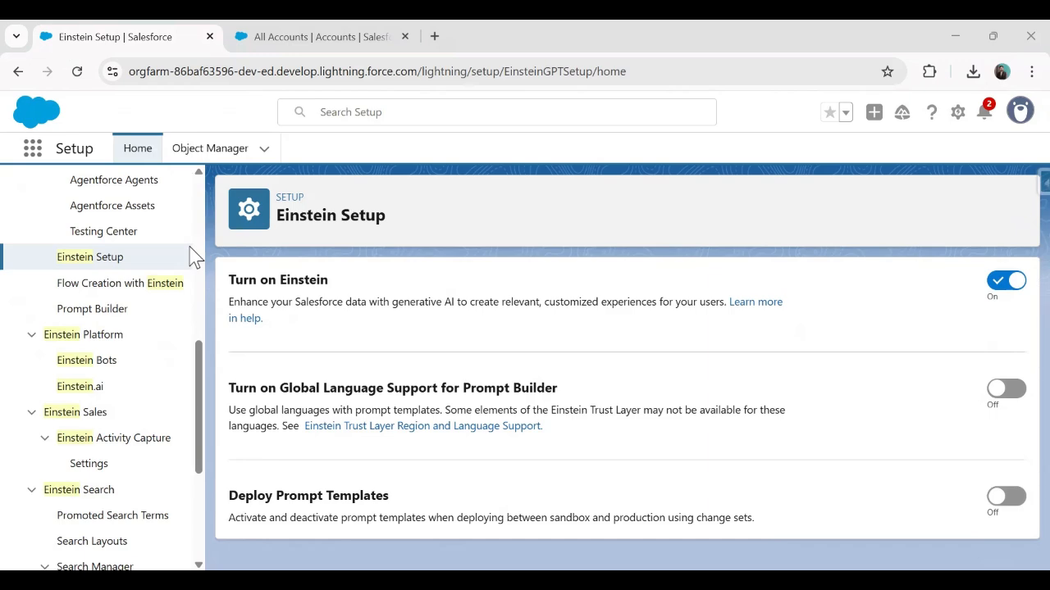
Step: Open the Burlington Textiles Corp of America record from the All Accounts list and examine its related contacts, opportunities and cases
click(291, 34)
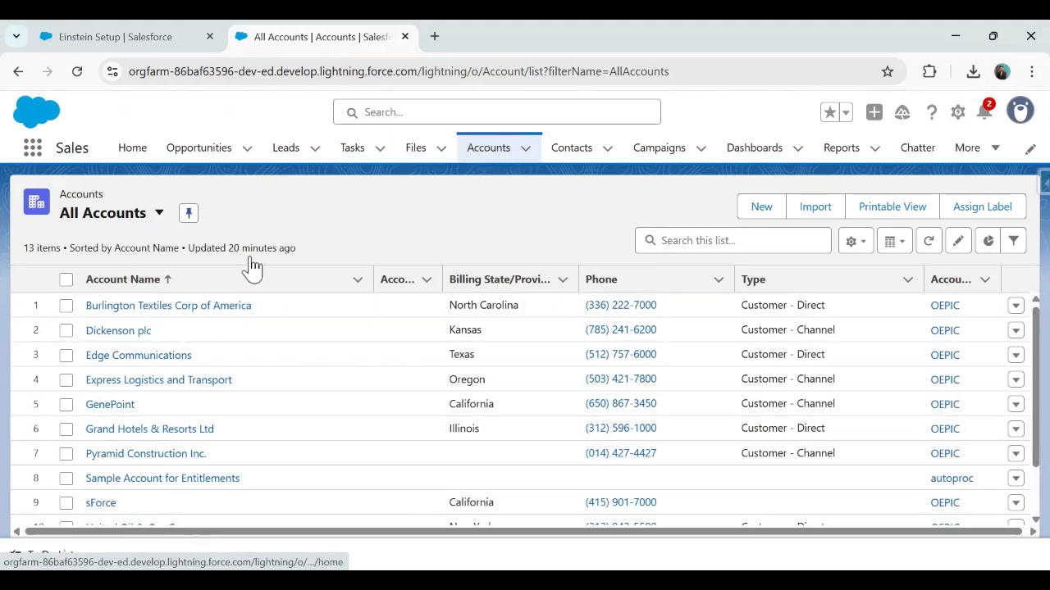
click(145, 308)
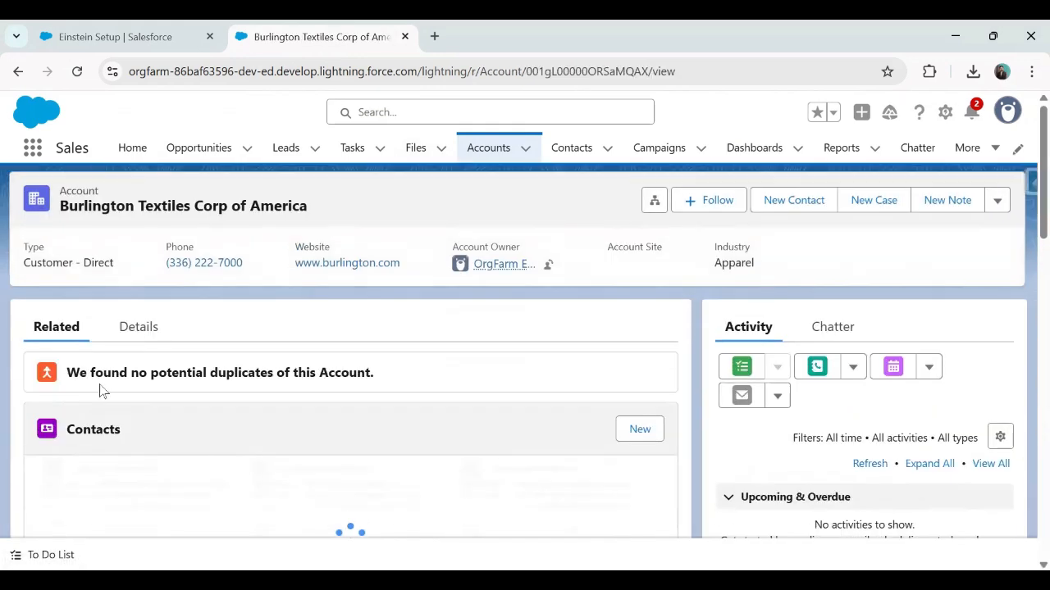
scroll(100, 391, down, 10)
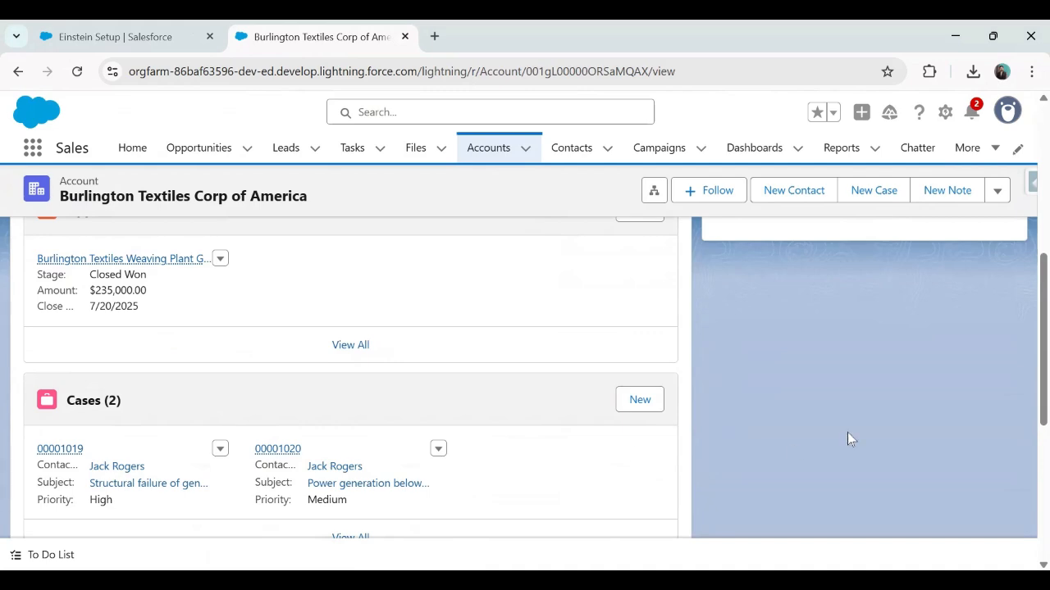
scroll(847, 432, up, 3)
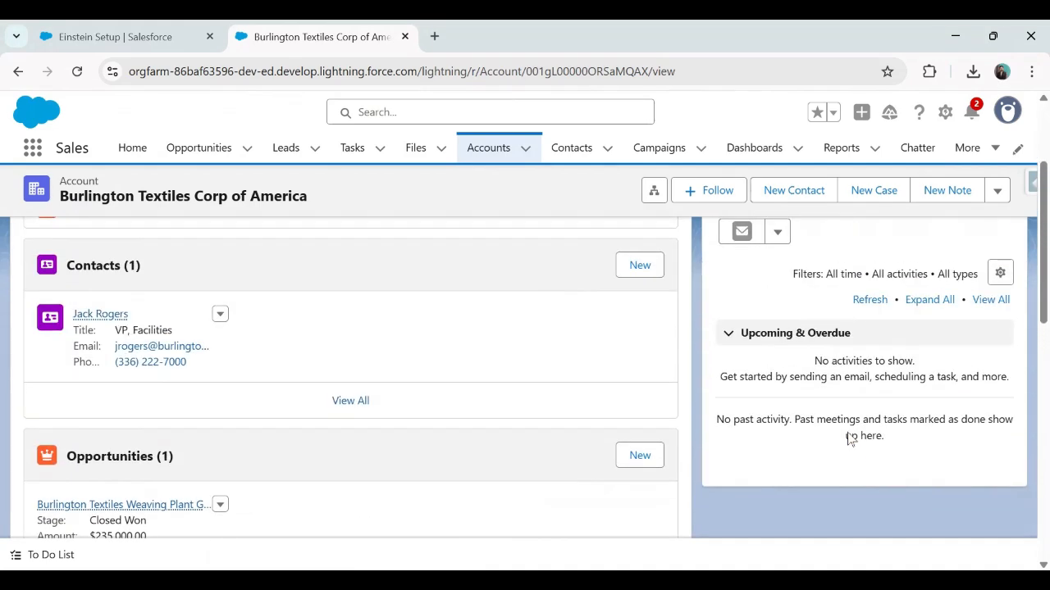
scroll(849, 439, down, 7)
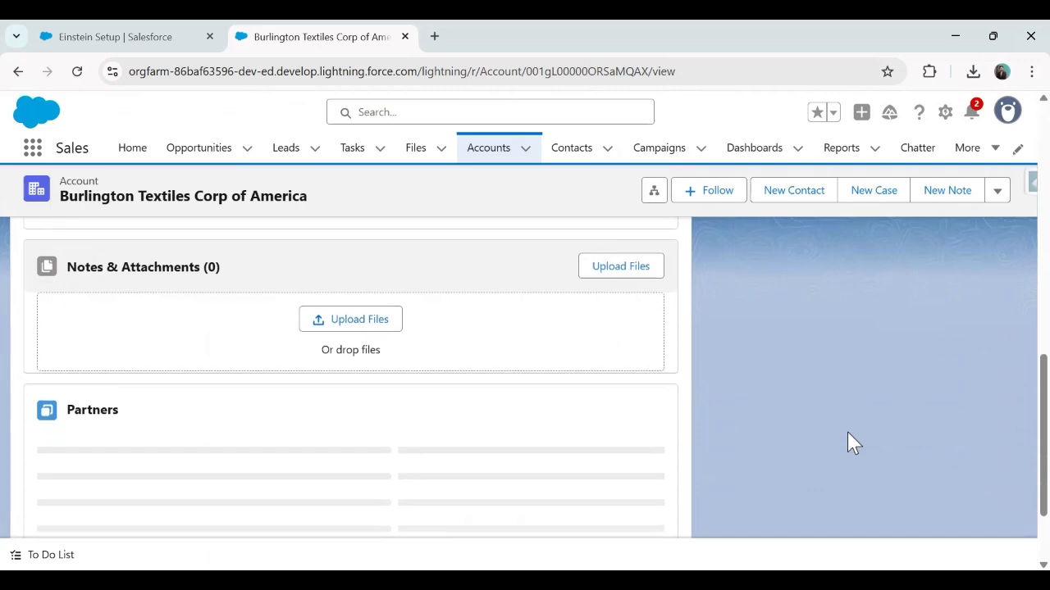
scroll(847, 441, up, 5)
scroll(134, 320, up, 5)
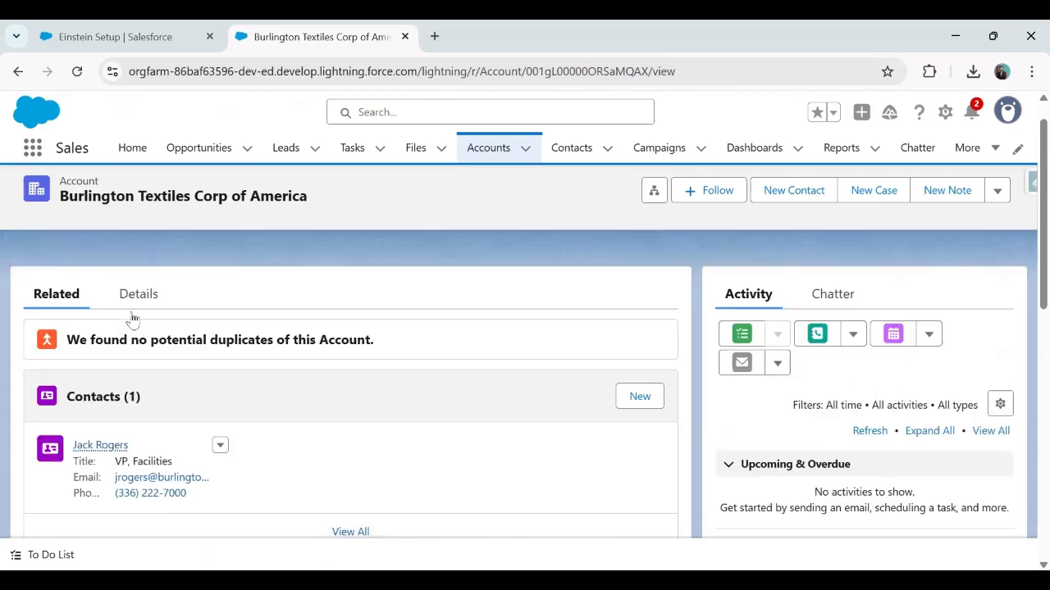
Step: Examine the detail fields of the Burlington Textiles account down to the Description field
click(136, 328)
scroll(563, 363, down, 2)
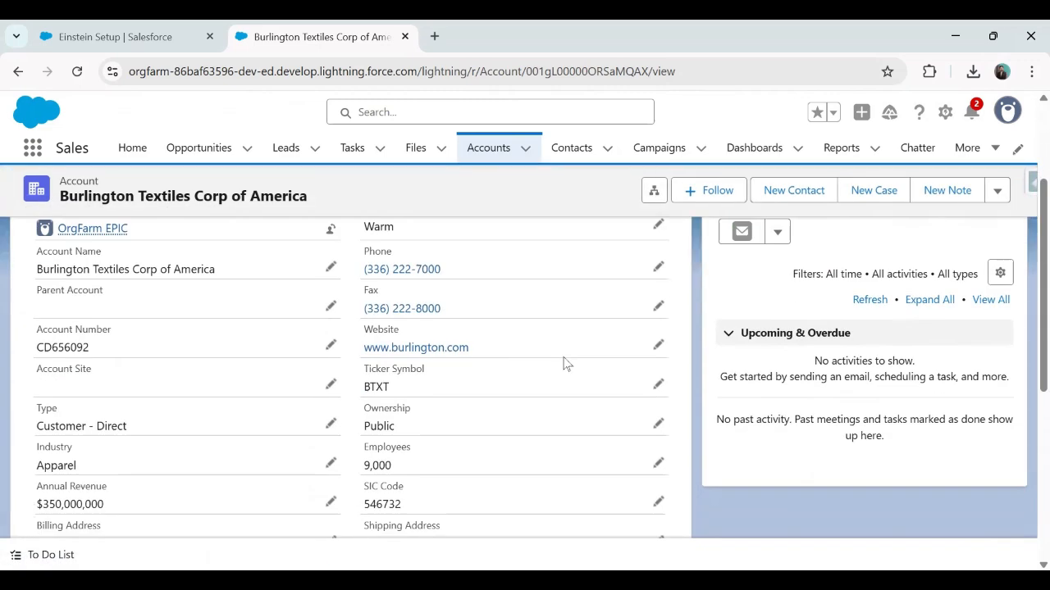
scroll(563, 363, down, 3)
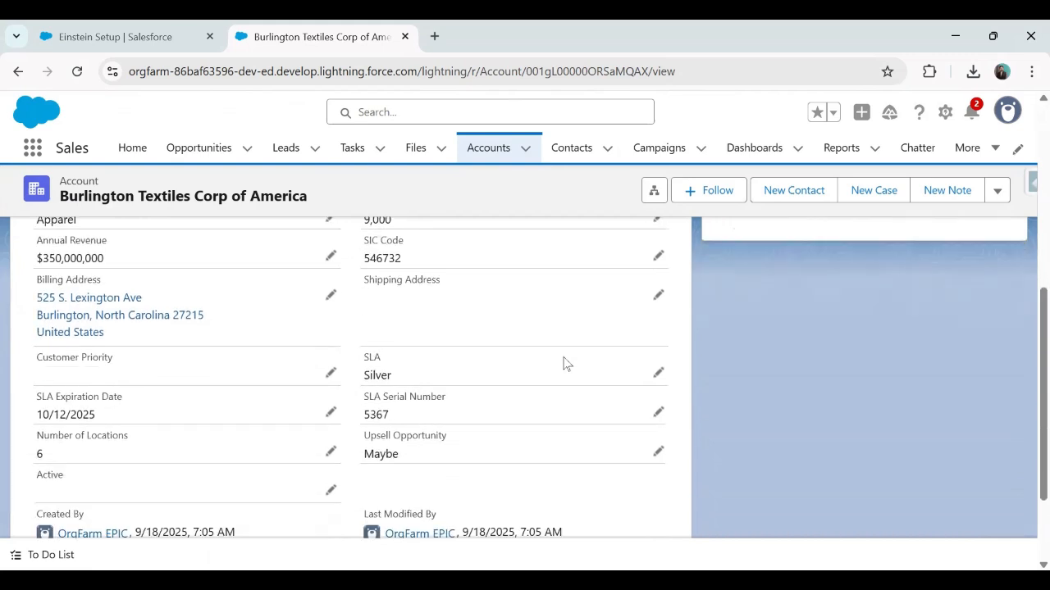
scroll(563, 363, down, 1)
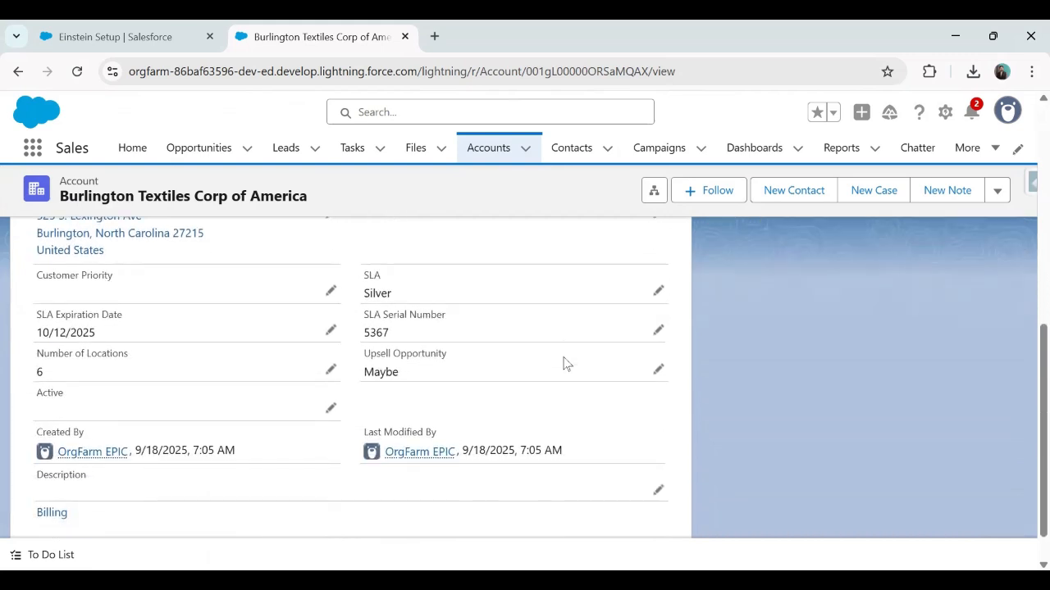
scroll(563, 363, down, 1)
scroll(564, 364, up, 2)
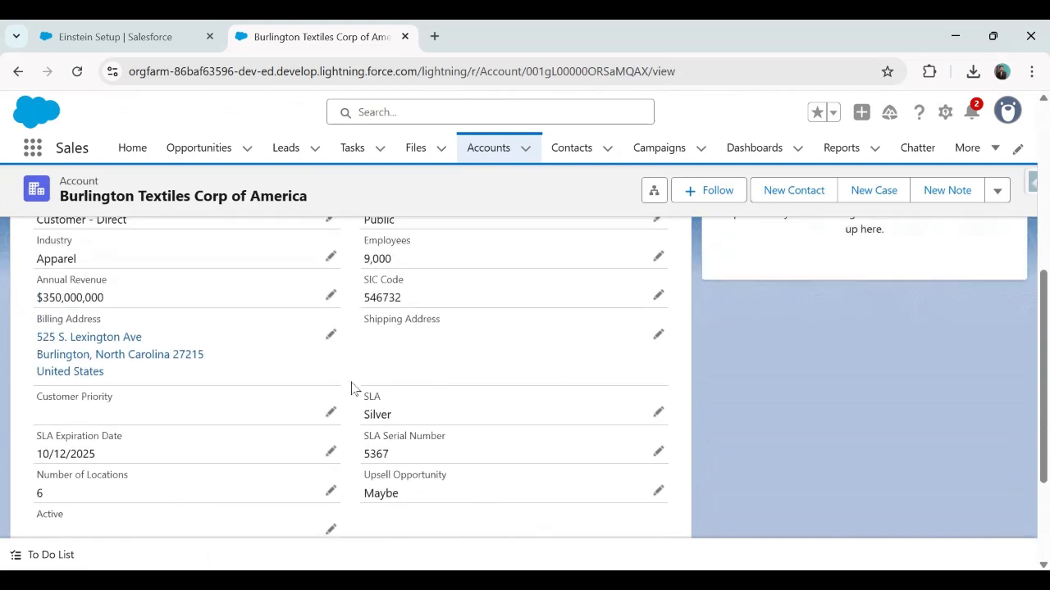
Step: Examine the account's edit form down to the Description field and leave it without saving
click(1000, 195)
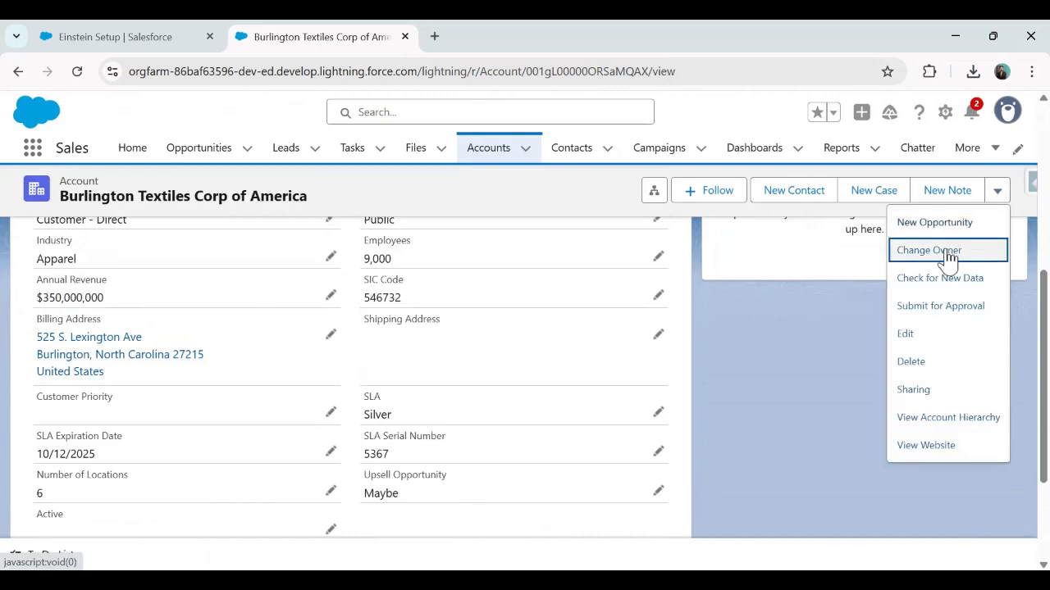
click(908, 336)
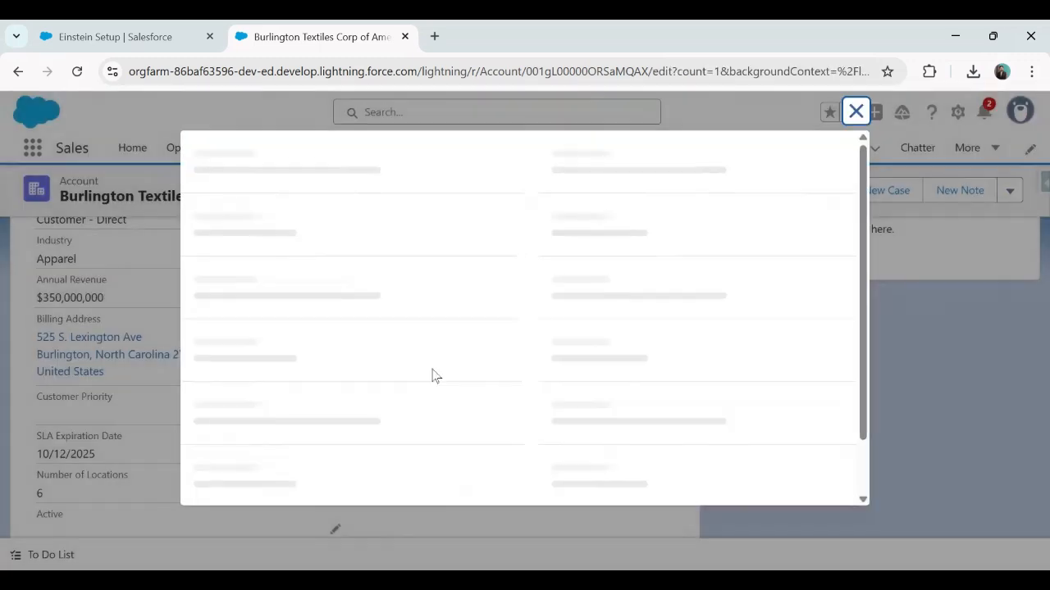
scroll(435, 376, down, 10)
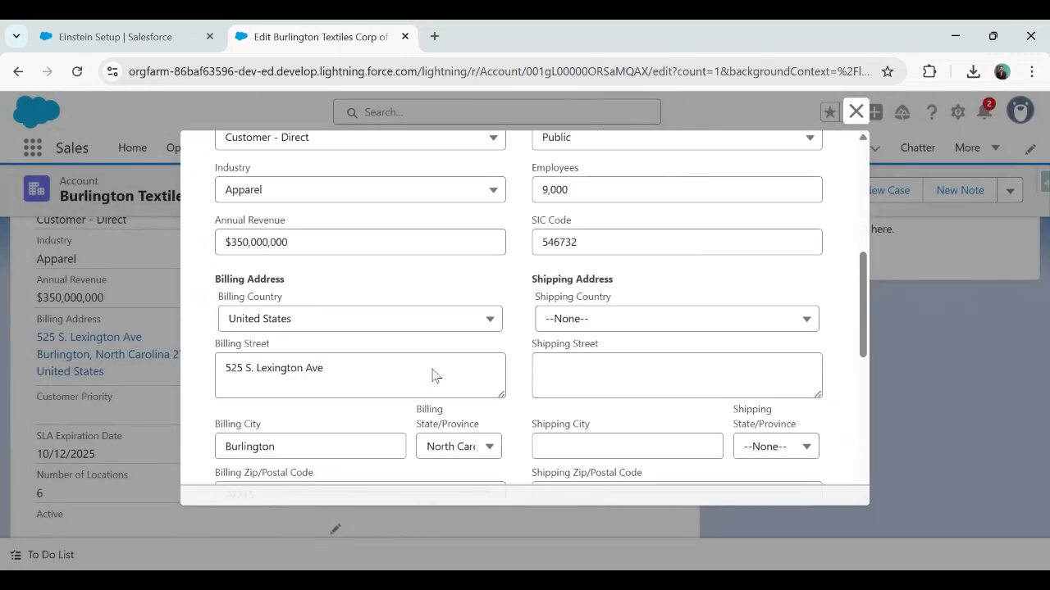
scroll(433, 376, down, 3)
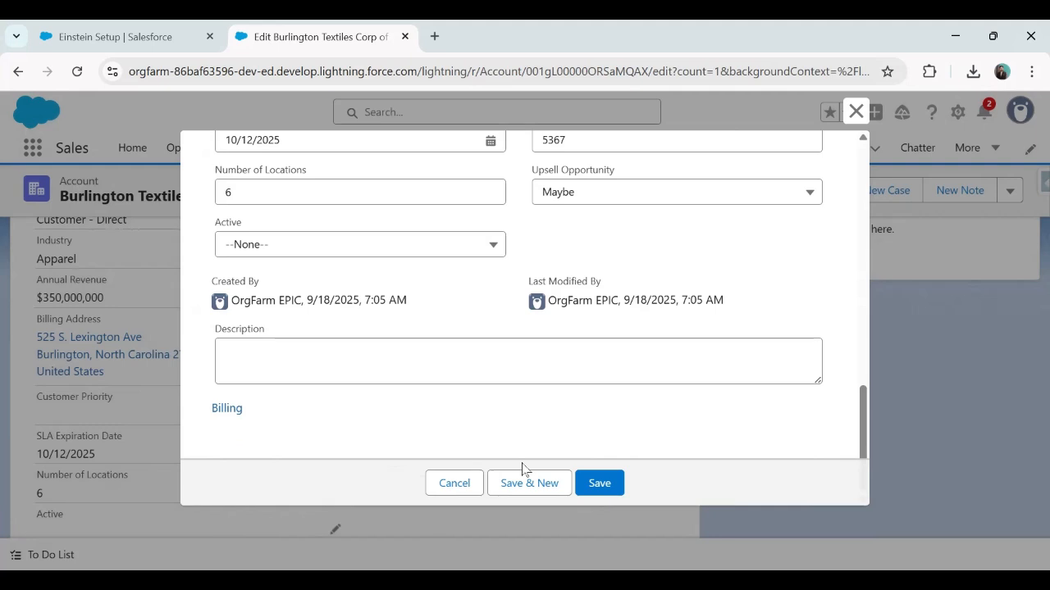
click(452, 484)
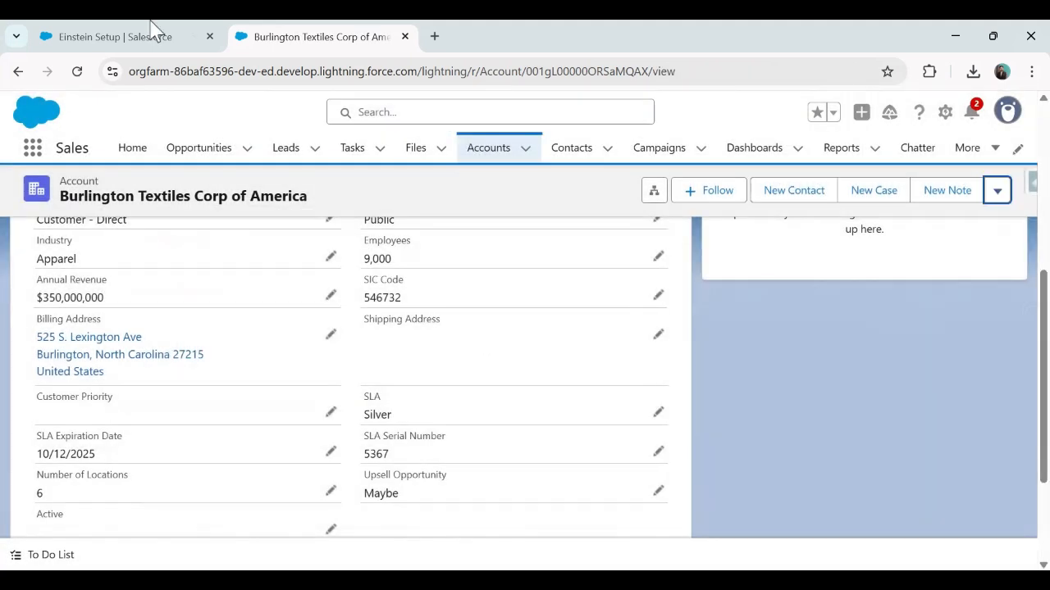
Step: Return to Salesforce Setup, open Prompt Builder and examine the list of all prompt templates
click(119, 29)
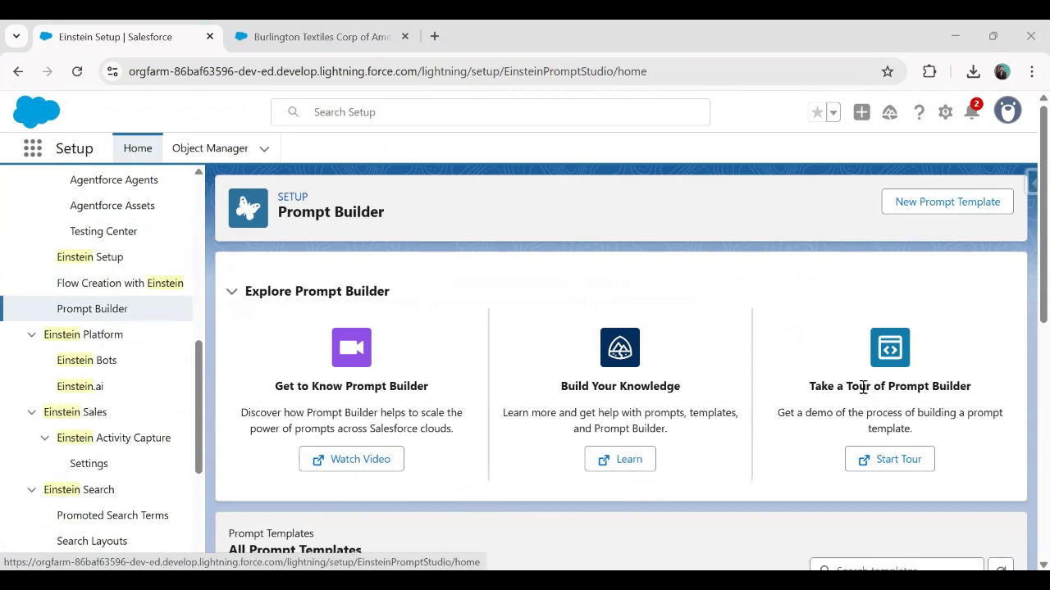
scroll(684, 473, down, 1)
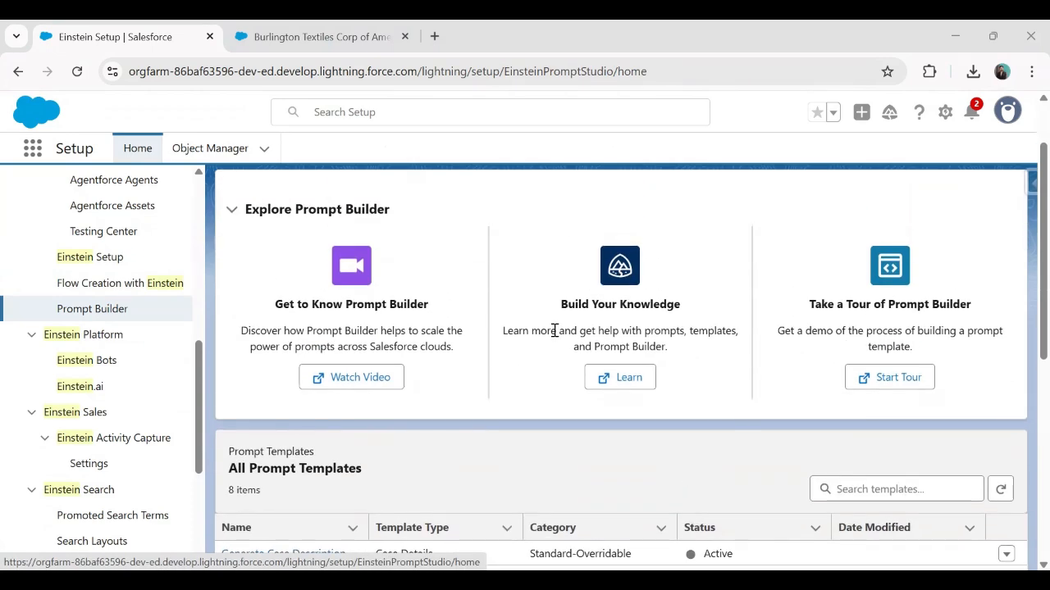
scroll(555, 330, down, 3)
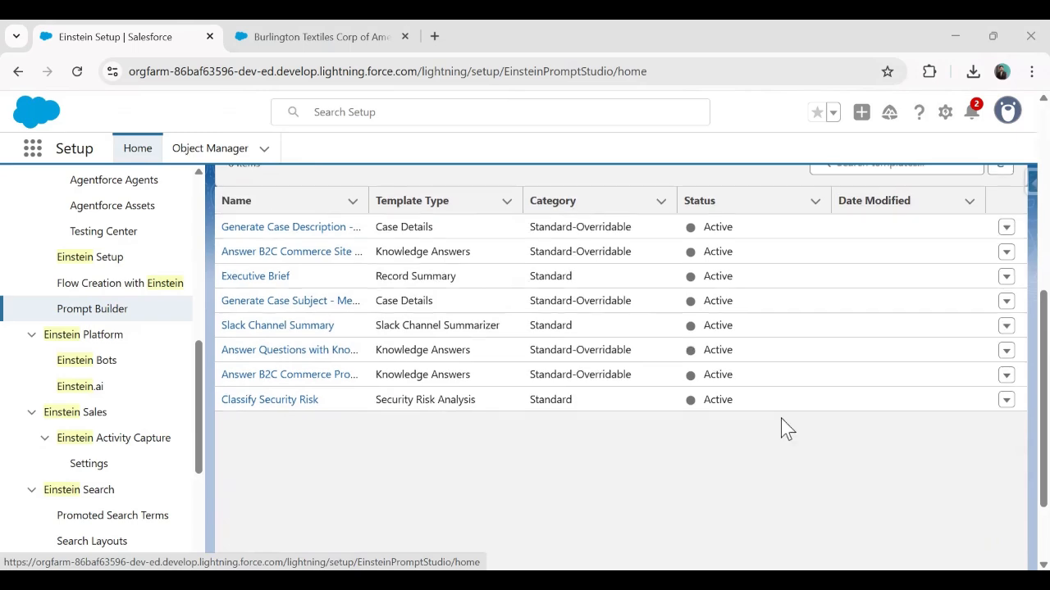
scroll(784, 428, up, 5)
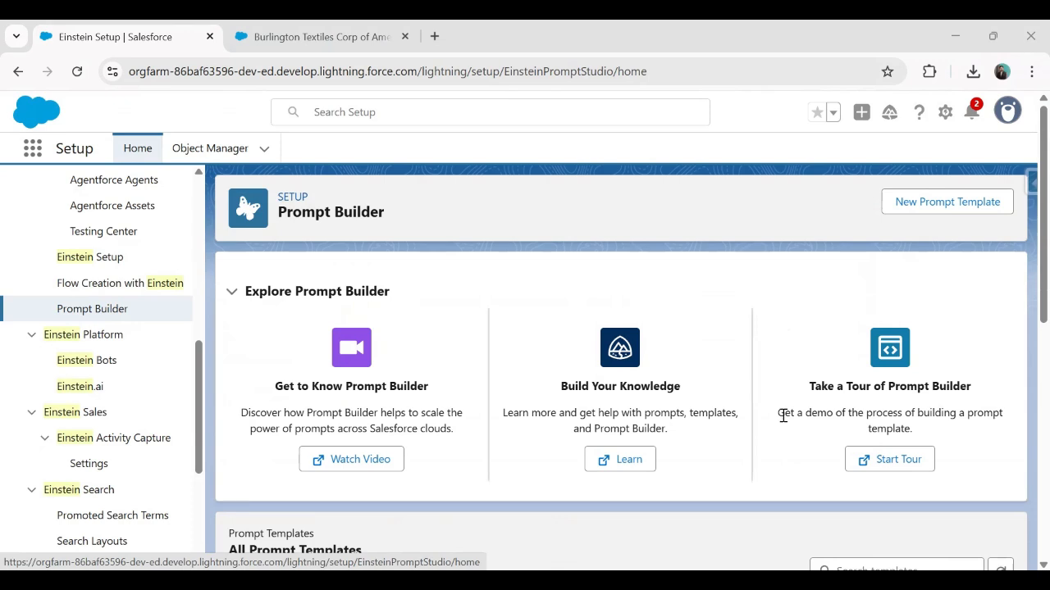
Step: Start a new prompt template and set its type to Field Generation
click(935, 211)
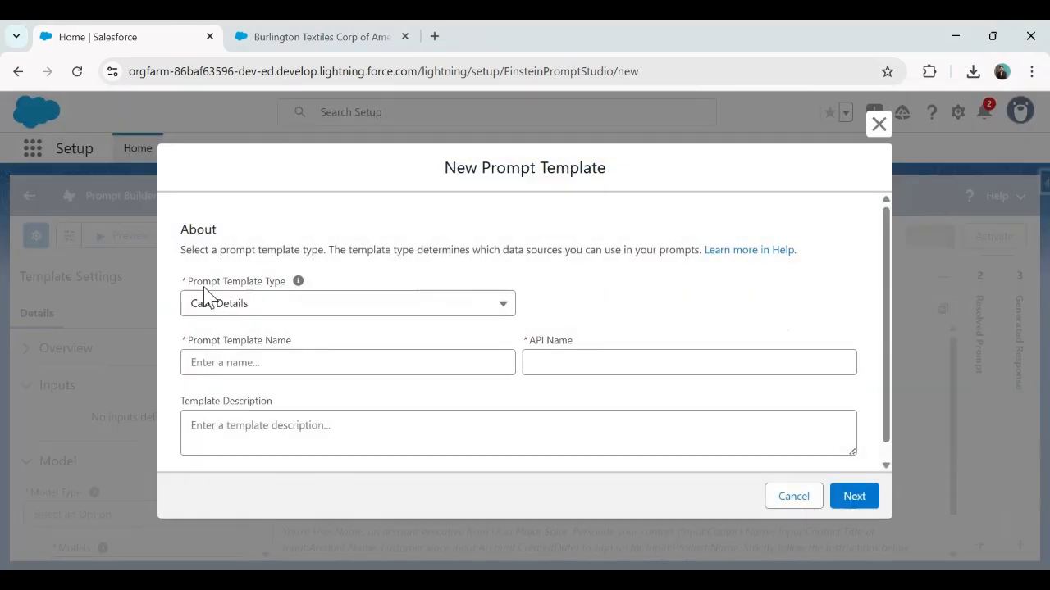
mouse_move(299, 282)
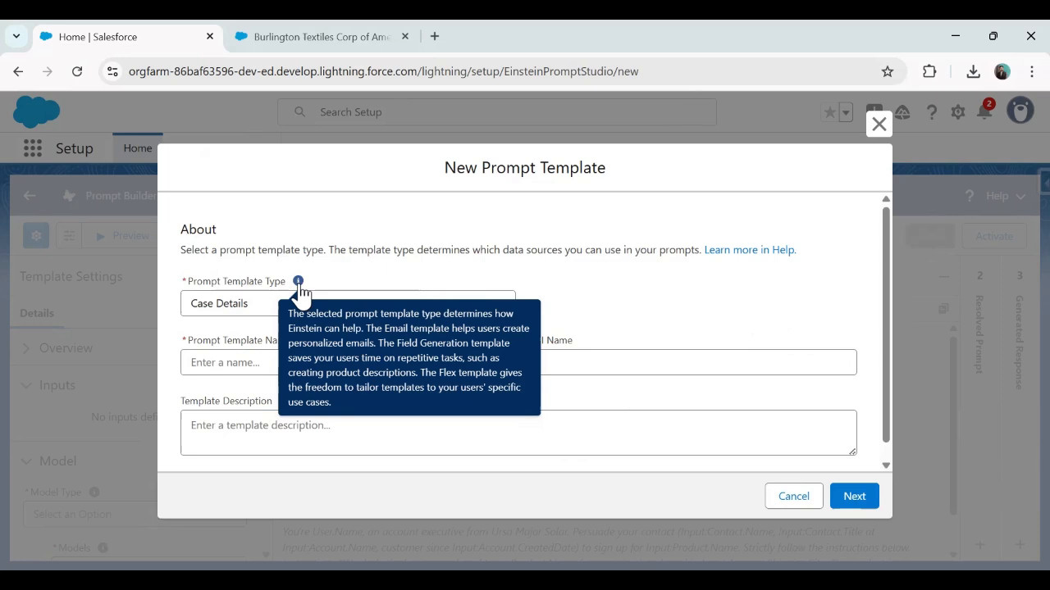
click(259, 308)
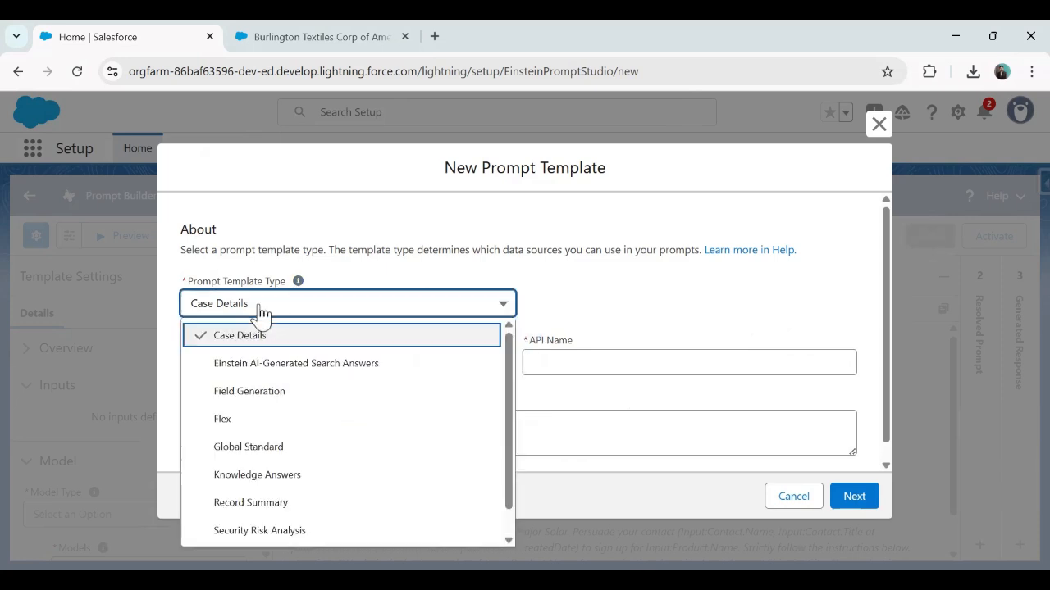
click(277, 392)
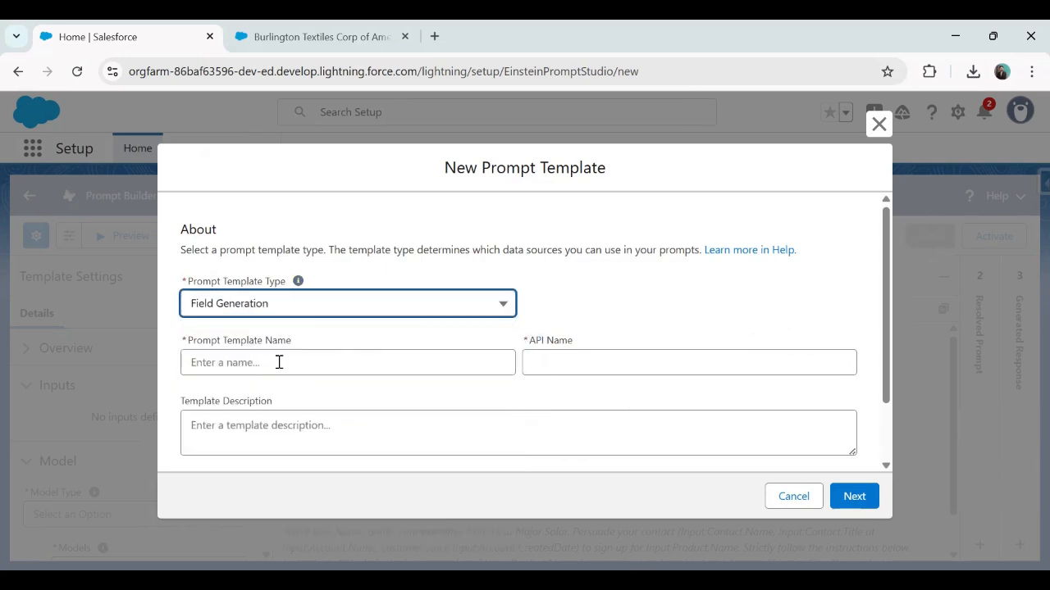
Step: Name the prompt template "Account Discription Field Generation Prompt Template" and have its API name derived from that name
click(279, 359)
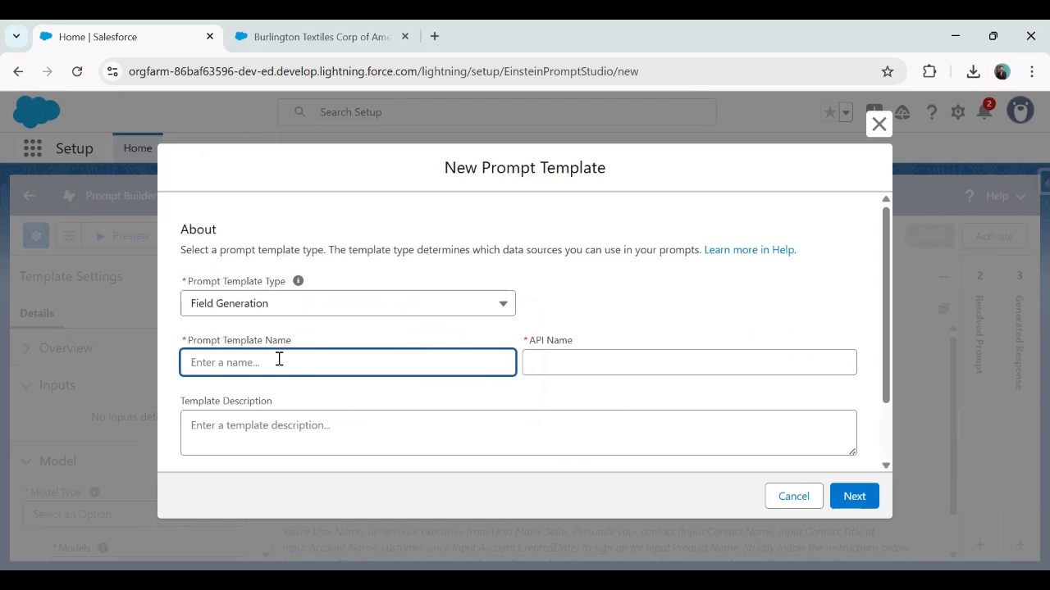
text(ccount Discription Field Generation Prompy)
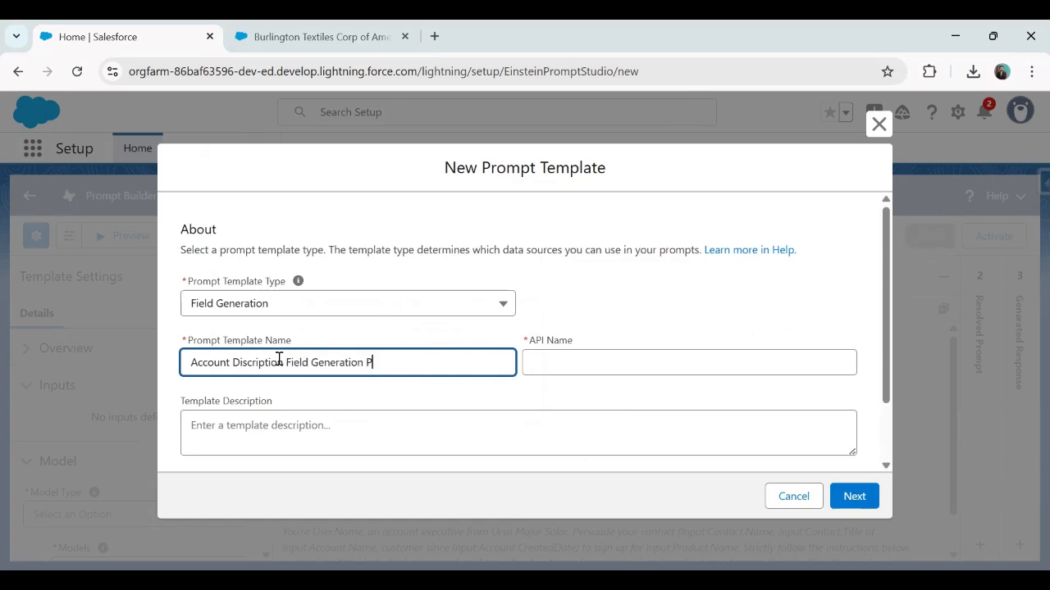
key(BackSpace)
key(BackSpace)
text(t Template)
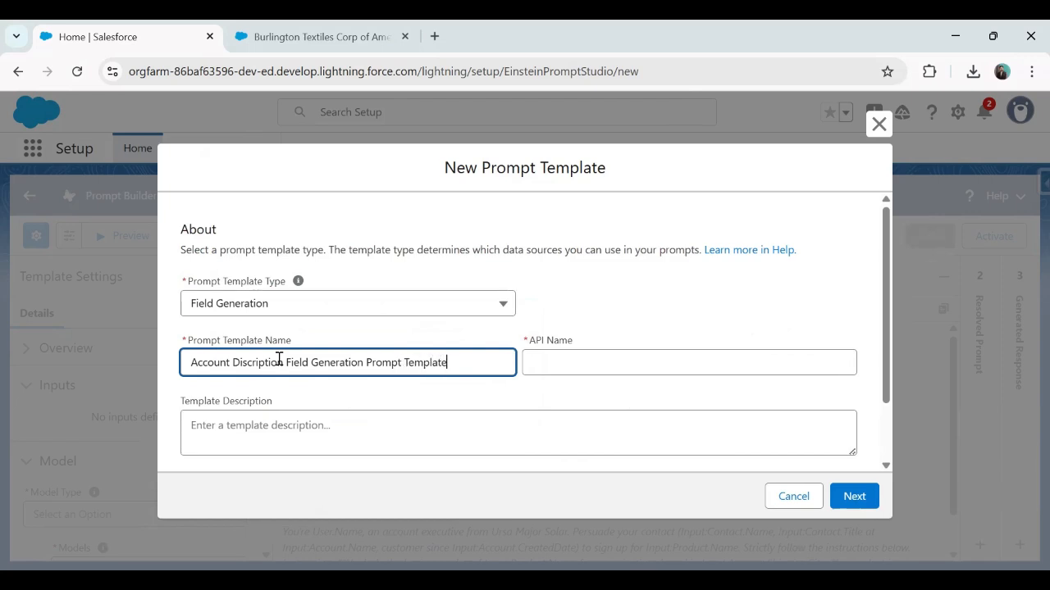
key(Tab)
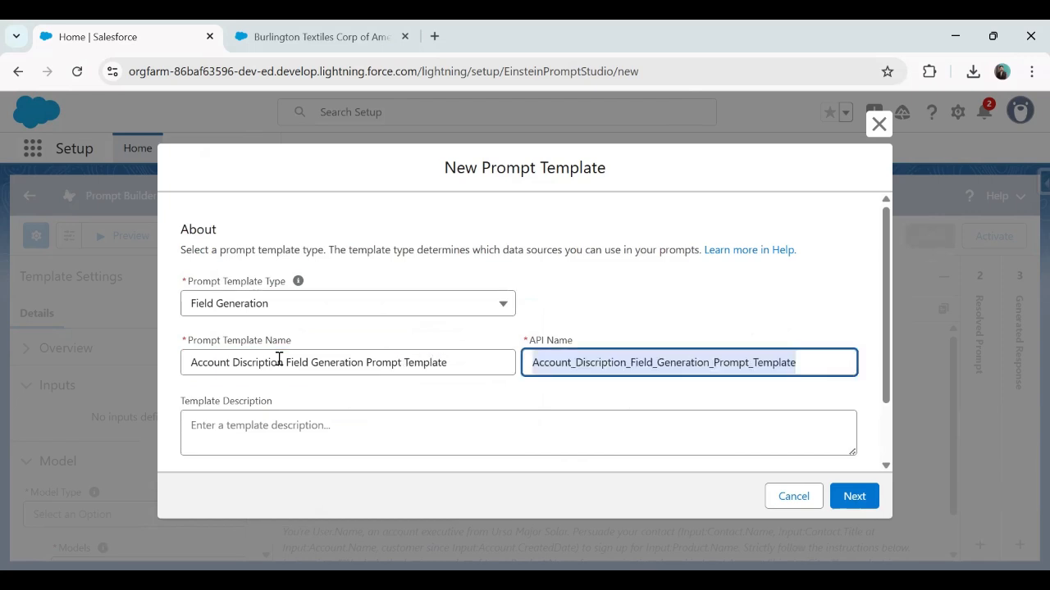
Step: Set the template description to "Field Generation Template to display Account Discription along with Associated Opportunities , Contacts"
scroll(279, 359, down, 3)
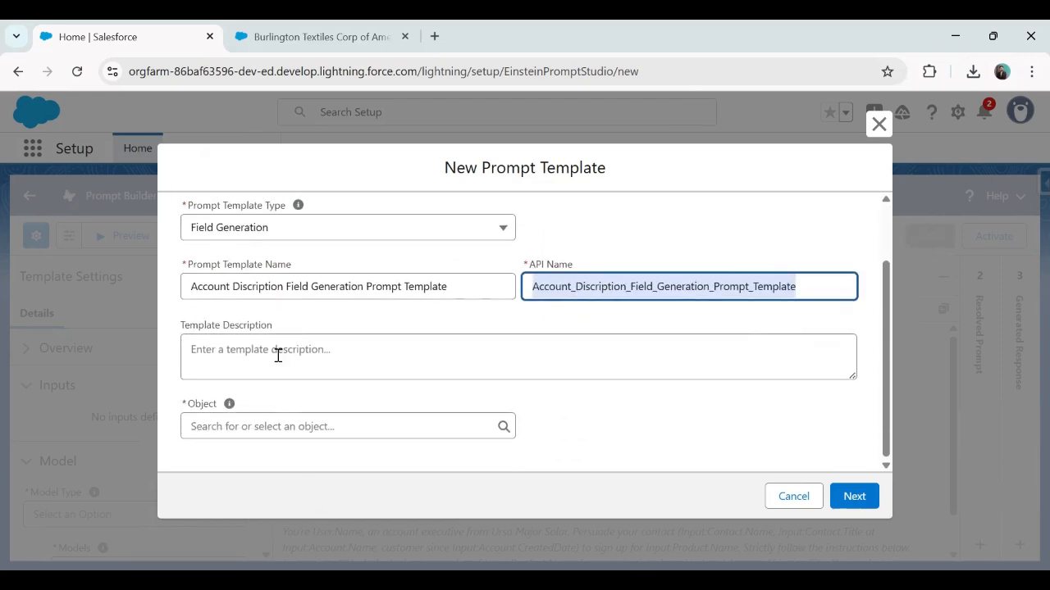
click(278, 355)
text(Field)
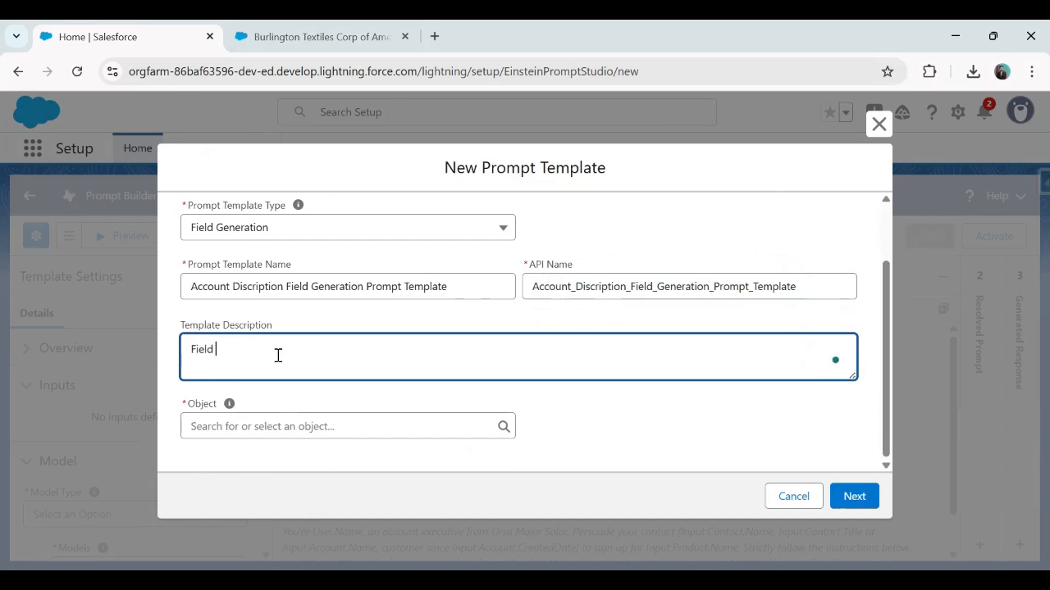
text( Generation Template to display d)
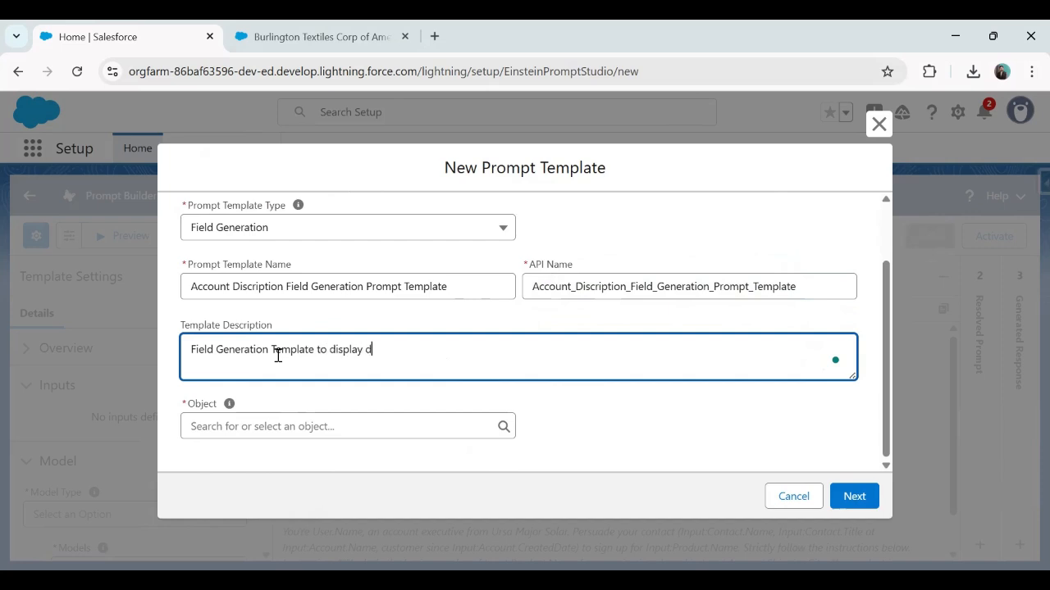
text(is)
text(ccount Discription along with A)
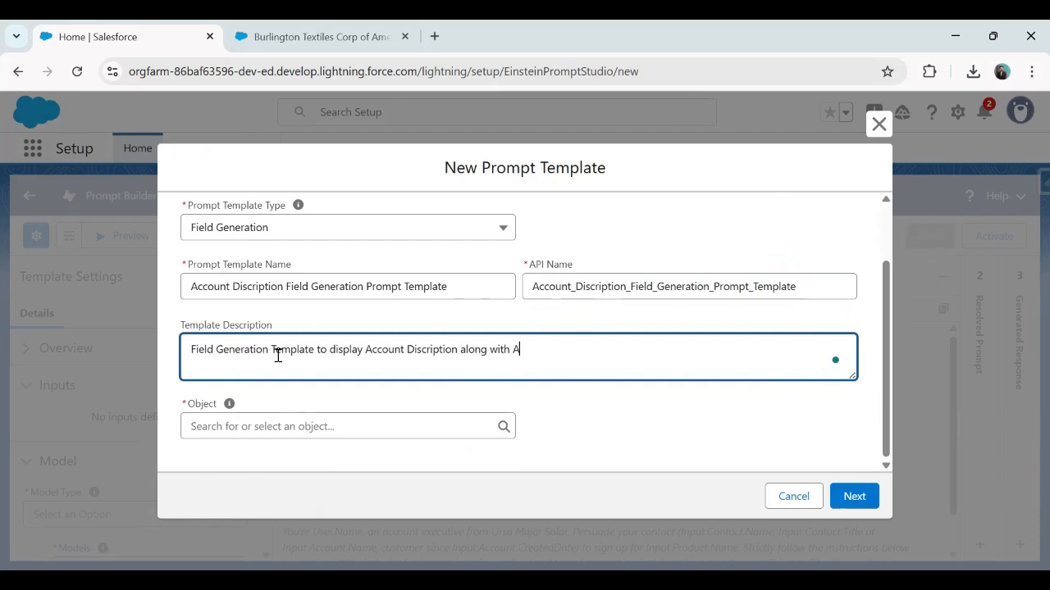
text(ssociated Oppo)
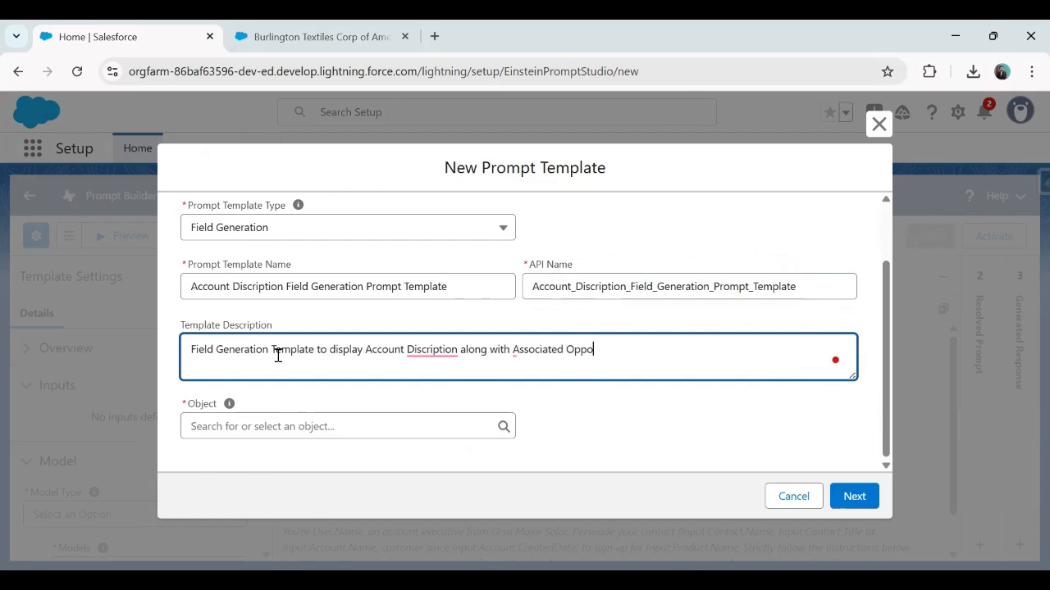
text(rtunities , Case s)
key(BackSpace)
text(s)
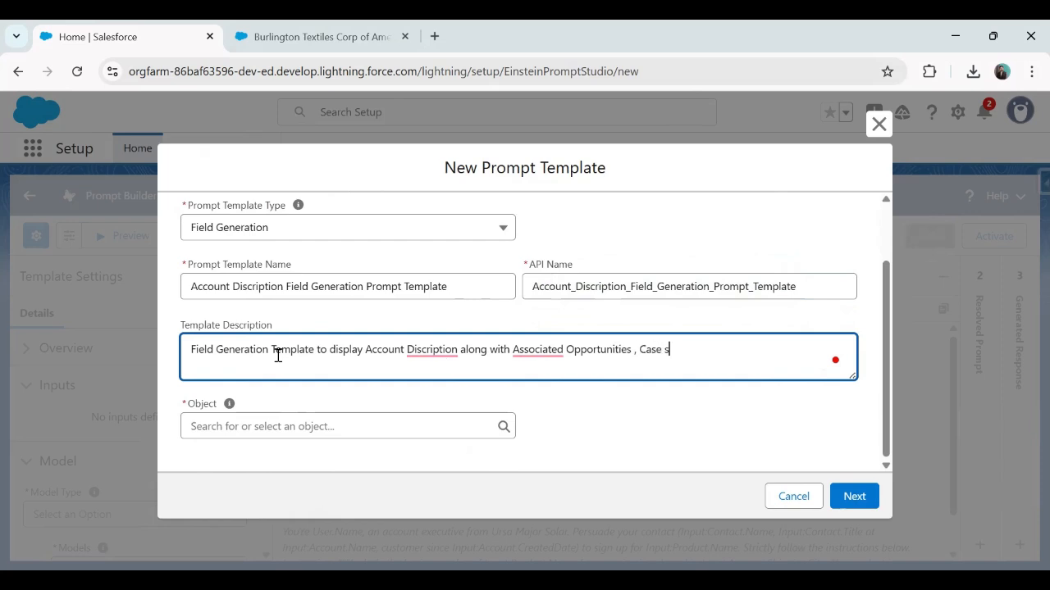
key(BackSpace)
key(BackSpace)
key(BackSpace)
text(Conatcts)
key(BackSpace)
key(BackSpace)
key(BackSpace)
key(BackSpace)
key(BackSpace)
text(tacts)
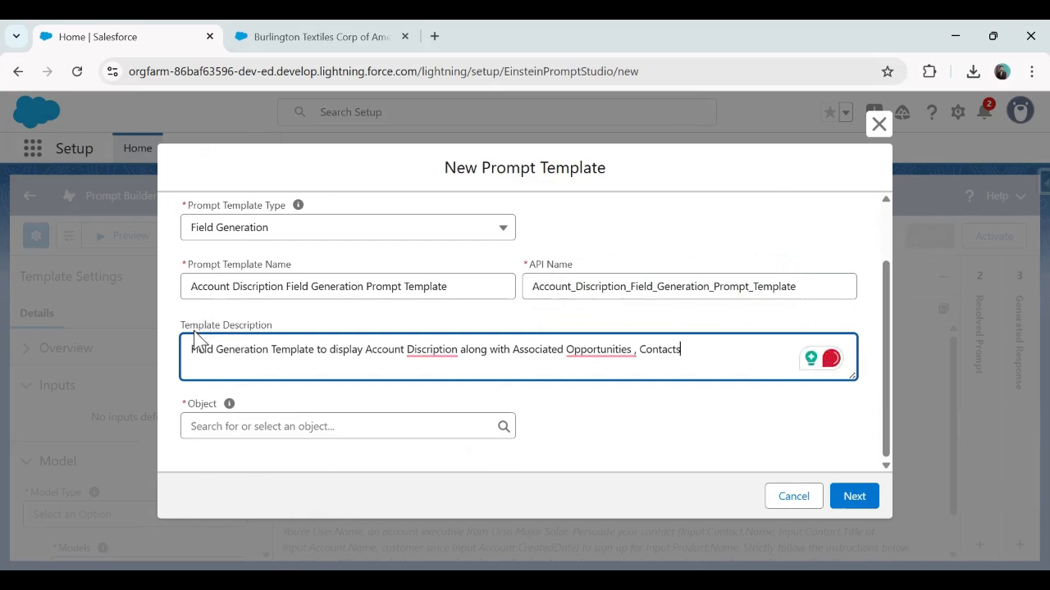
Step: Set the template's object to Account and its object field to Account Description, and proceed to the prompt workspace
click(256, 427)
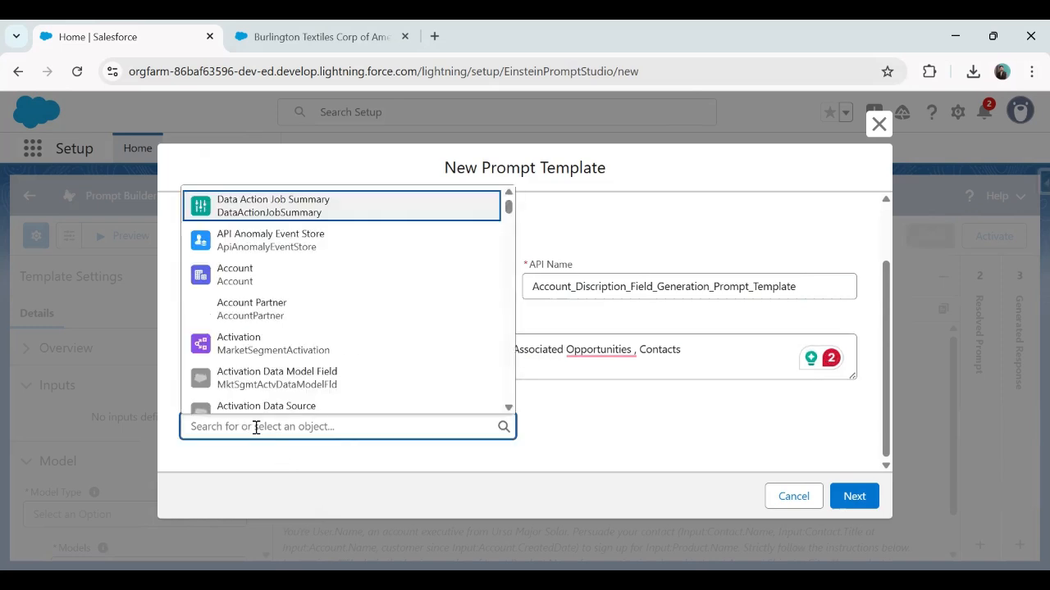
text(Acc)
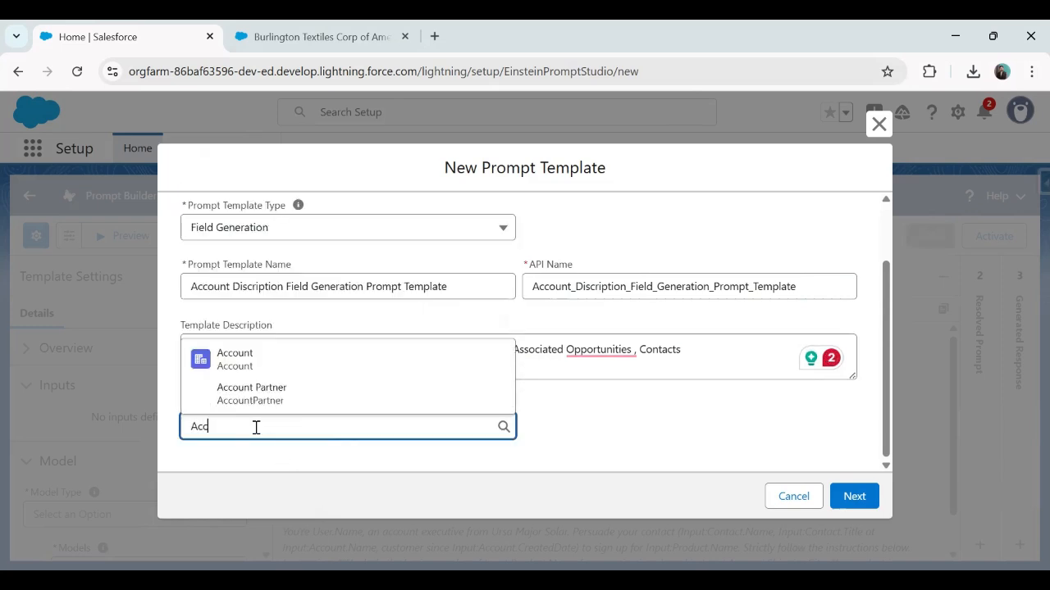
text(ount)
click(251, 358)
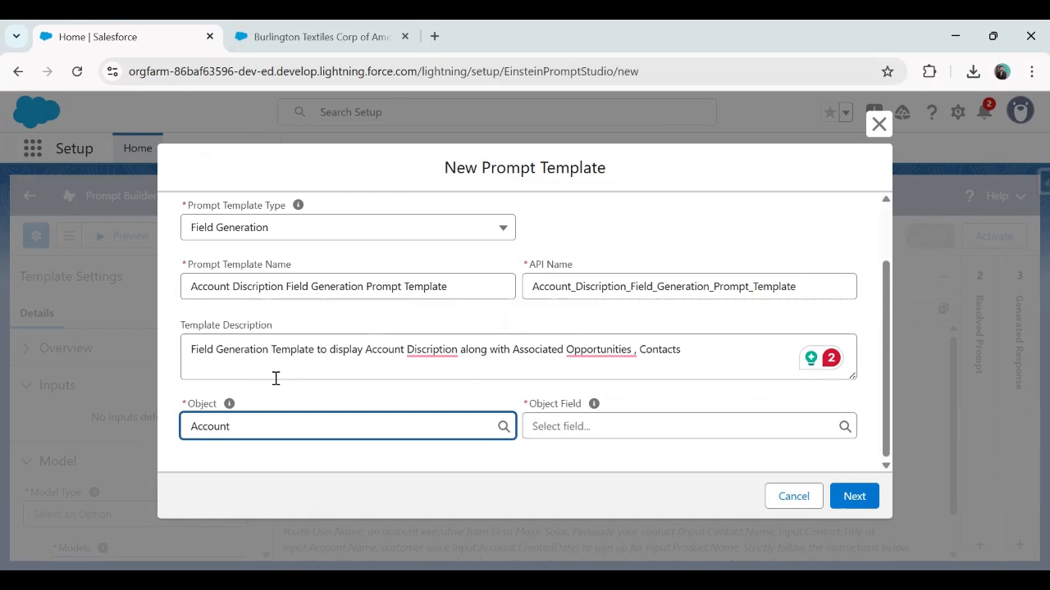
mouse_move(601, 404)
click(593, 428)
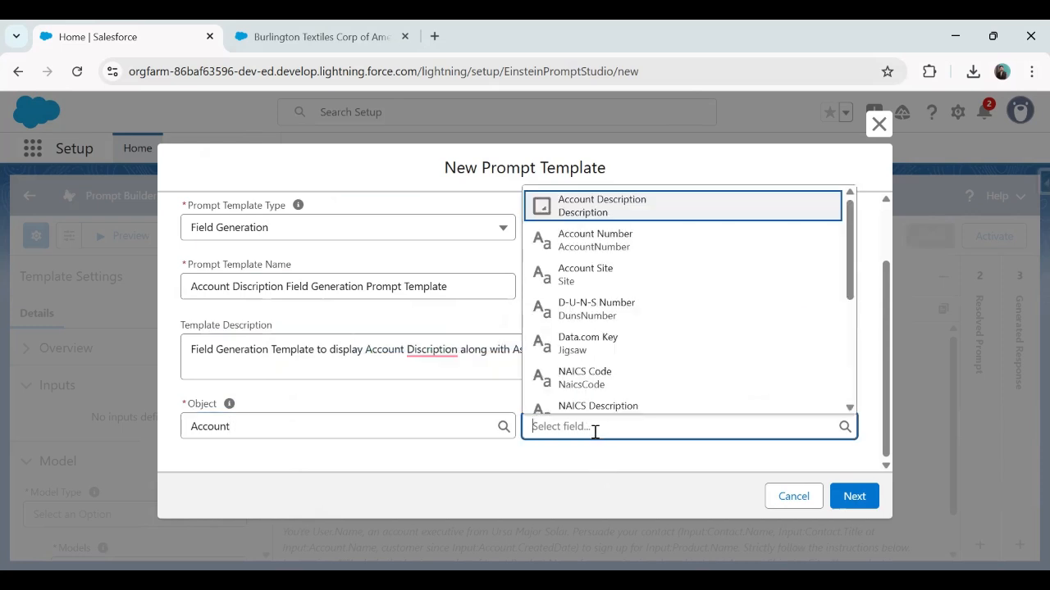
click(574, 206)
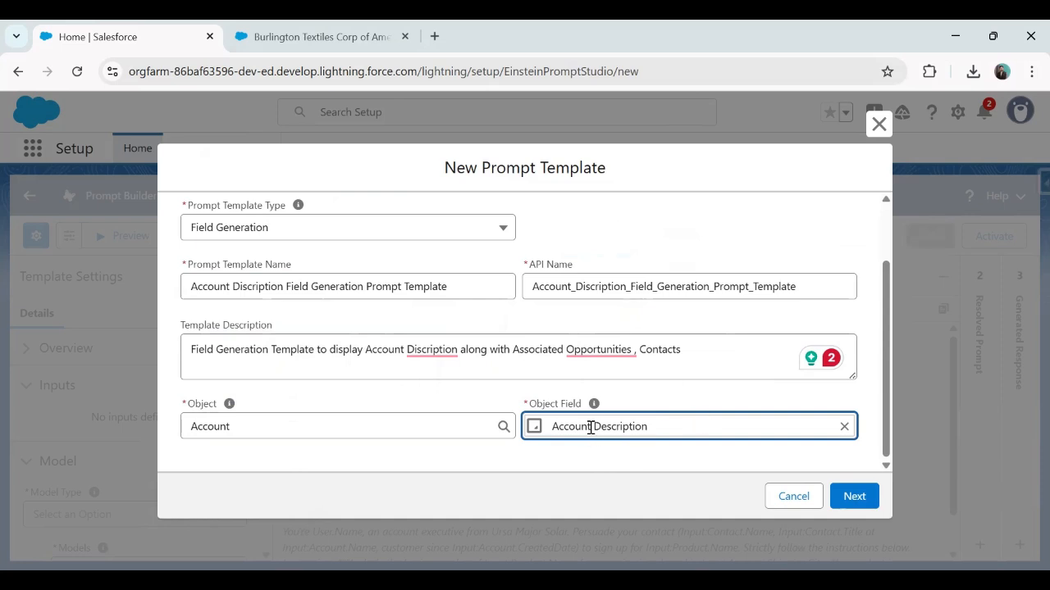
click(854, 496)
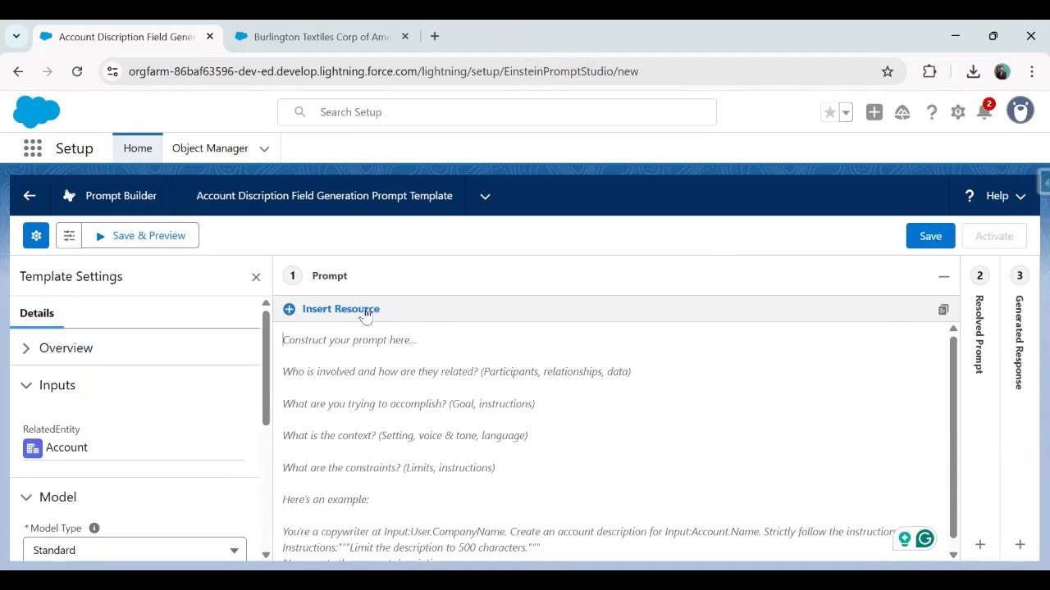
Step: Examine the empty Resolved Prompt and Generated Response panes, and glance at the Burlington Textiles account record
click(979, 315)
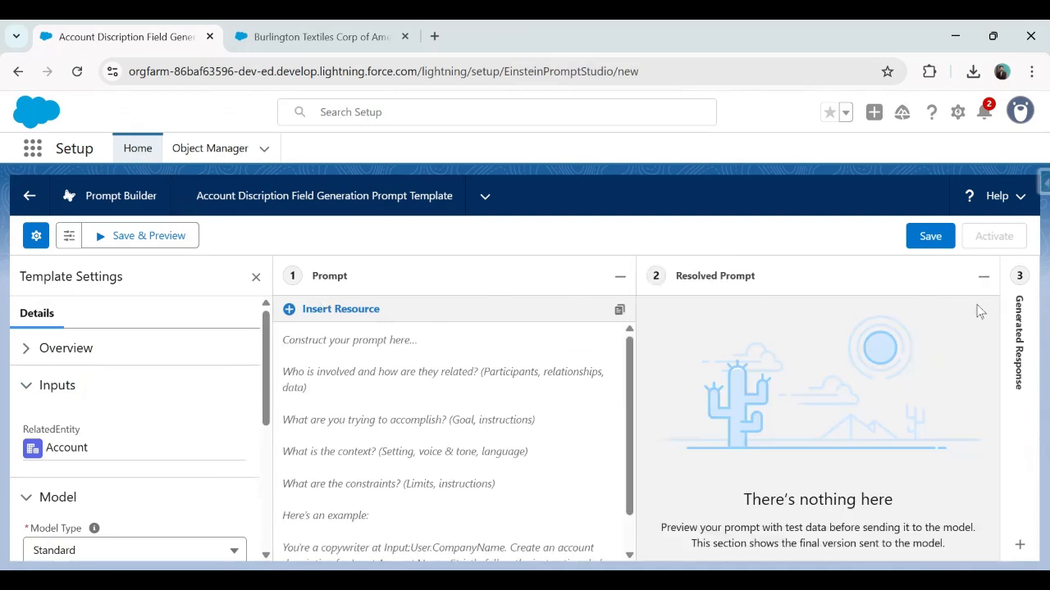
click(1023, 318)
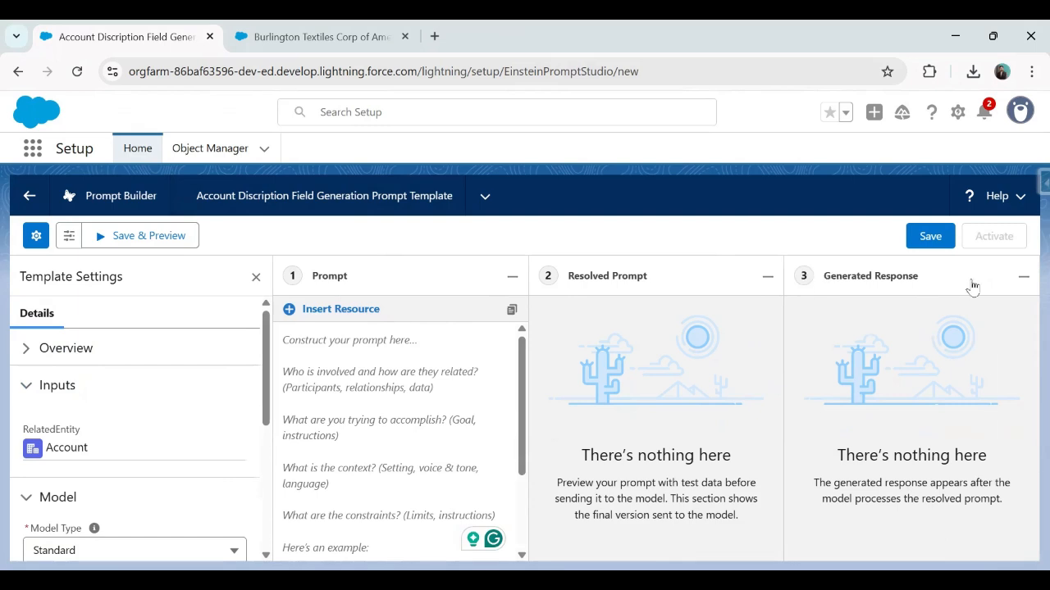
click(1023, 276)
click(983, 278)
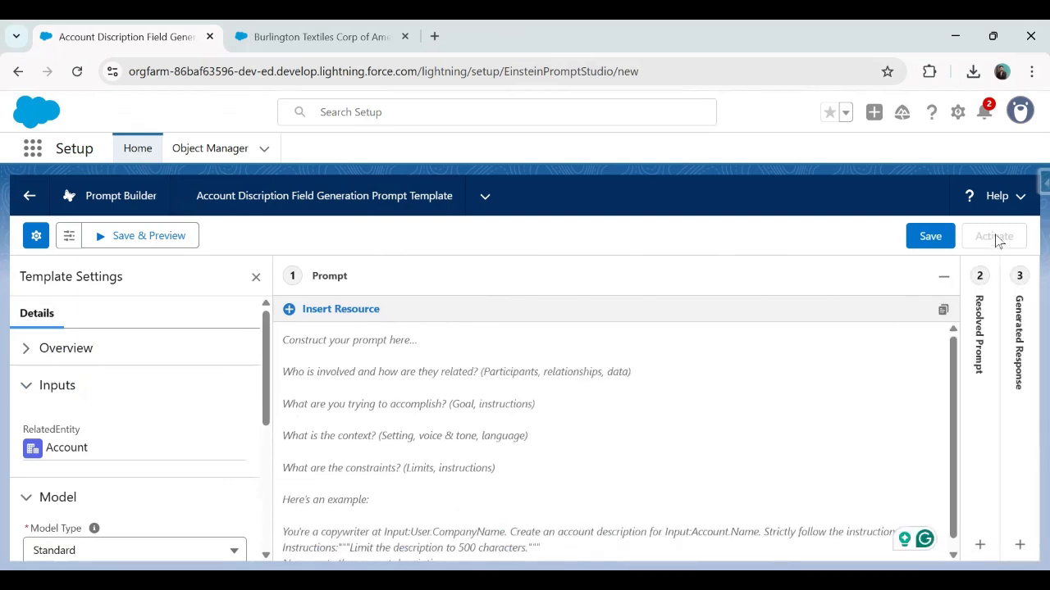
click(281, 33)
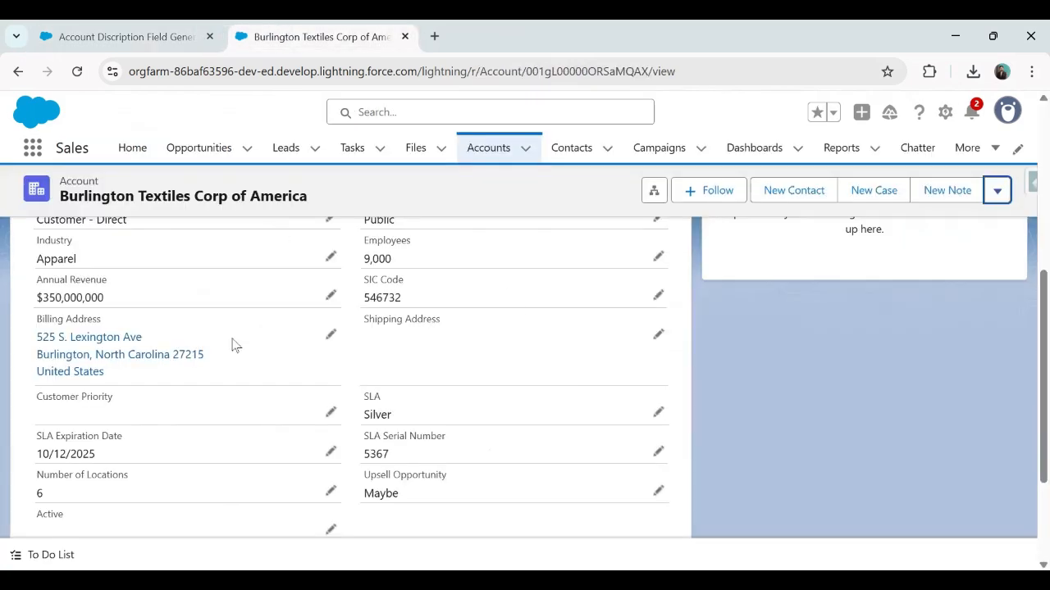
click(123, 36)
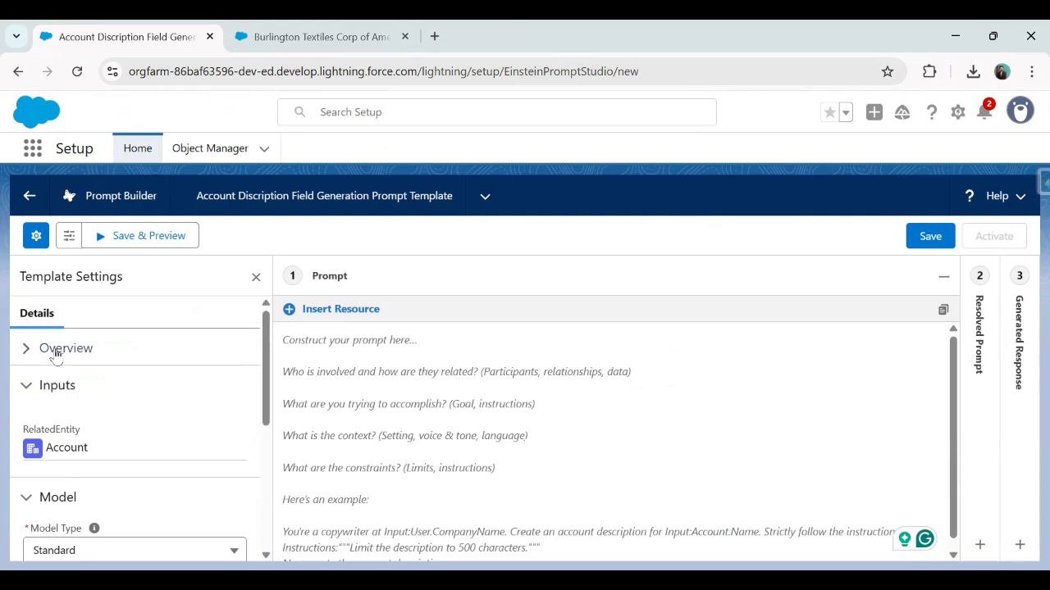
Step: Review the template's Overview details and its input entity in the template settings
click(24, 348)
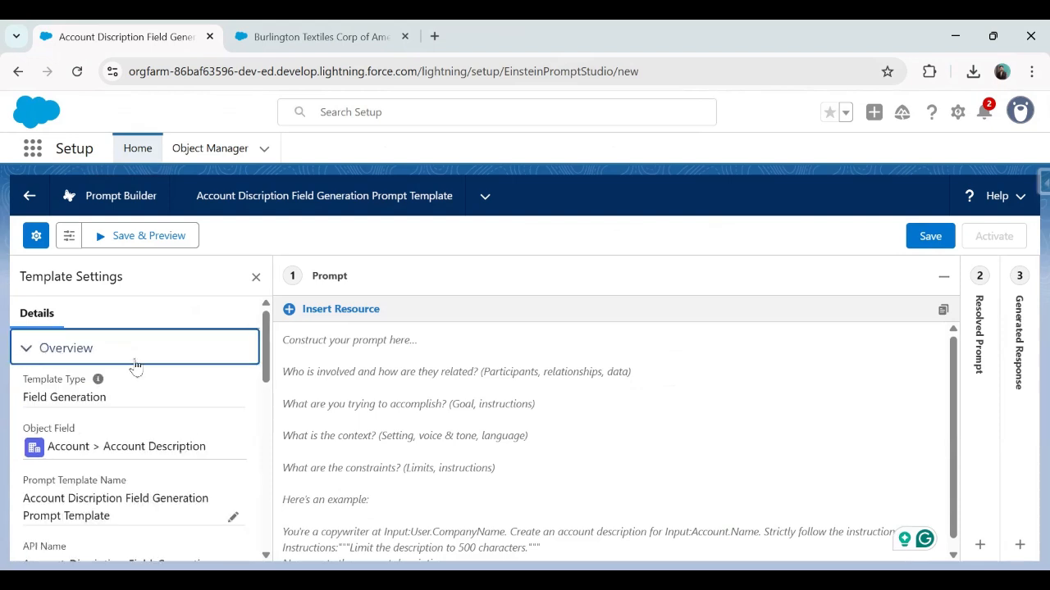
scroll(187, 432, down, 2)
scroll(144, 393, down, 5)
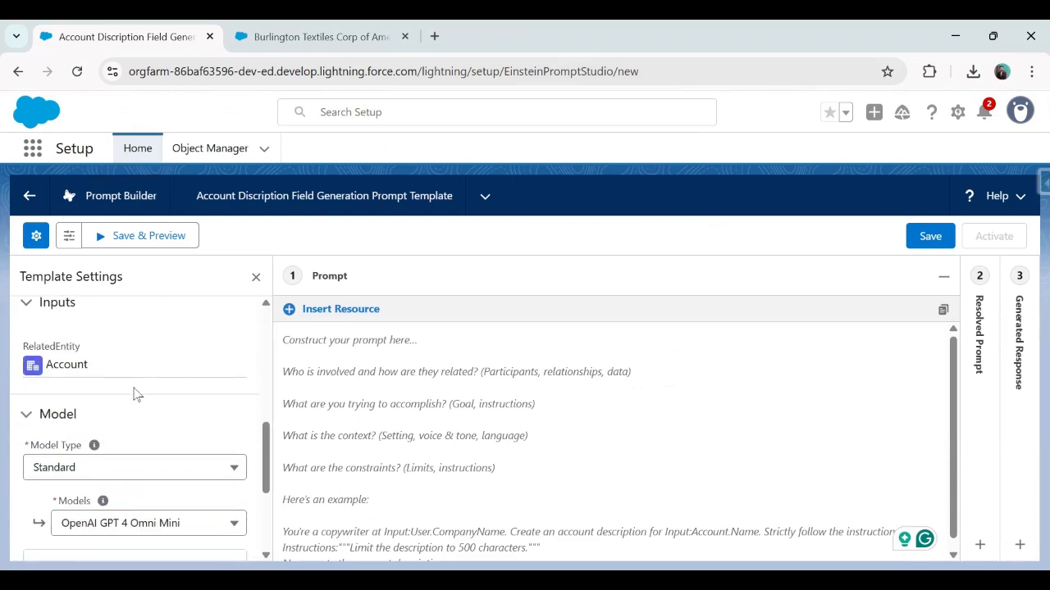
scroll(104, 405, down, 1)
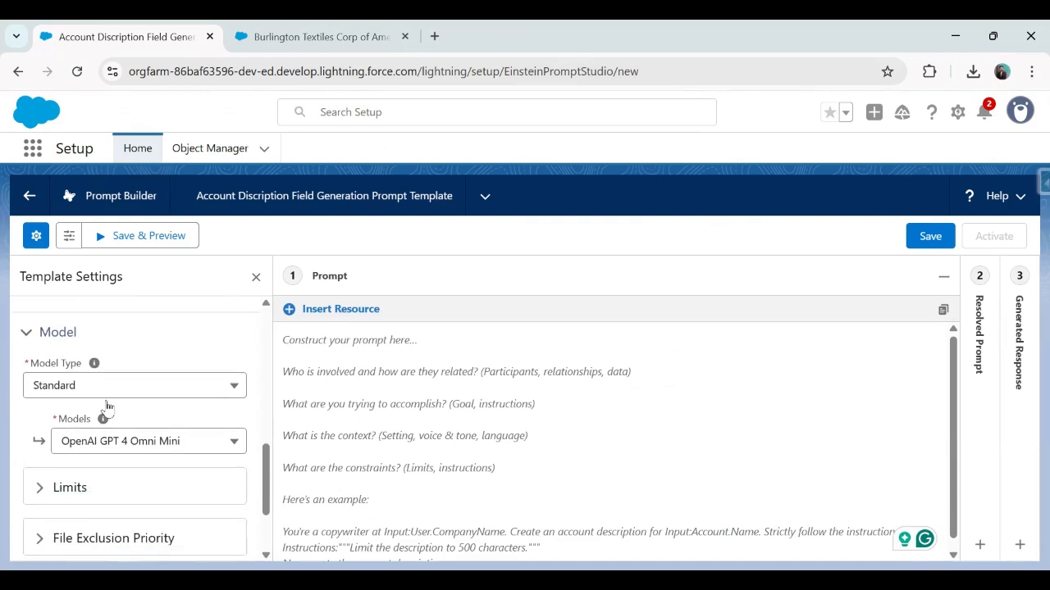
Step: Examine the available model types and the list of standard models, keeping Standard as the model type
click(95, 366)
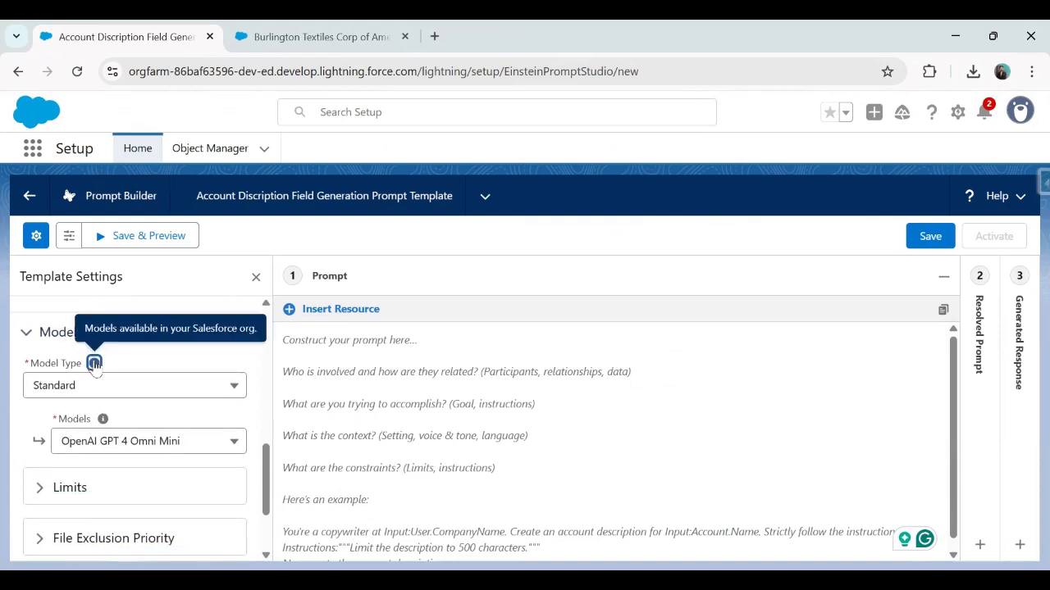
click(79, 387)
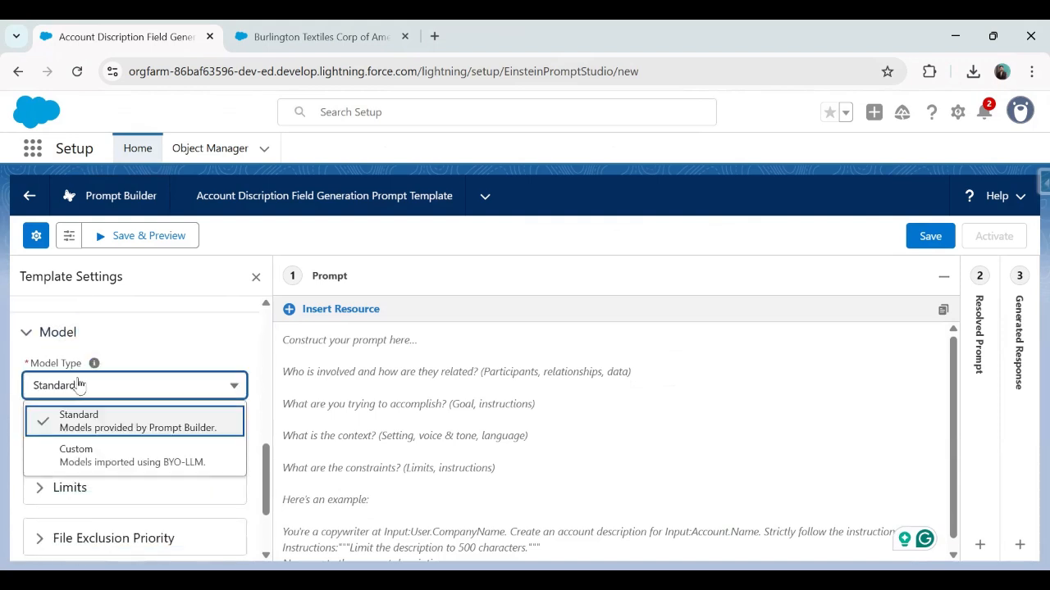
click(90, 427)
scroll(148, 310, down, 2)
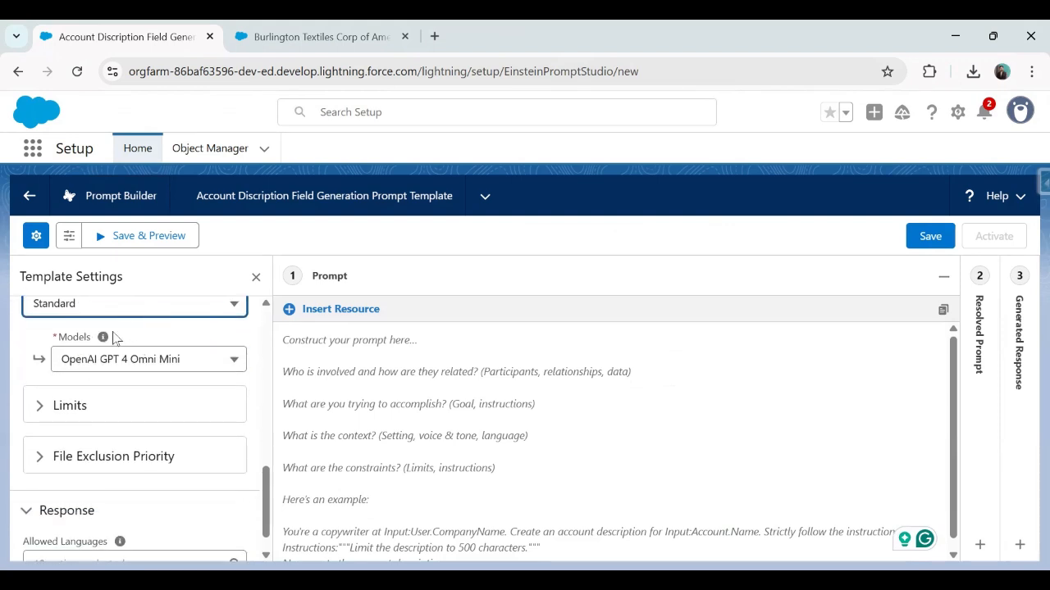
mouse_move(104, 338)
click(170, 358)
drag(243, 495, 253, 393)
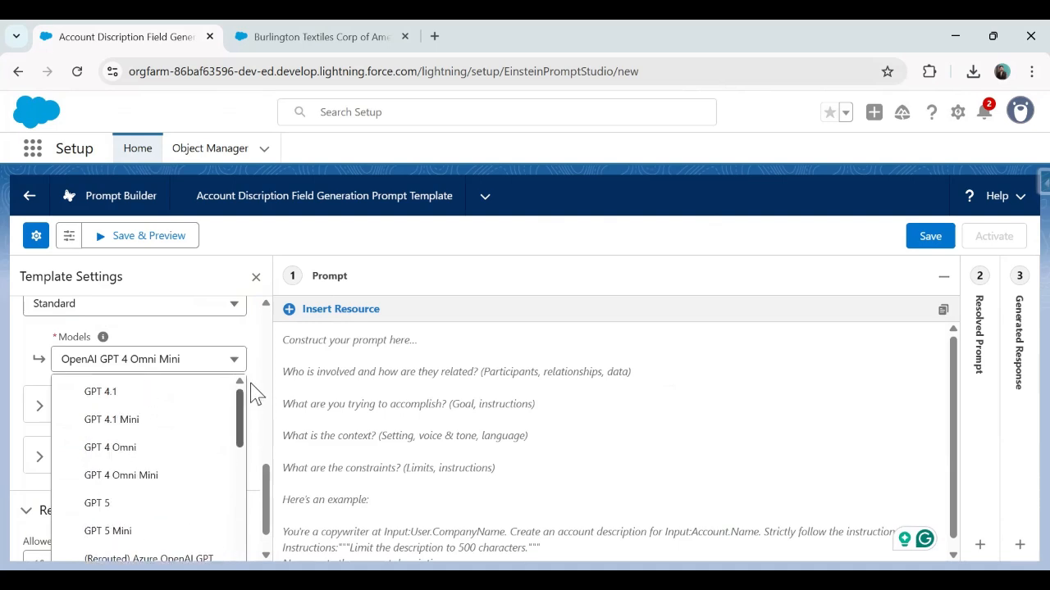
click(513, 408)
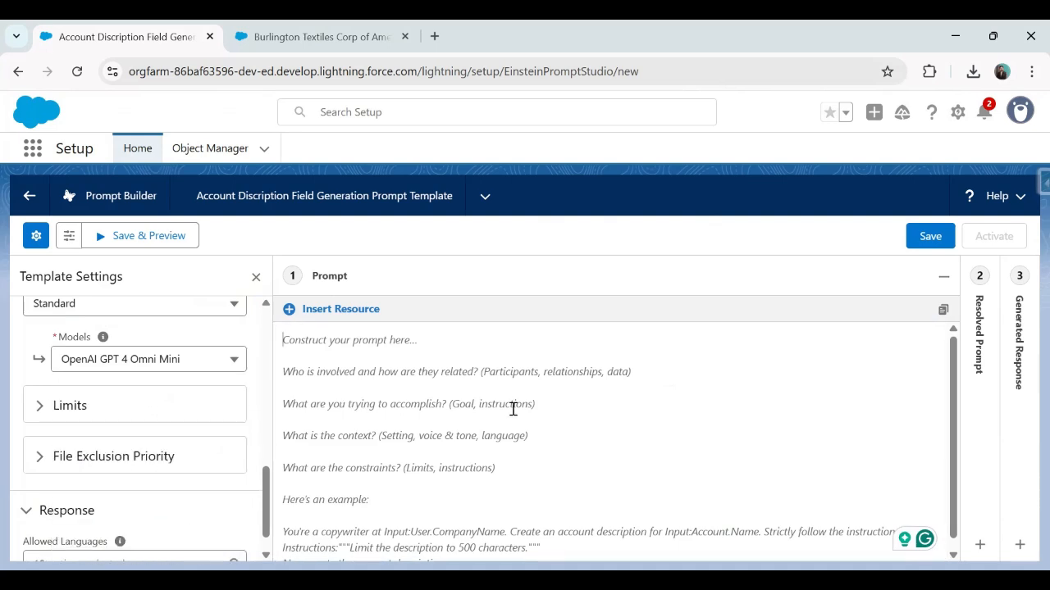
Step: Review the model's limits and the languages allowed for the response
click(41, 408)
scroll(113, 462, down, 1)
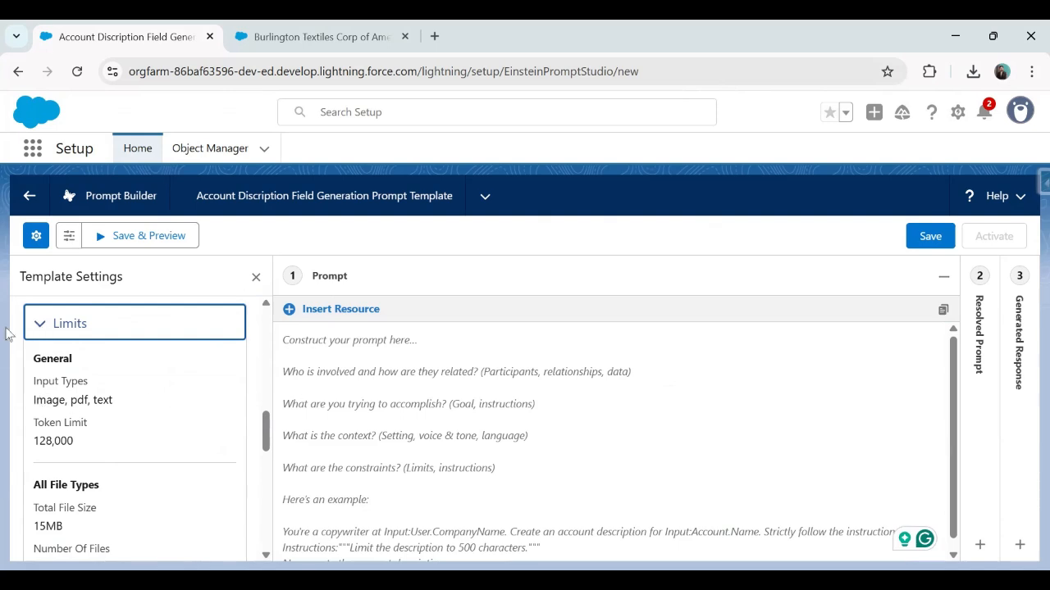
click(40, 324)
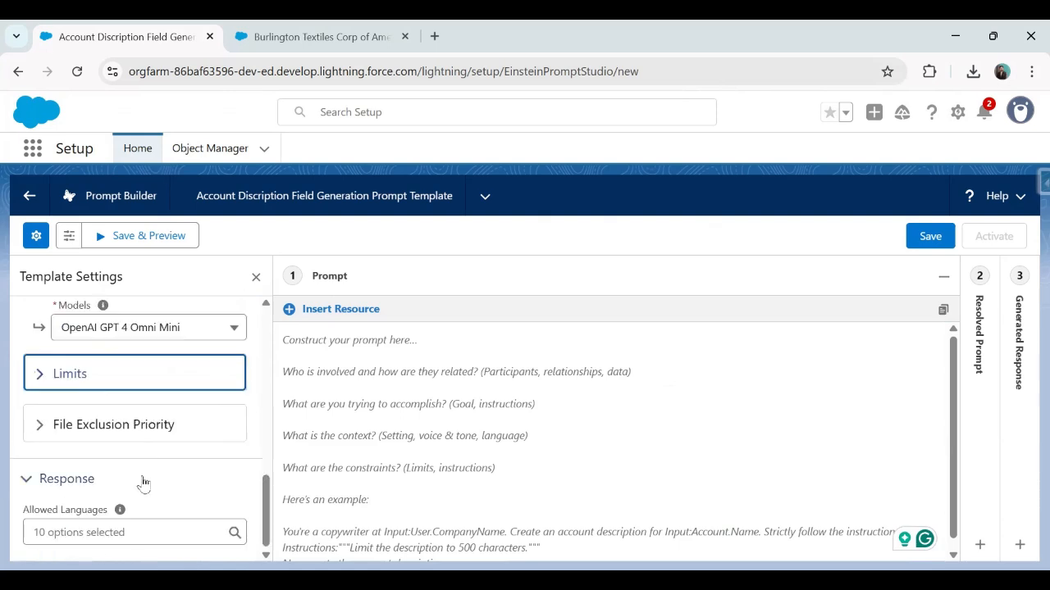
click(101, 532)
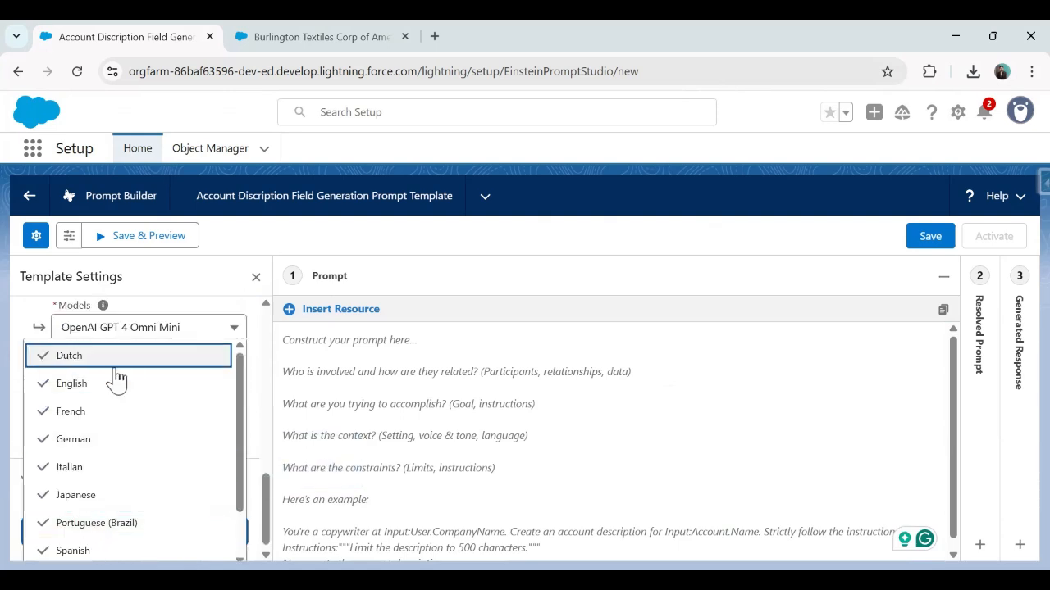
scroll(134, 468, down, 1)
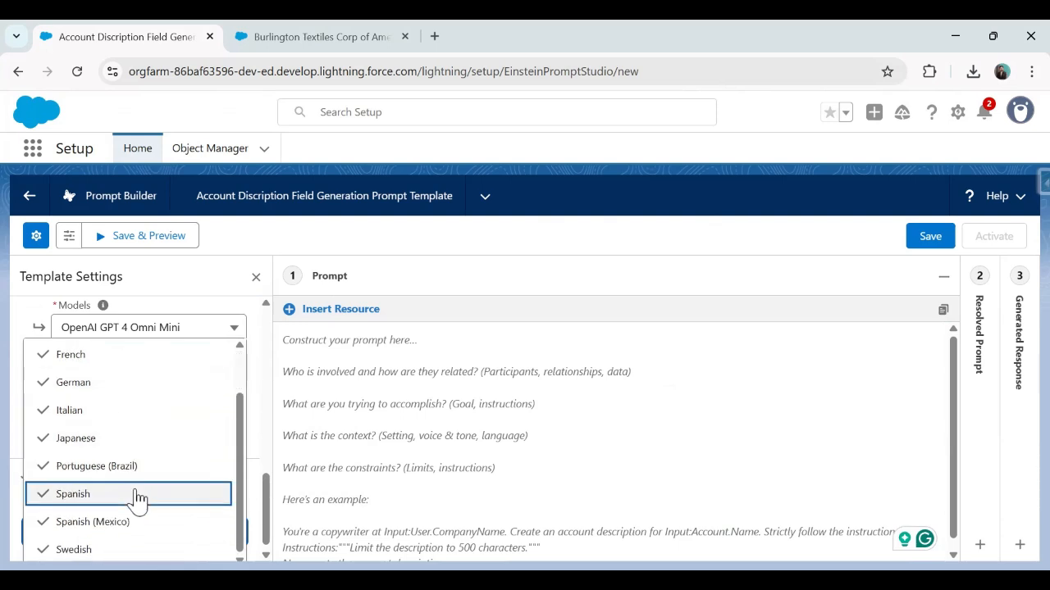
scroll(140, 538, up, 1)
Step: Write the prompt text "Please provide Account discription along with associated Opportunities and Contacts"
click(371, 444)
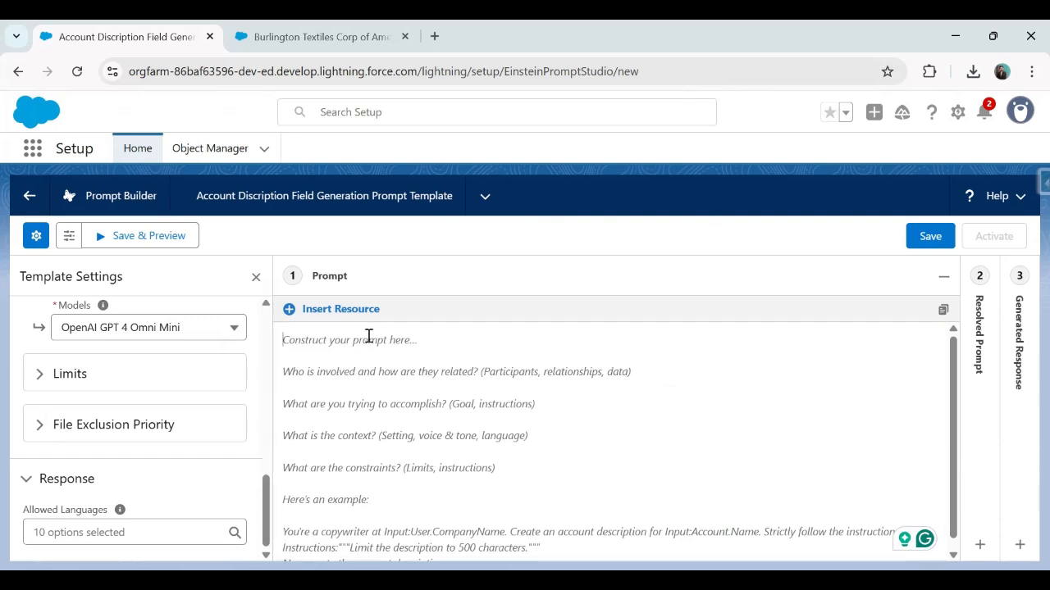
text(Ple)
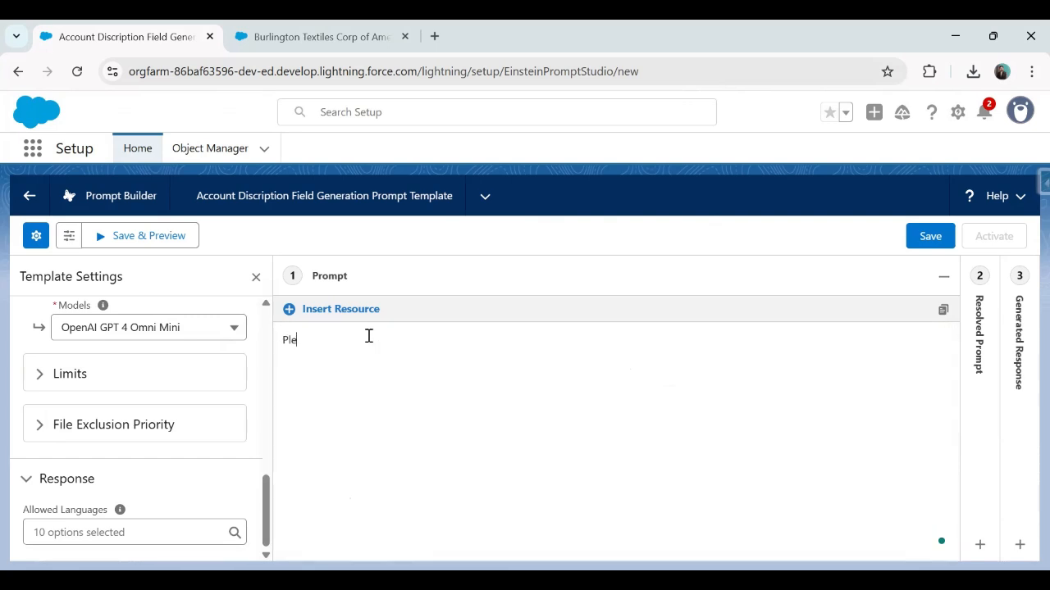
text(ase provide Account discriptio)
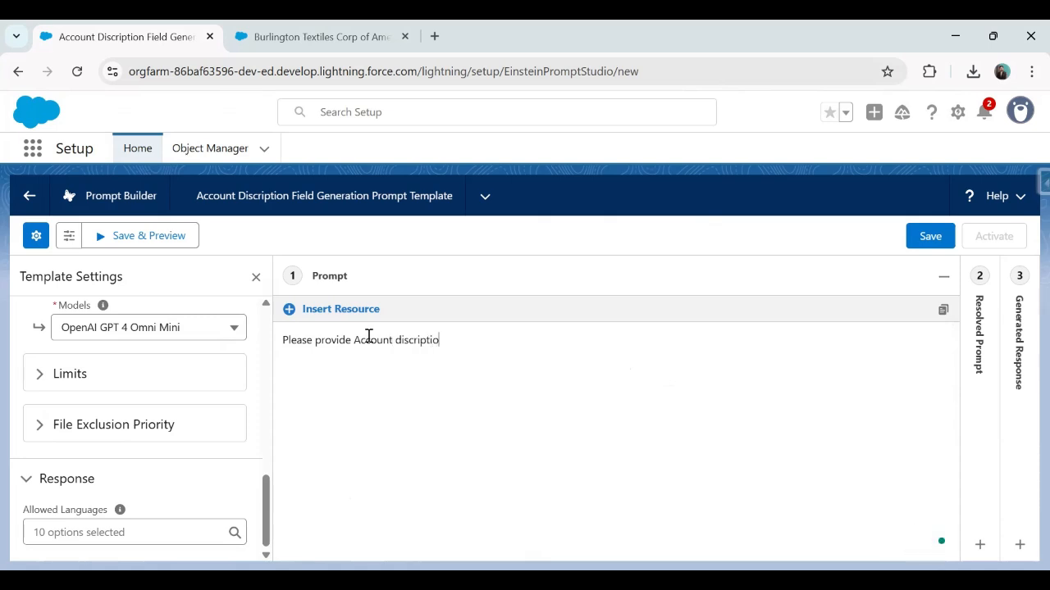
text(n along with )
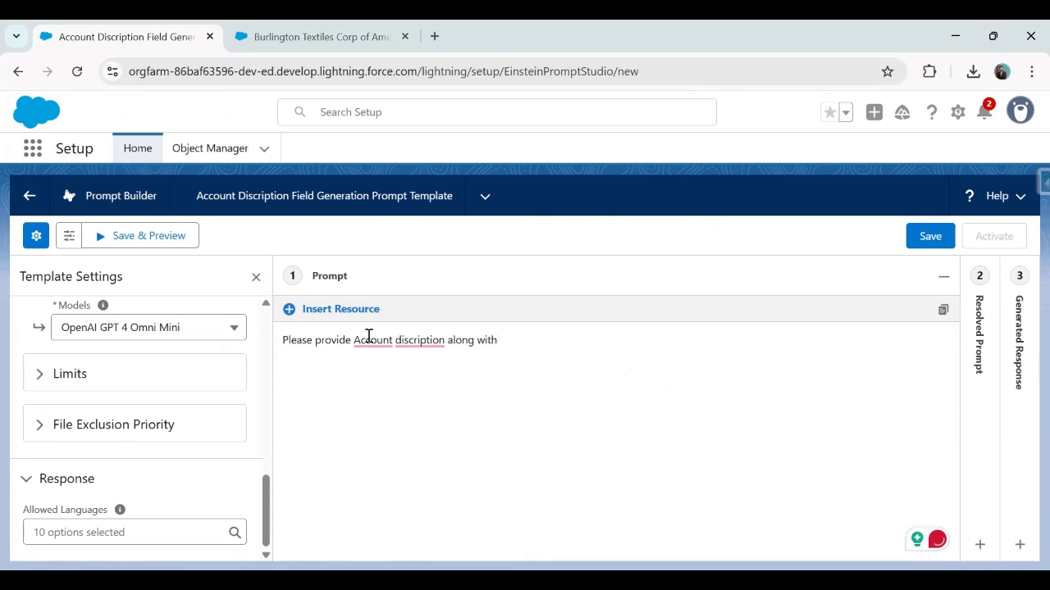
text(associated )
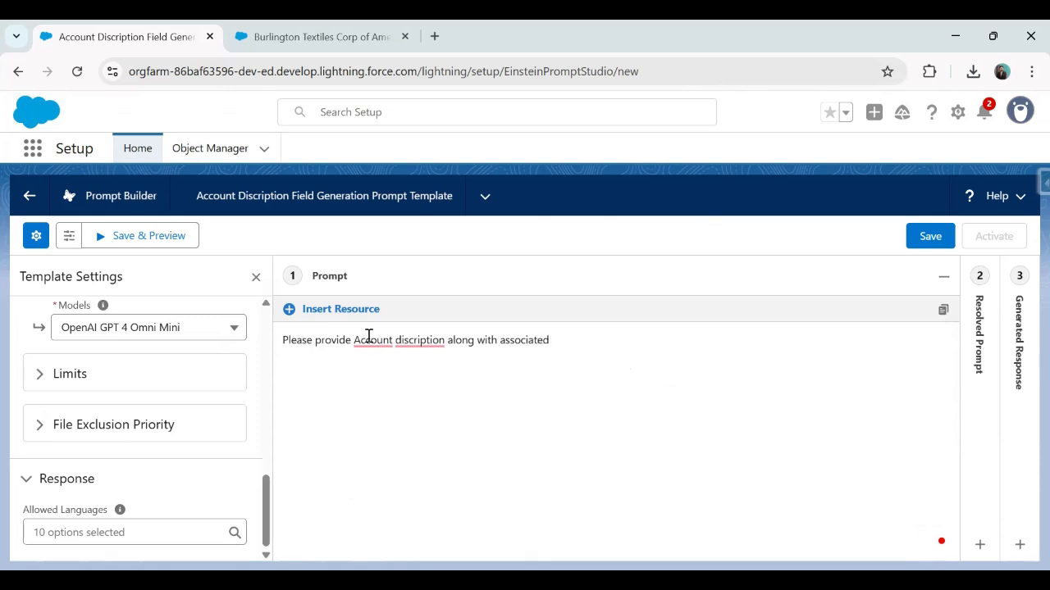
text(Opportunities and Contacts)
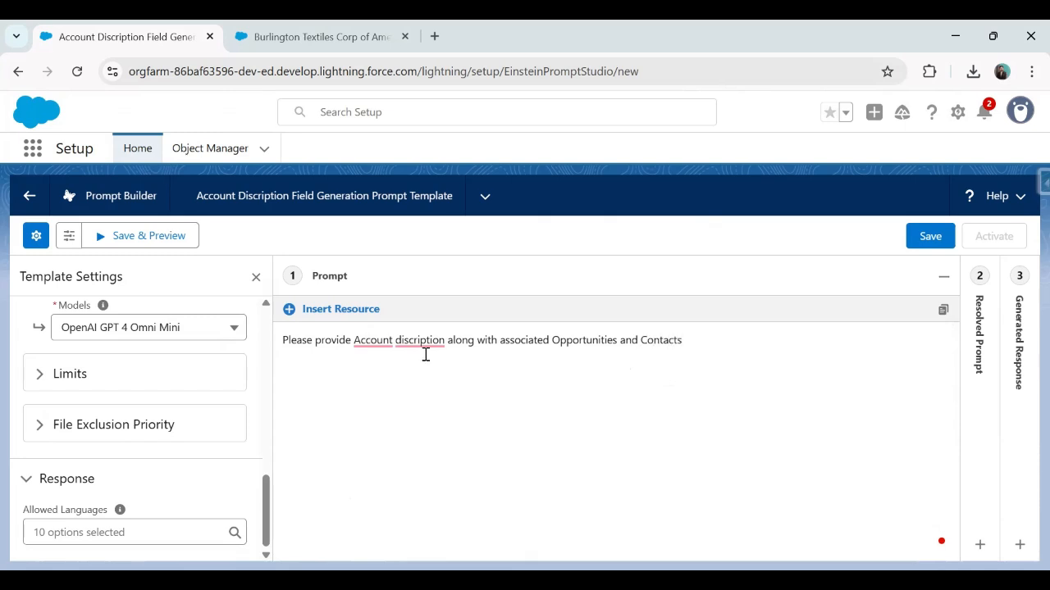
Step: Accept the suggested corrections so the prompt wording reads "the Account description"
mouse_move(363, 347)
click(382, 389)
mouse_move(428, 345)
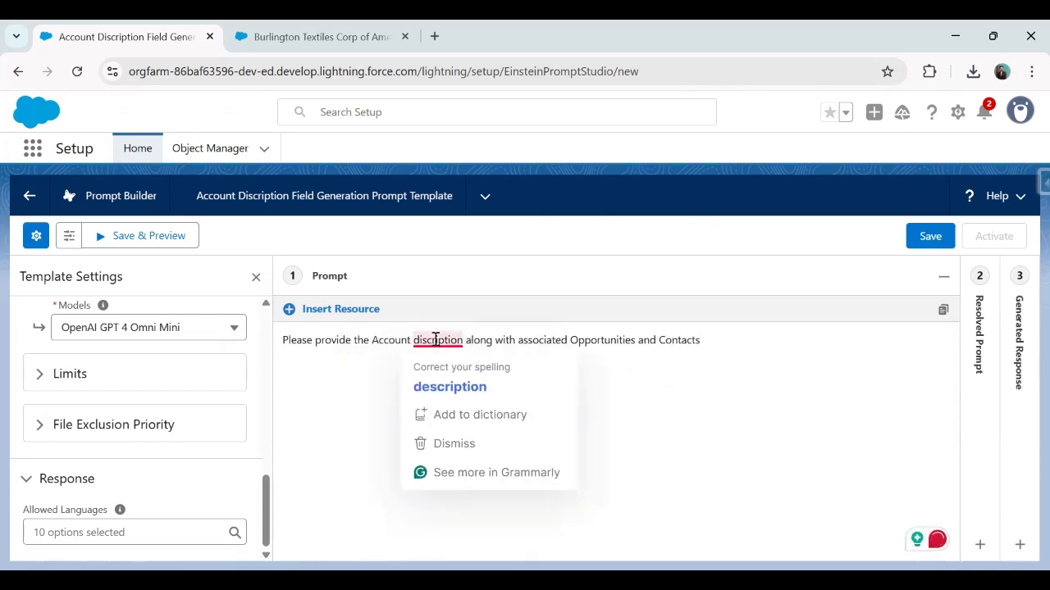
click(451, 383)
Step: Extend the prompt sentence with "using details below" and add a "Name:" label after a blank line
click(738, 334)
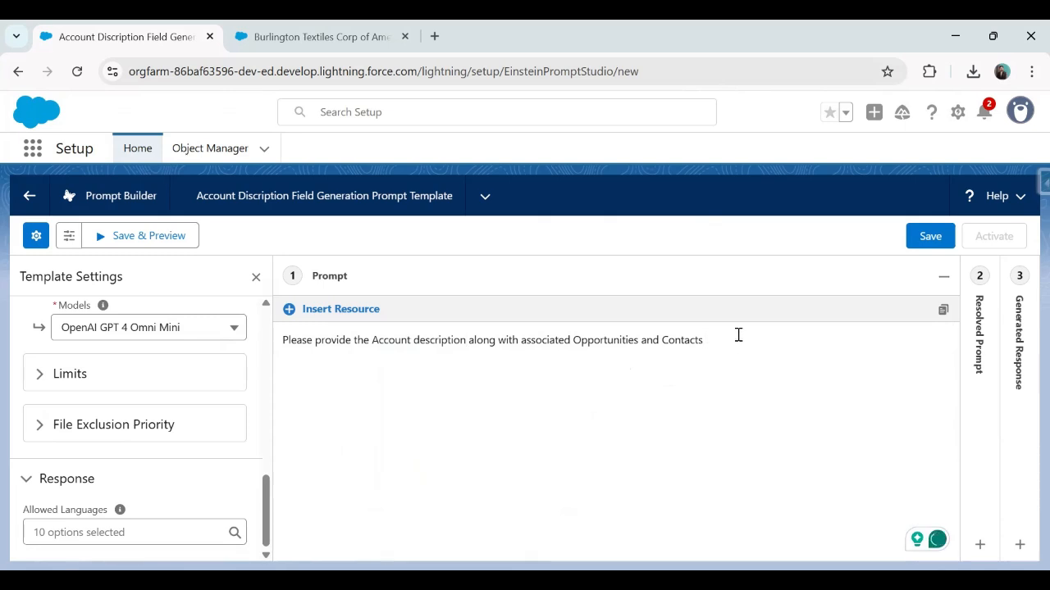
text(using below details)
key(Return)
key(Return)
text(Name)
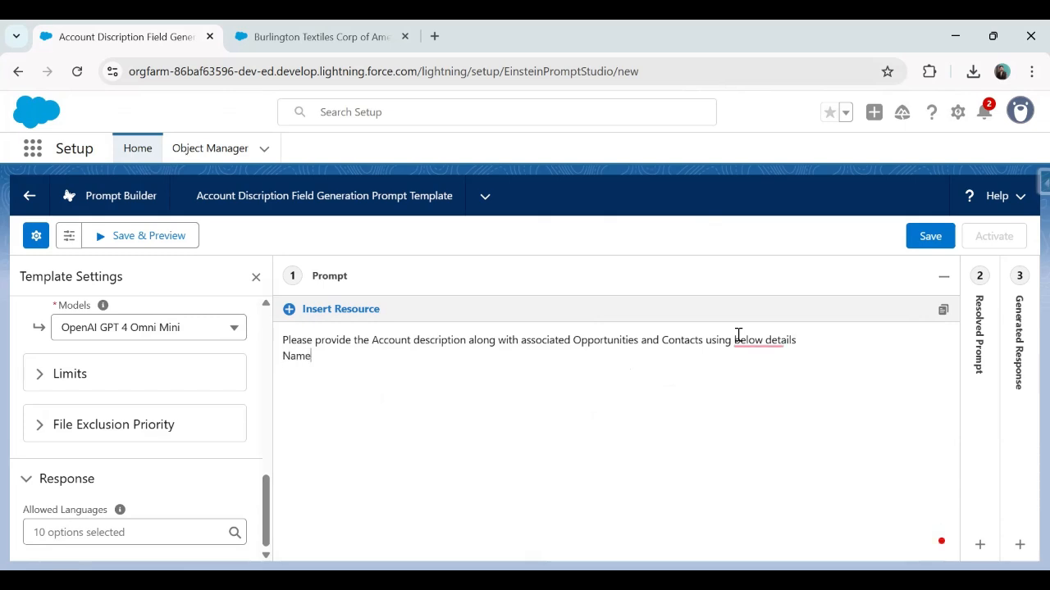
key(BackSpace)
key(BackSpace)
key(BackSpace)
text(Name)
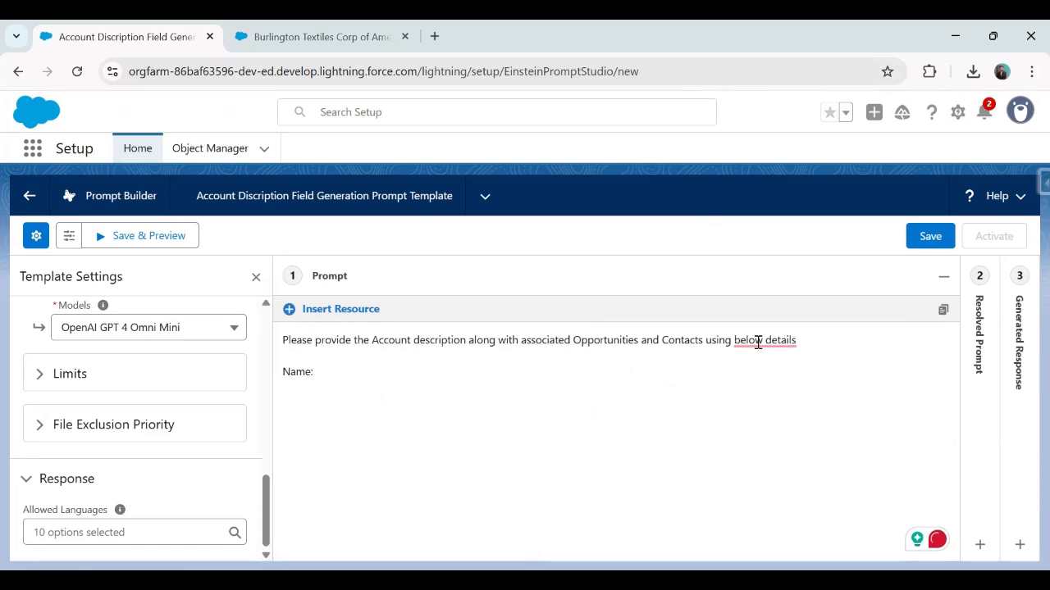
mouse_move(774, 346)
click(783, 380)
Step: Insert the Account Name field as a merge resource after the "Name:" label in the prompt
click(329, 312)
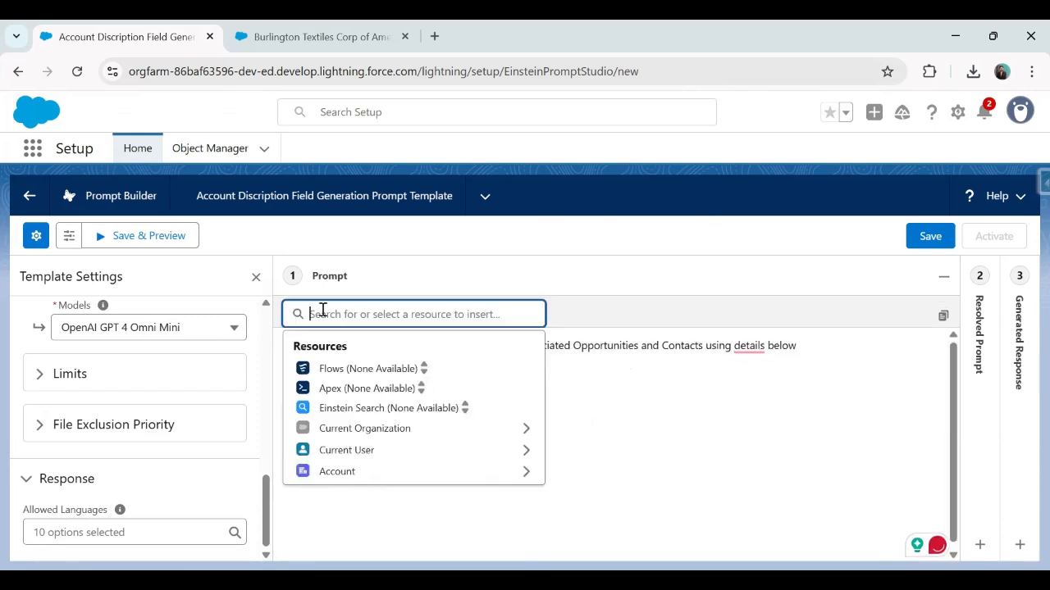
click(365, 478)
text(Name)
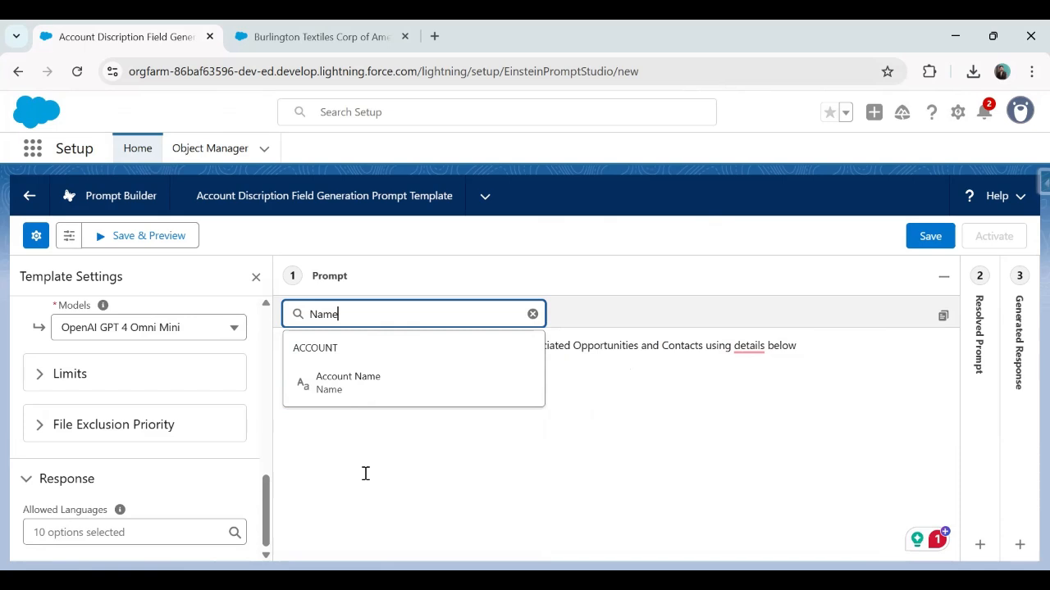
click(366, 394)
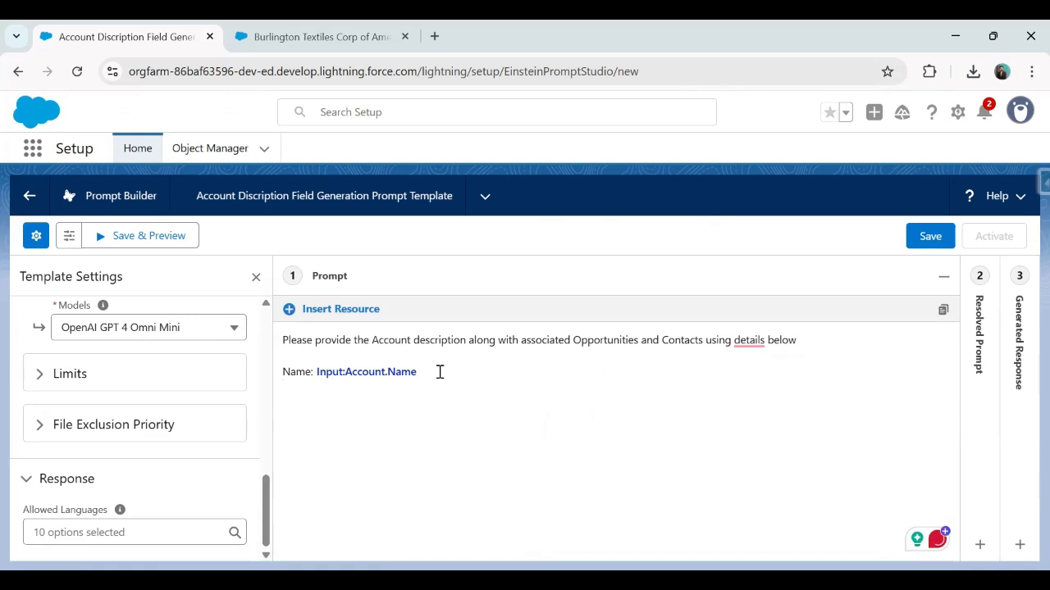
Step: Add a "Type:" line below the name and insert the Account Type field as its resource
text(Type:)
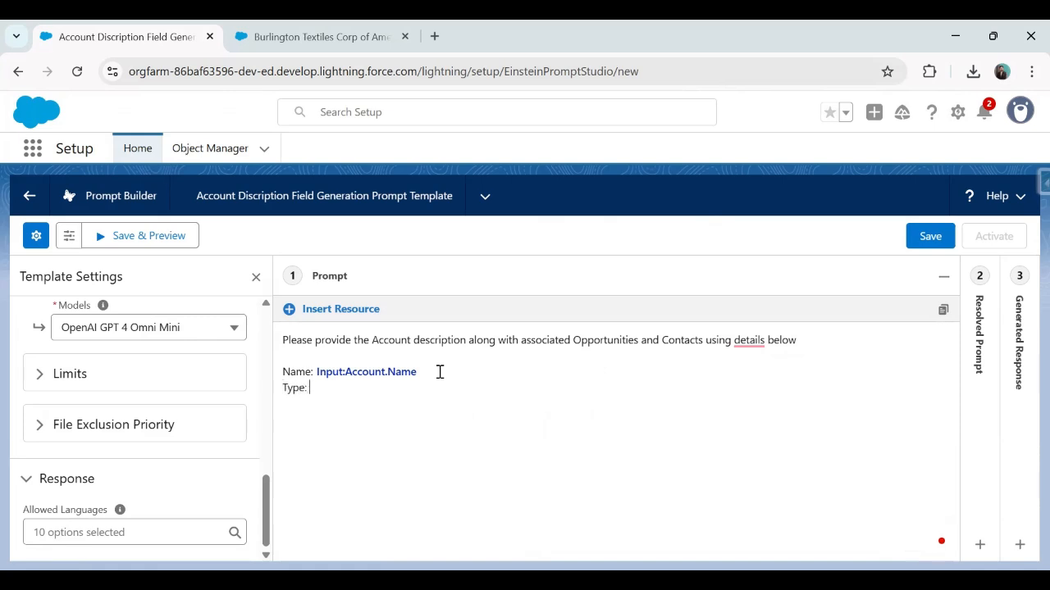
click(307, 309)
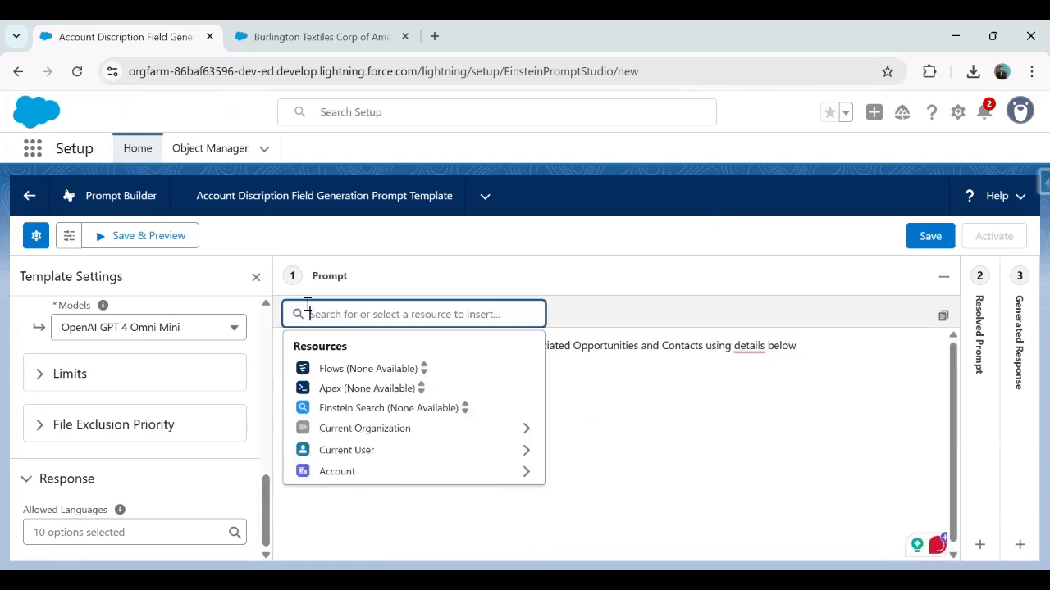
click(405, 475)
text(ty)
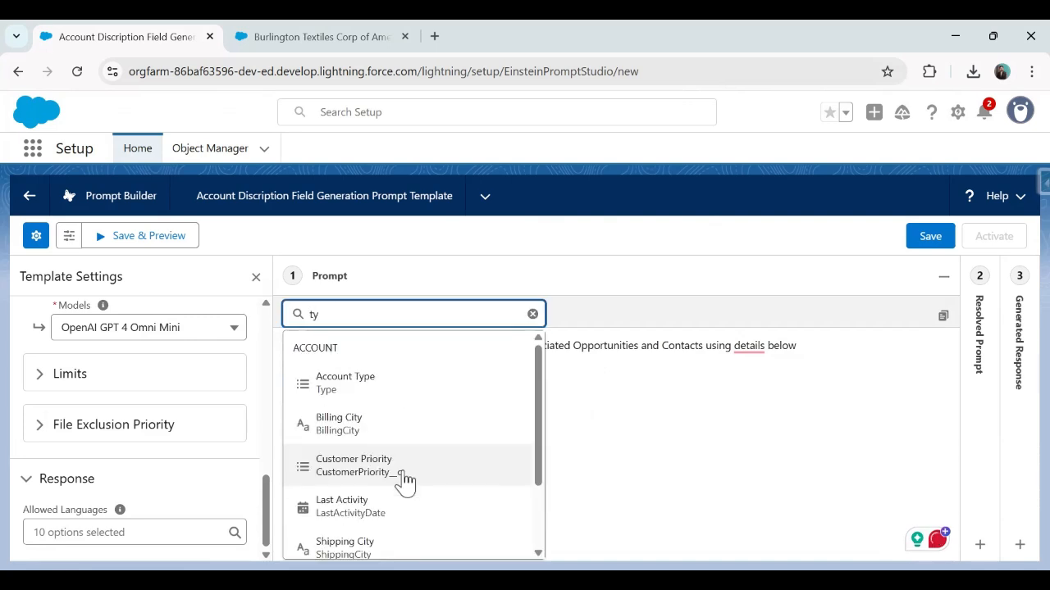
click(382, 392)
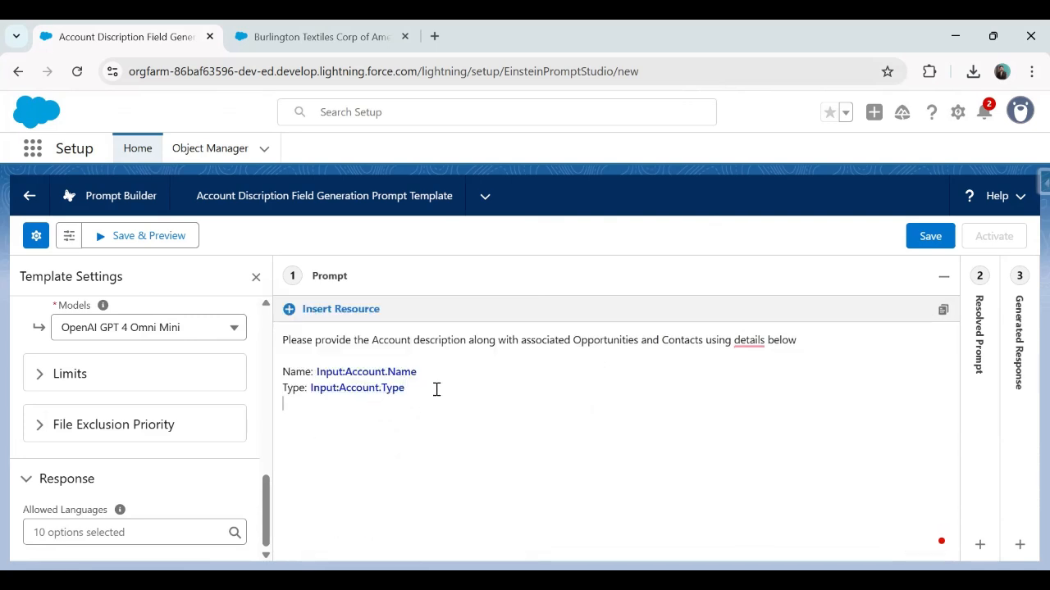
Step: Add a "Related Details:" heading after a blank line, with an "Opportunities:" line containing the account's Opportunities related list
key(Return)
key(Return)
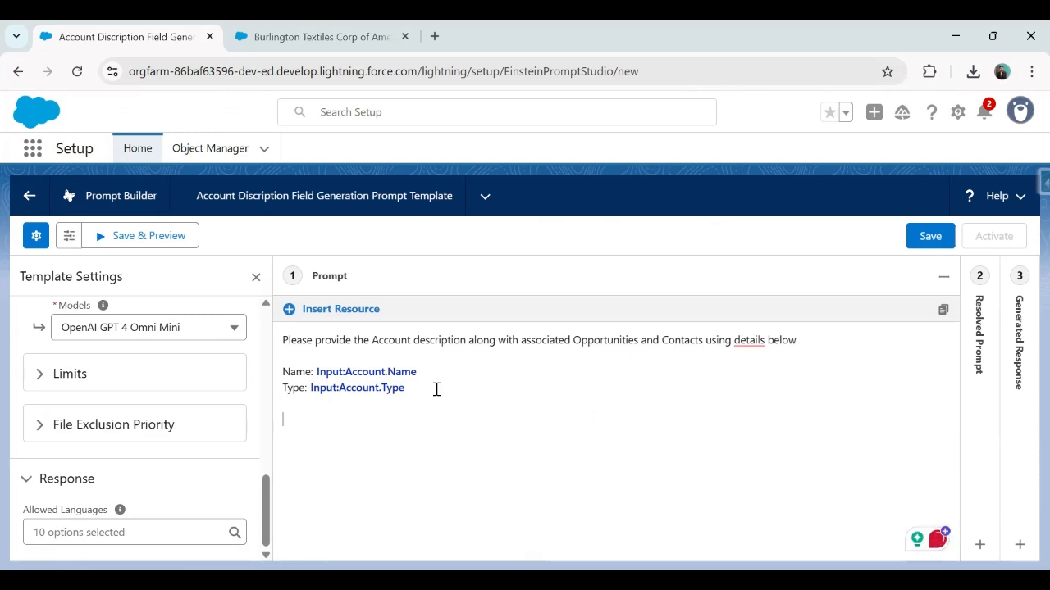
text(Related Details:)
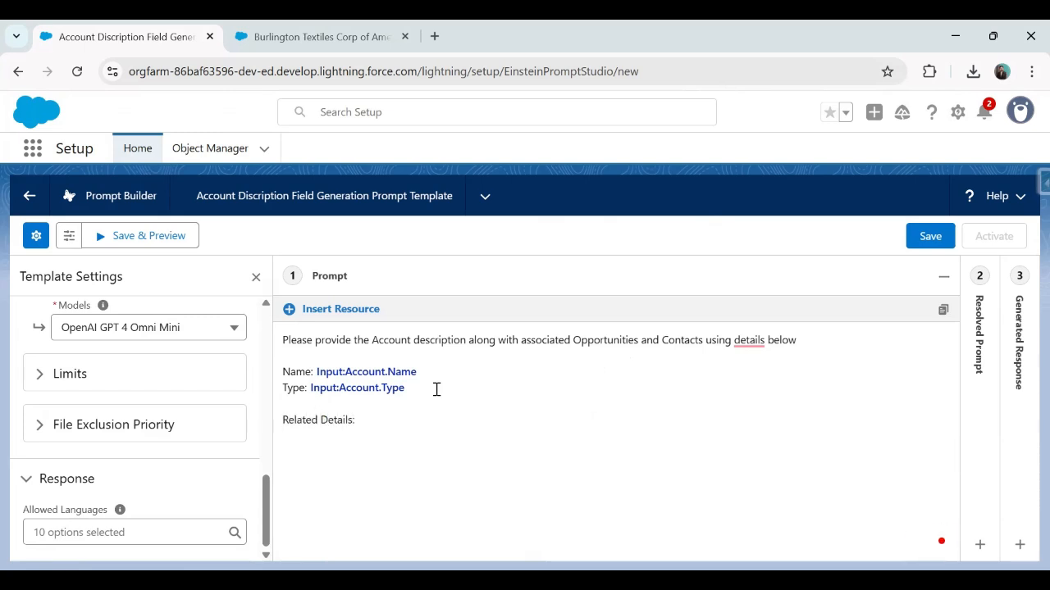
key(Return)
text(Opportunities:)
click(335, 309)
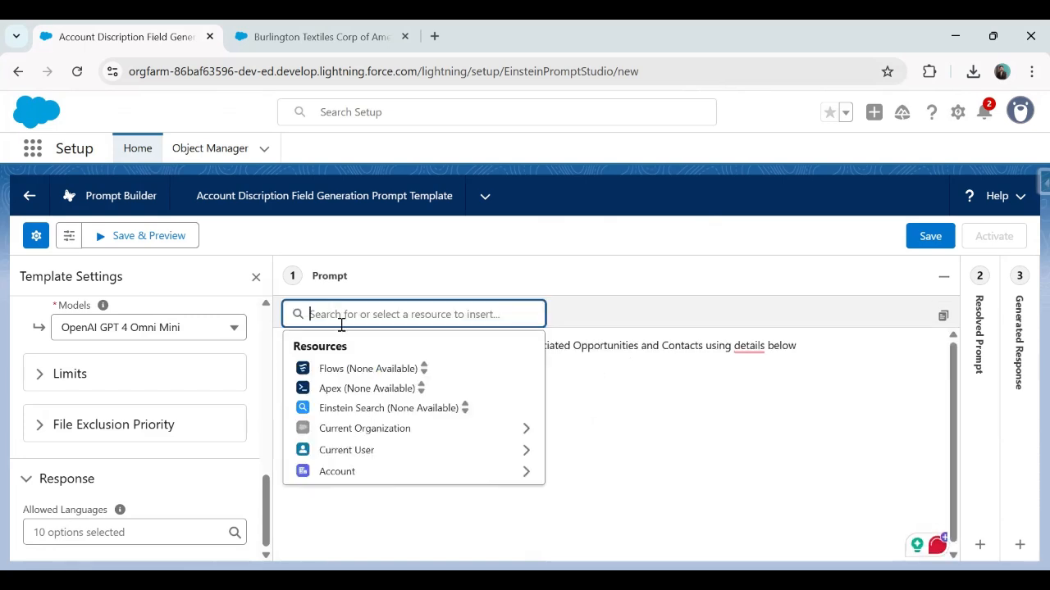
click(355, 474)
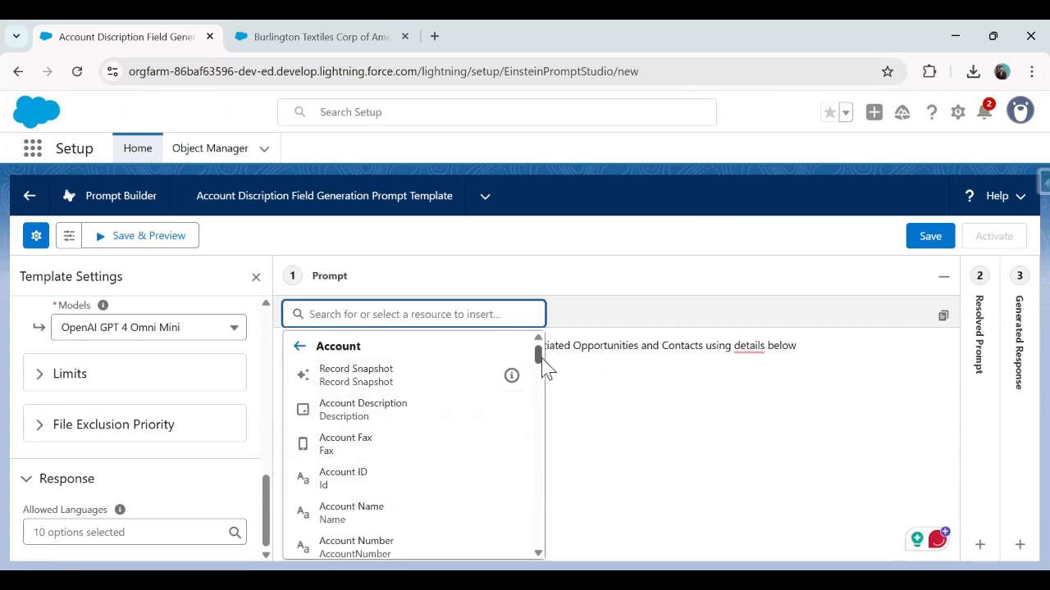
drag(544, 365, 546, 541)
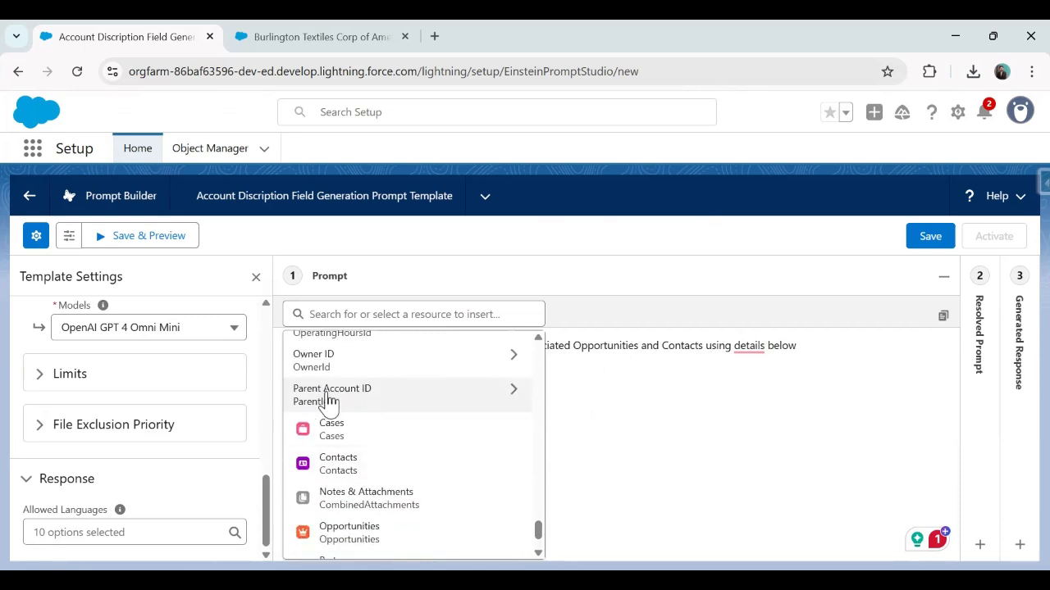
click(355, 537)
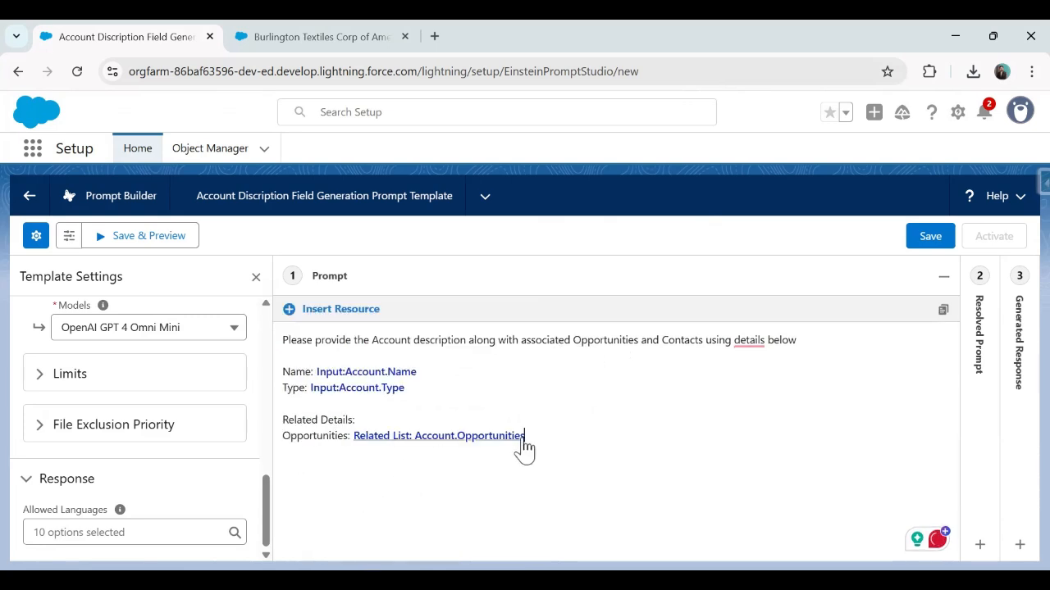
Step: Add a "Contacts:" line after a blank line and insert the account's Contacts related list
key(Return)
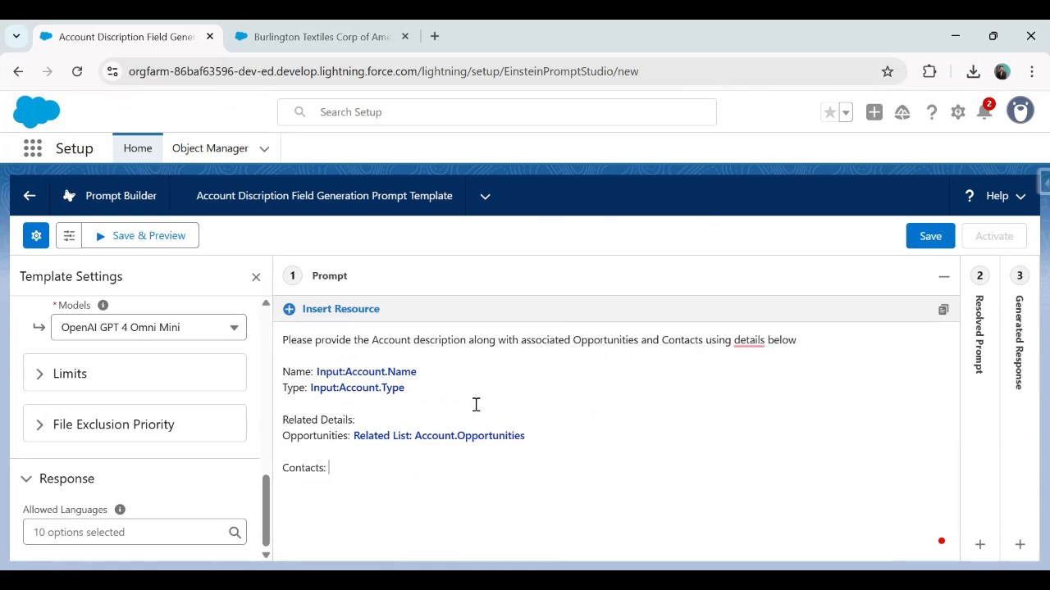
click(336, 310)
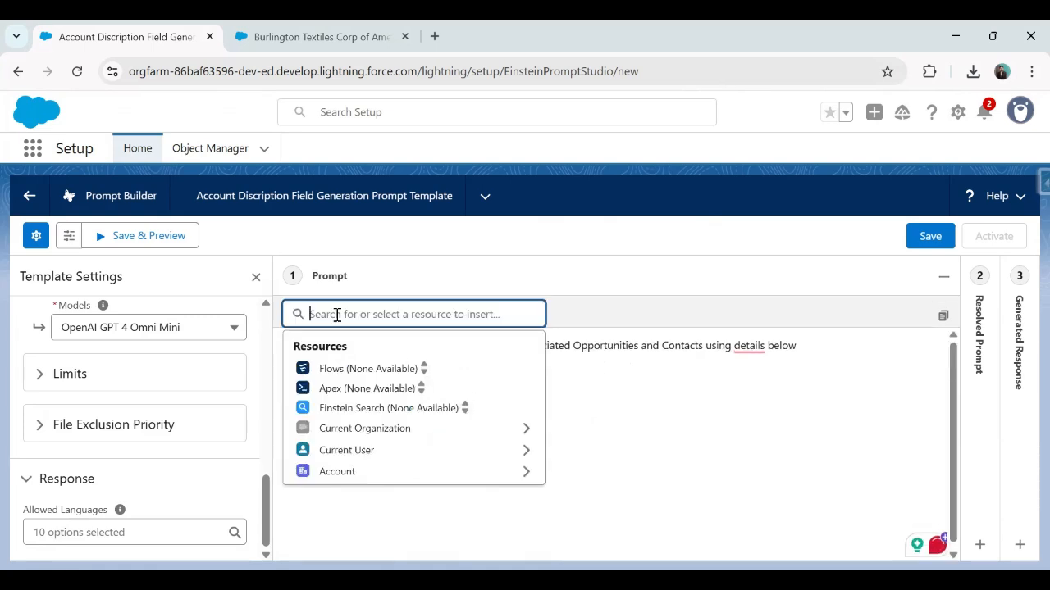
click(408, 473)
drag(536, 358, 540, 554)
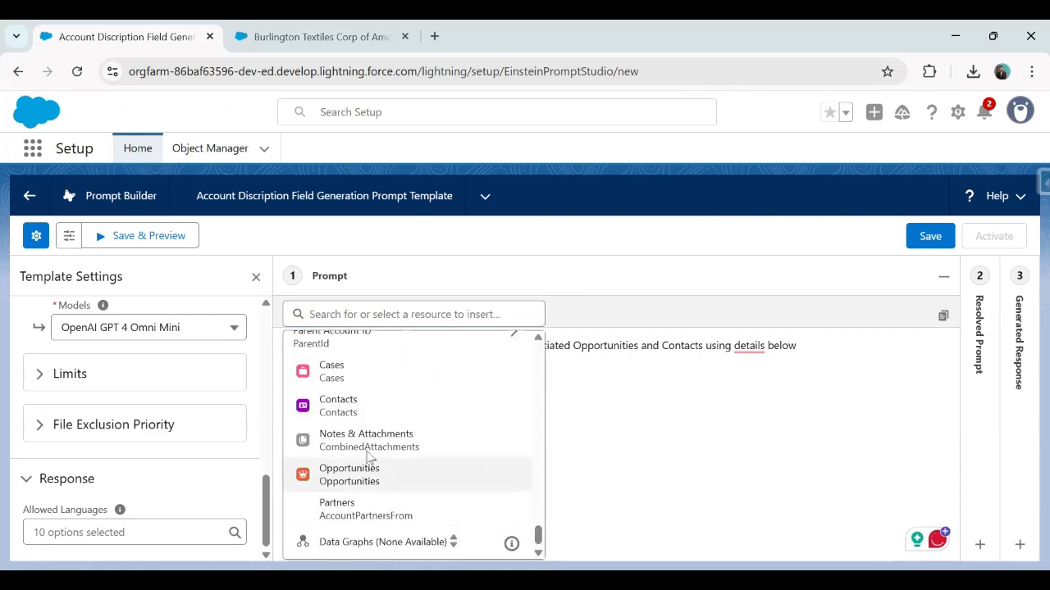
click(363, 405)
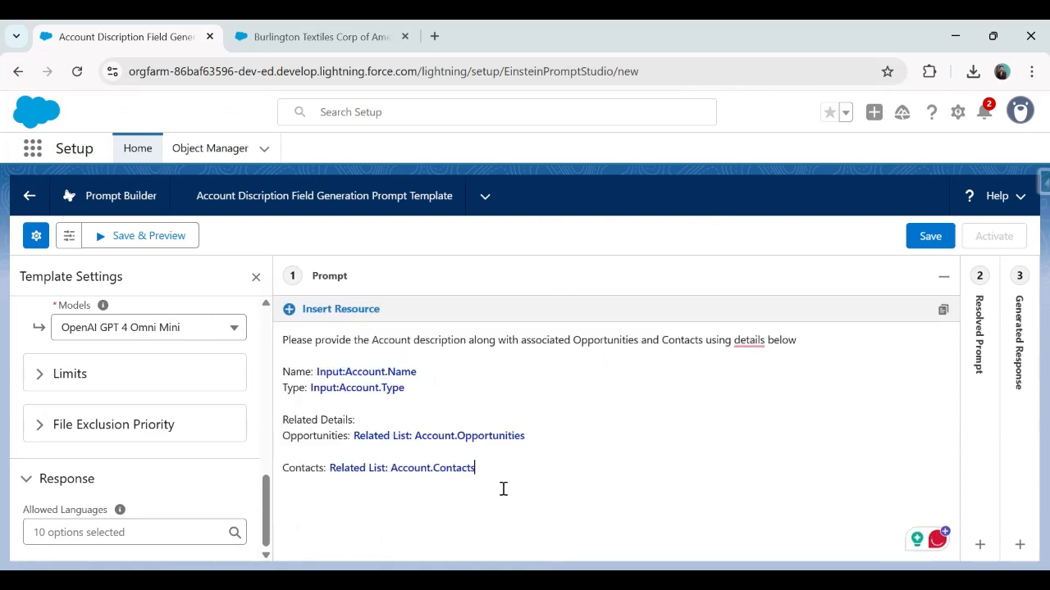
key(Return)
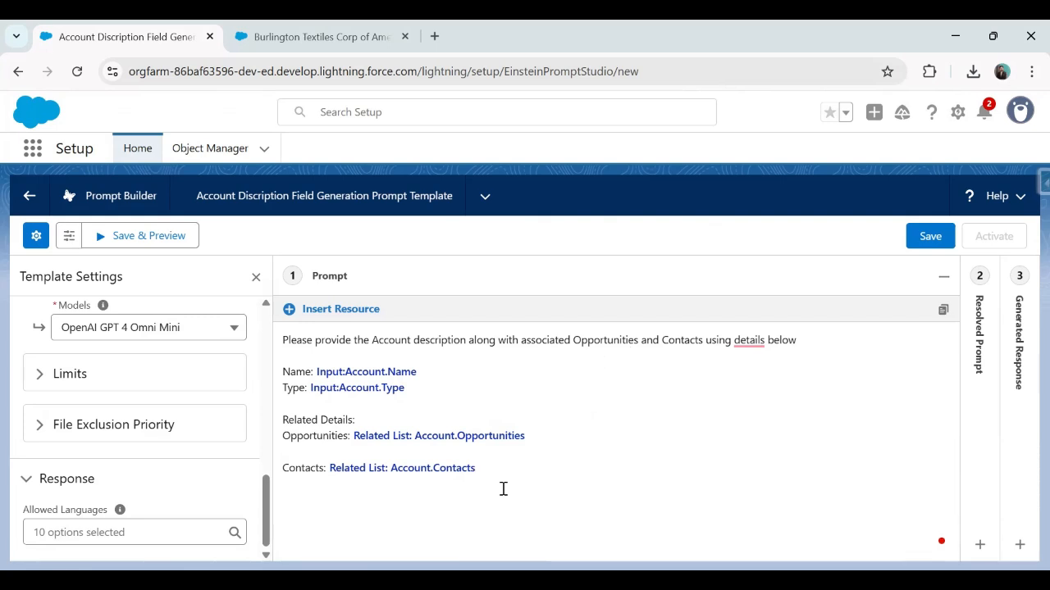
Step: Correct the prompt wording to "using the details below" and save the template
click(774, 384)
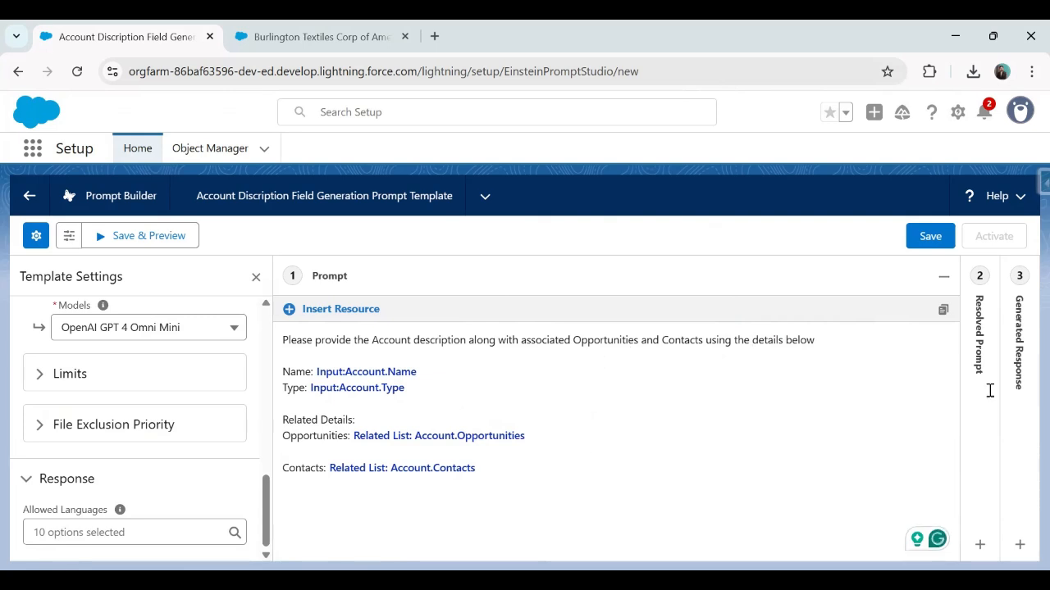
click(934, 236)
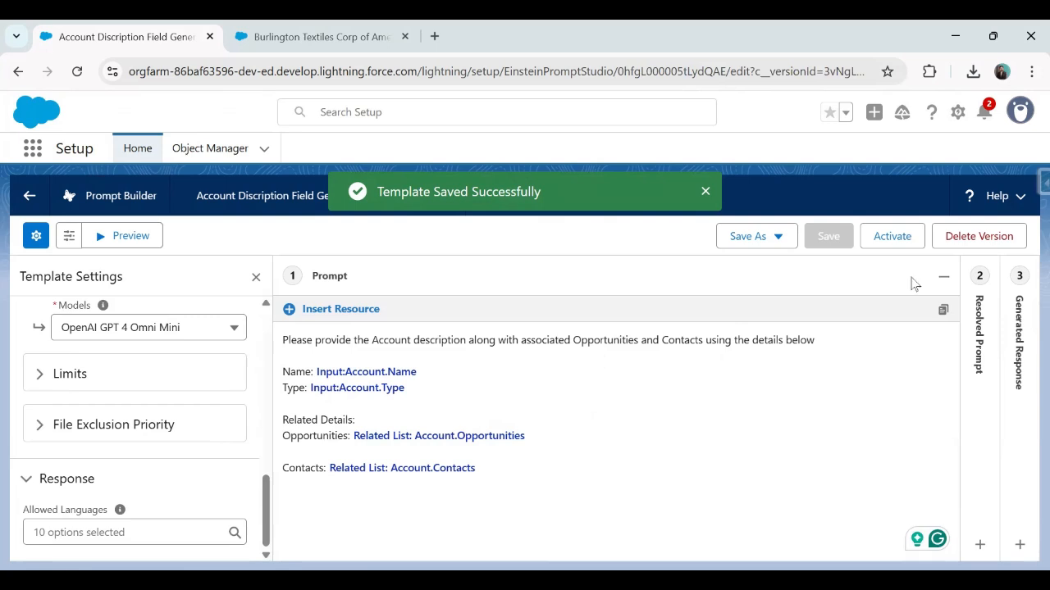
click(705, 191)
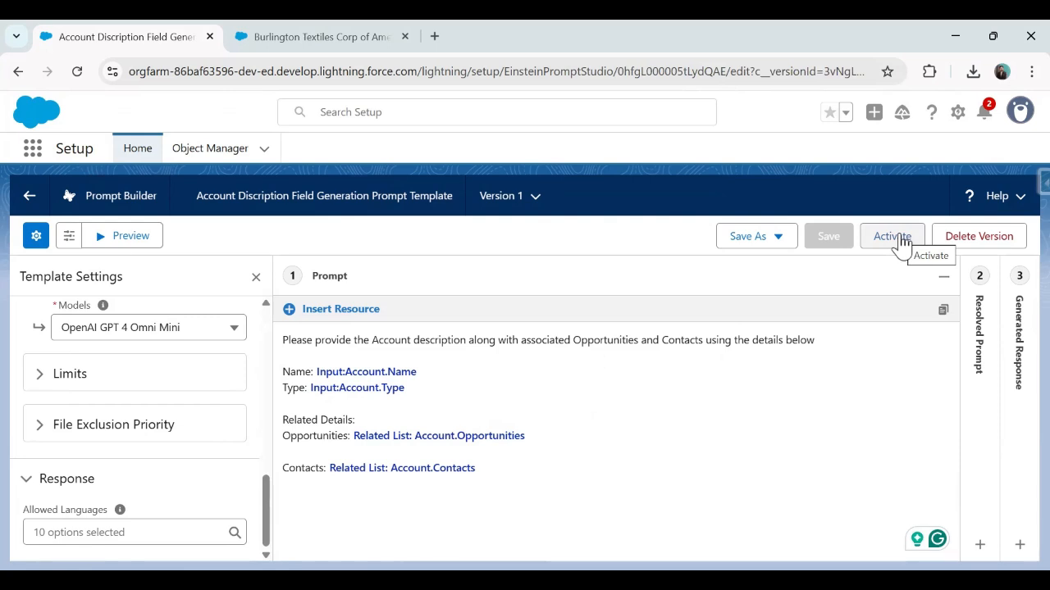
Step: Preview the template with Burlington Textiles Corp of America as the related account record
click(100, 238)
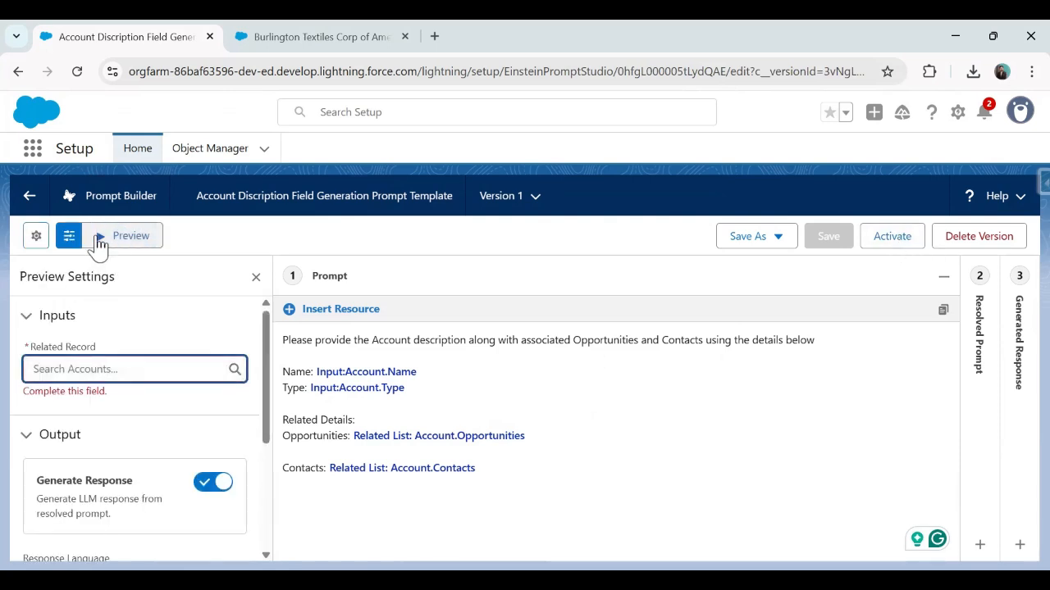
click(310, 37)
scroll(159, 270, up, 3)
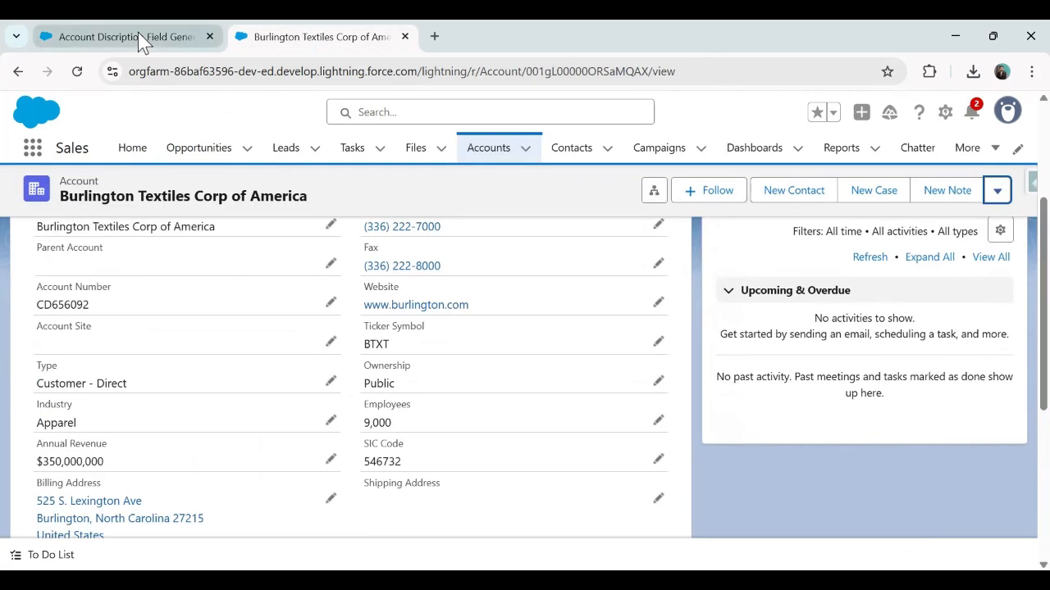
click(138, 37)
text(b)
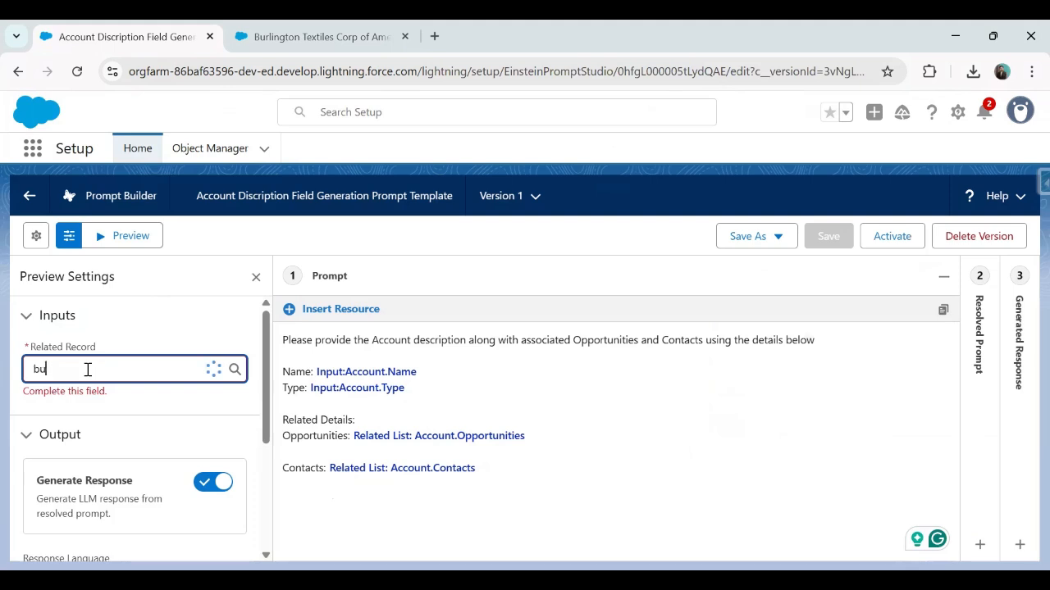
text(u)
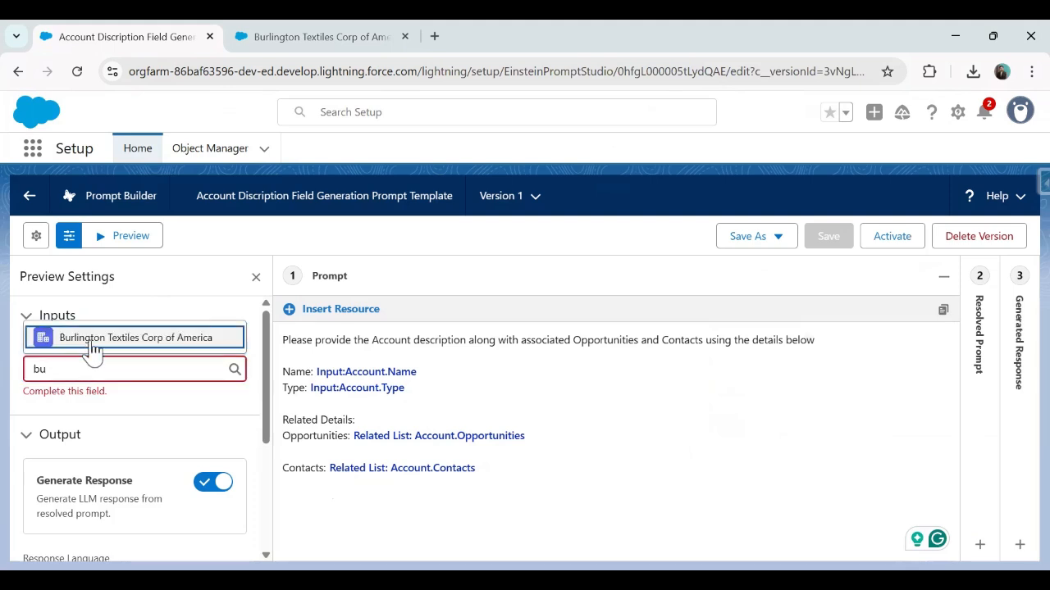
click(92, 347)
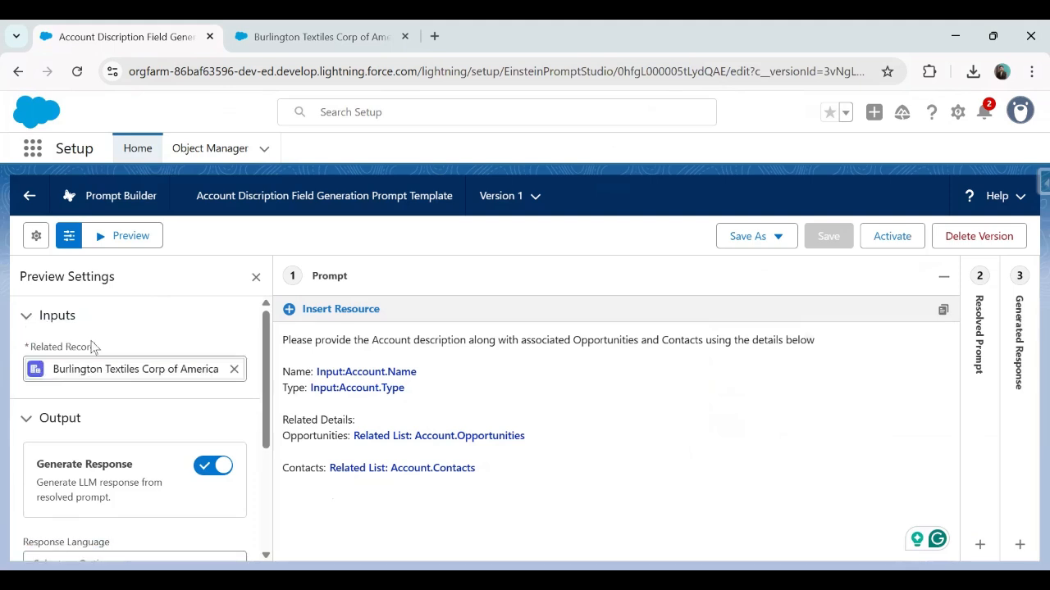
click(117, 237)
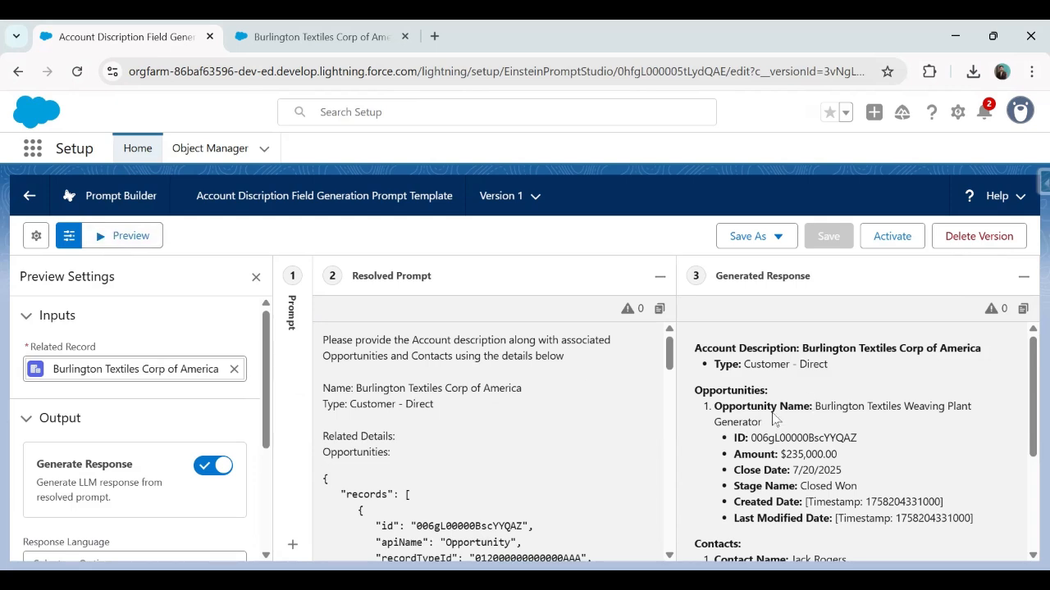
Step: Compare the generated response with the contacts and opportunities related to the Burlington Textiles Corp of America account record
scroll(761, 502, down, 2)
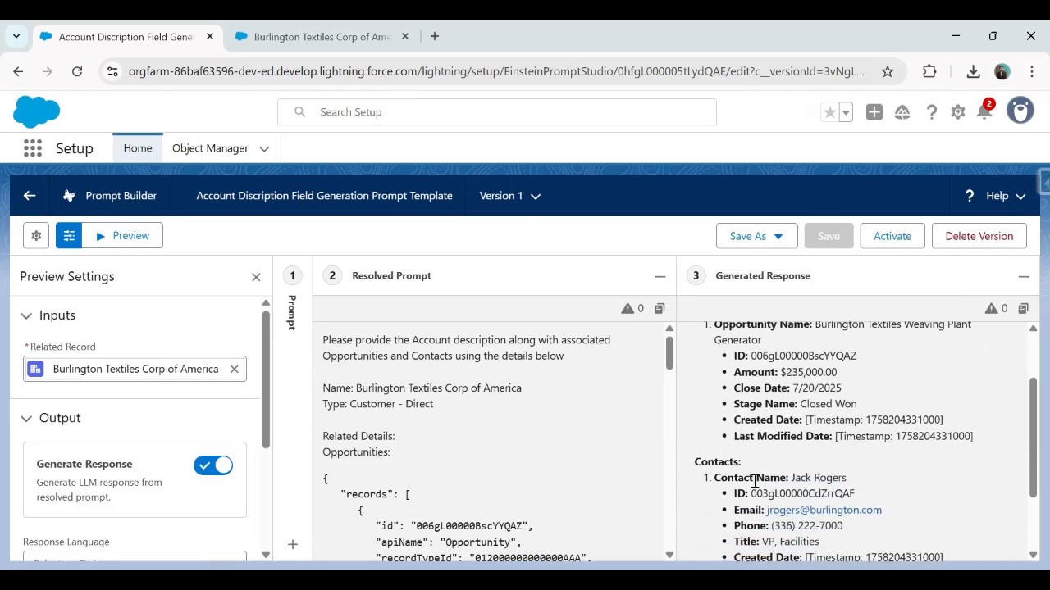
scroll(755, 486, down, 2)
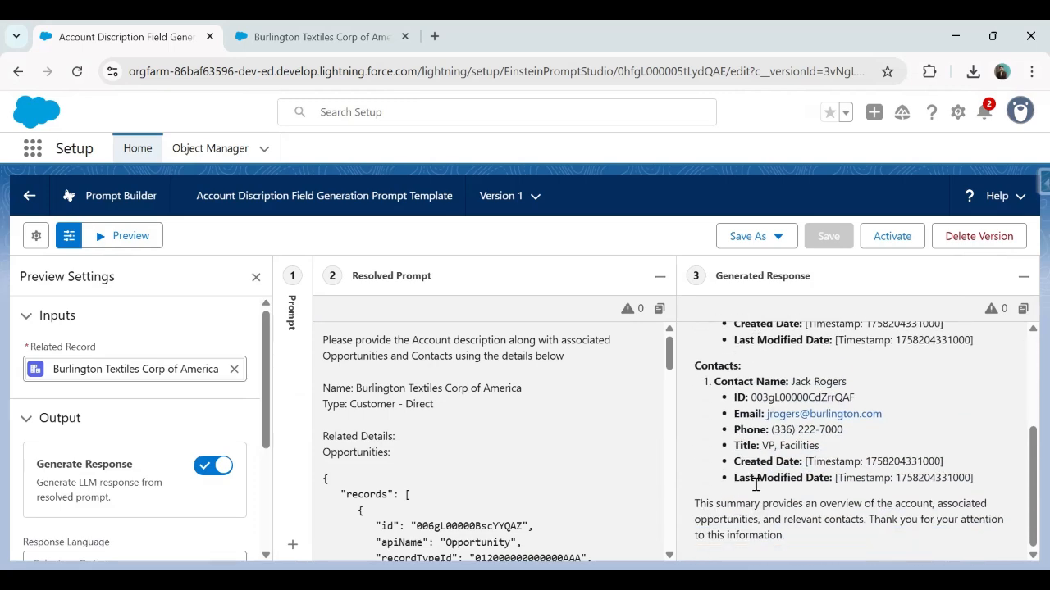
scroll(755, 485, up, 4)
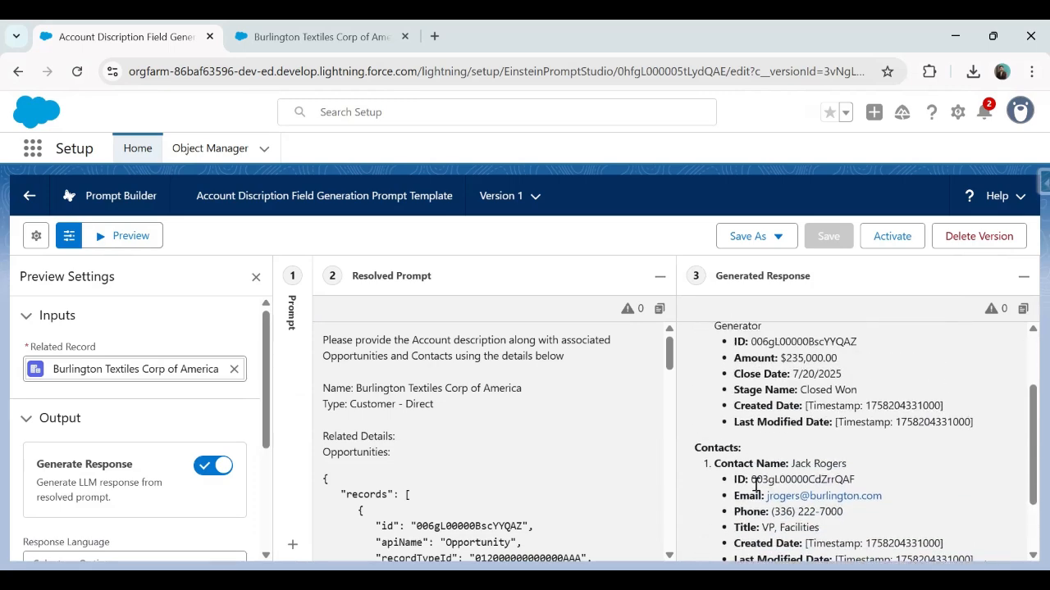
click(283, 39)
click(54, 330)
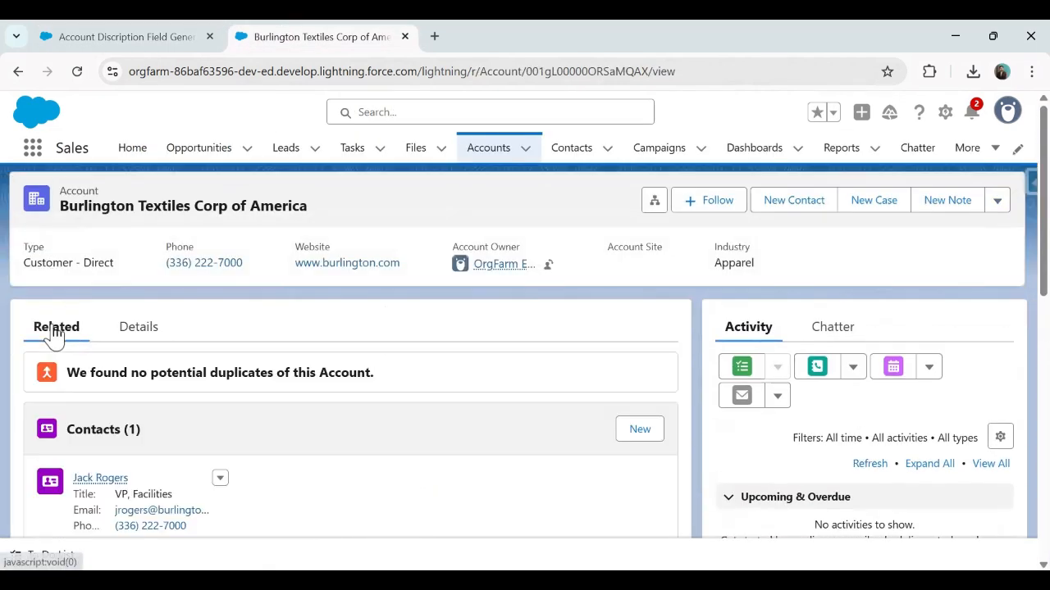
scroll(145, 445, down, 5)
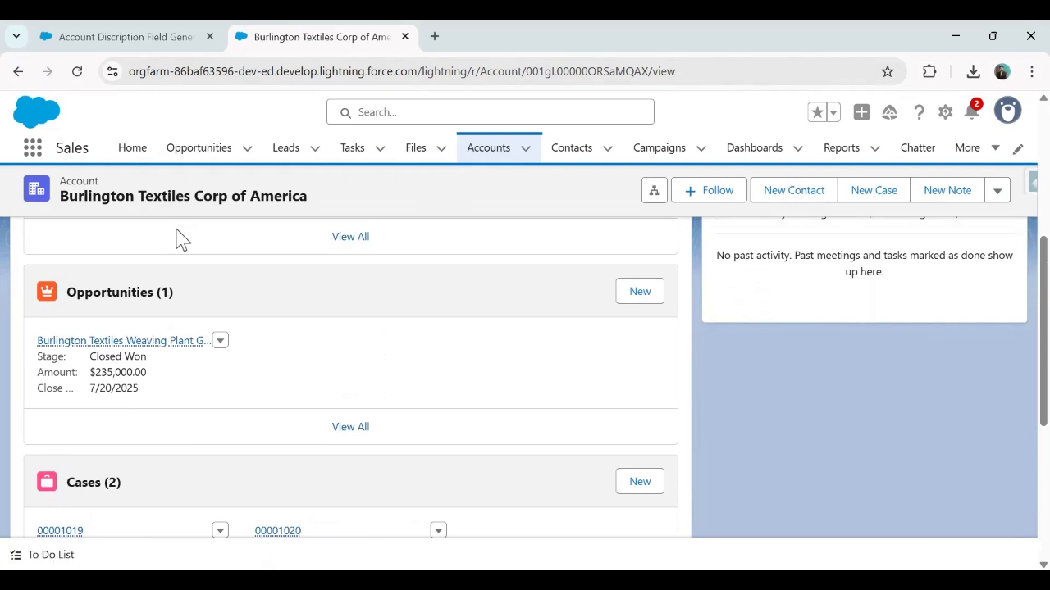
scroll(104, 436, up, 5)
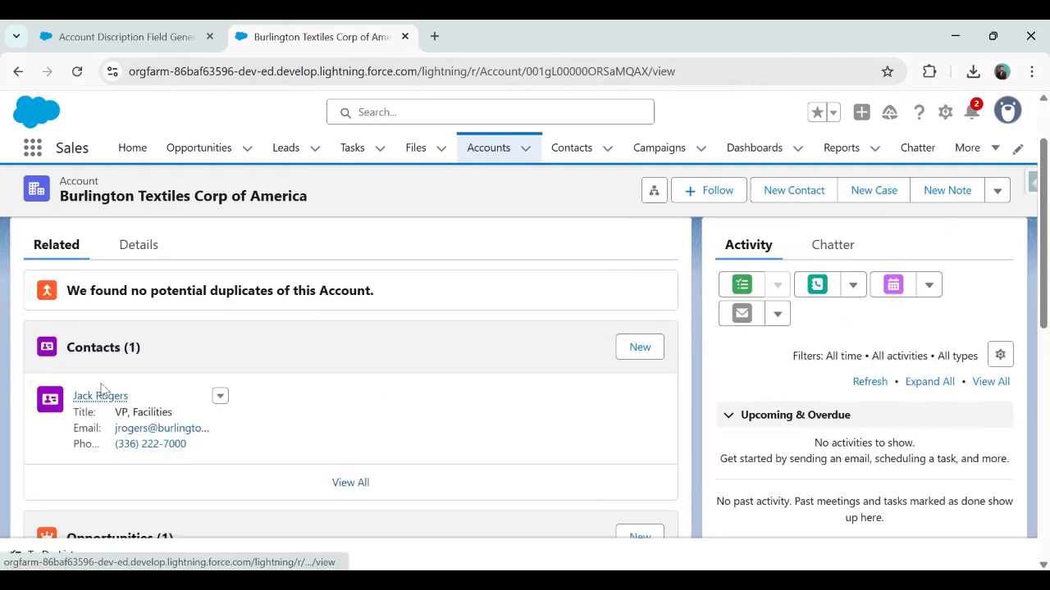
mouse_move(103, 398)
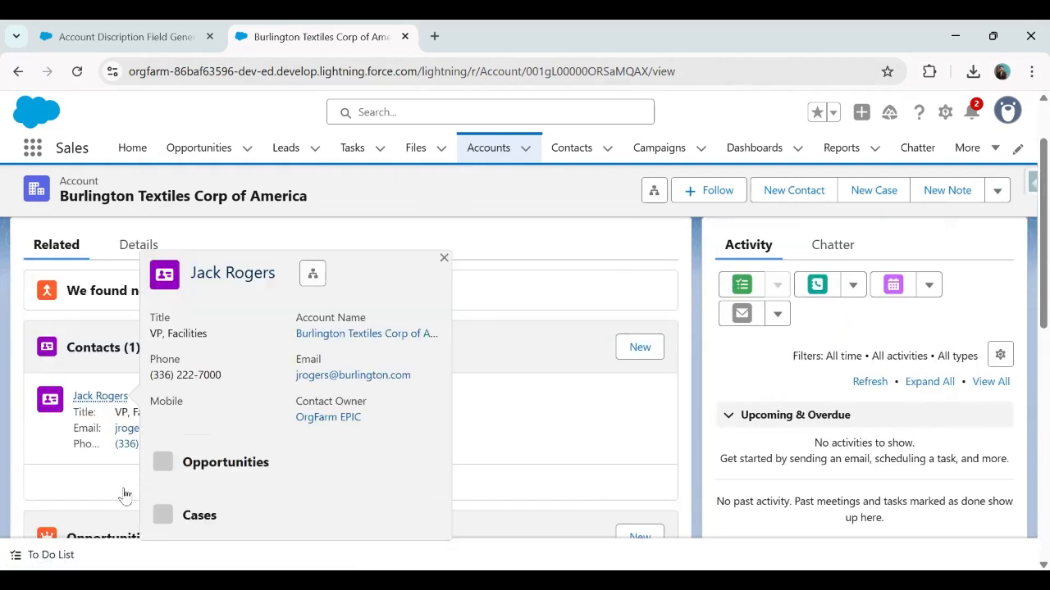
scroll(124, 492, down, 1)
scroll(141, 443, down, 1)
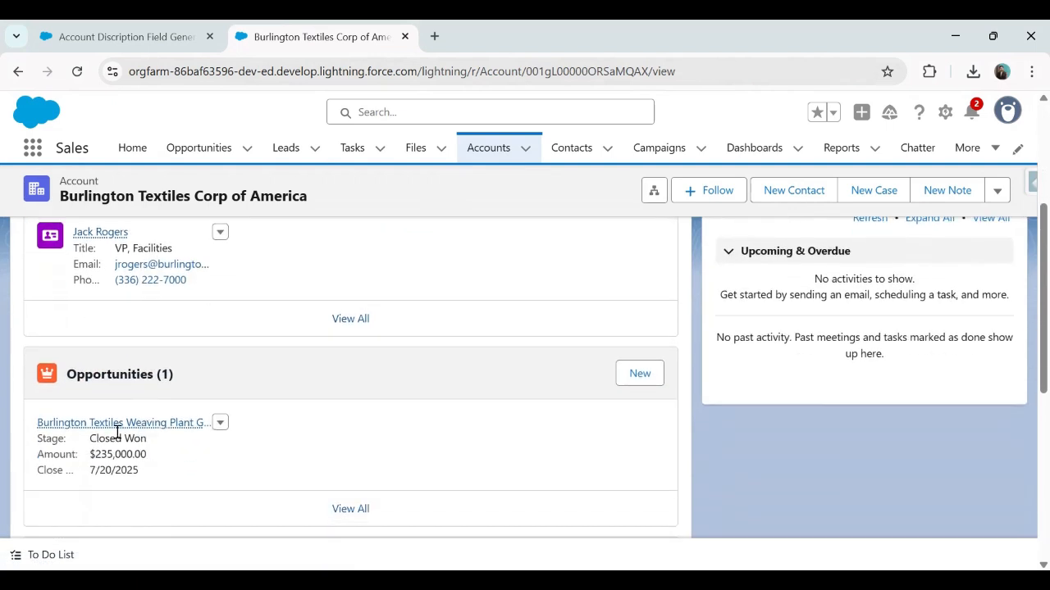
Step: Return to the prompt template and expand the Prompt pane, collapsing the resolved prompt and generated response
mouse_move(41, 422)
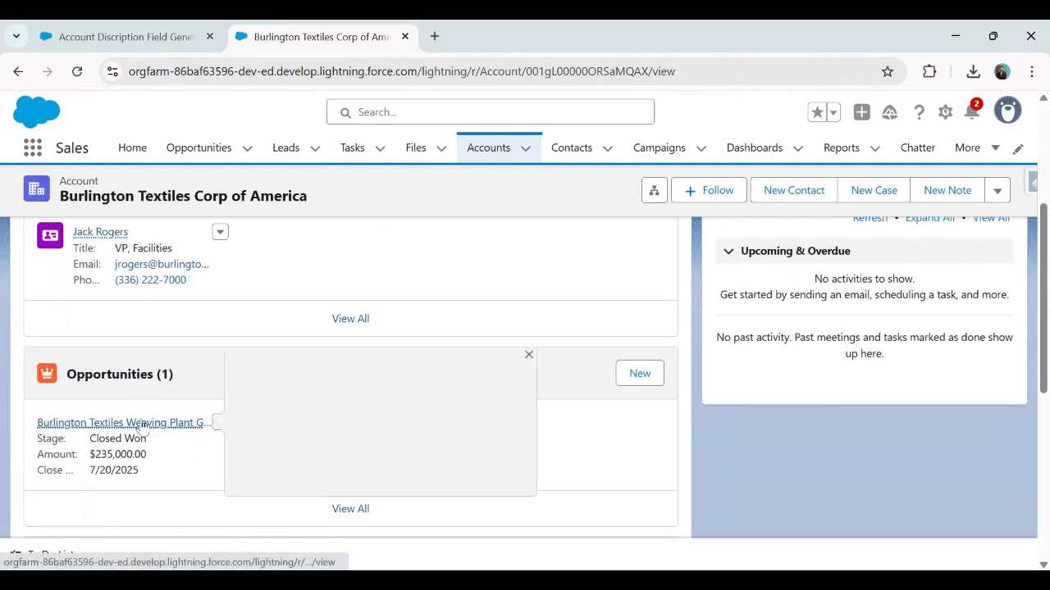
click(131, 33)
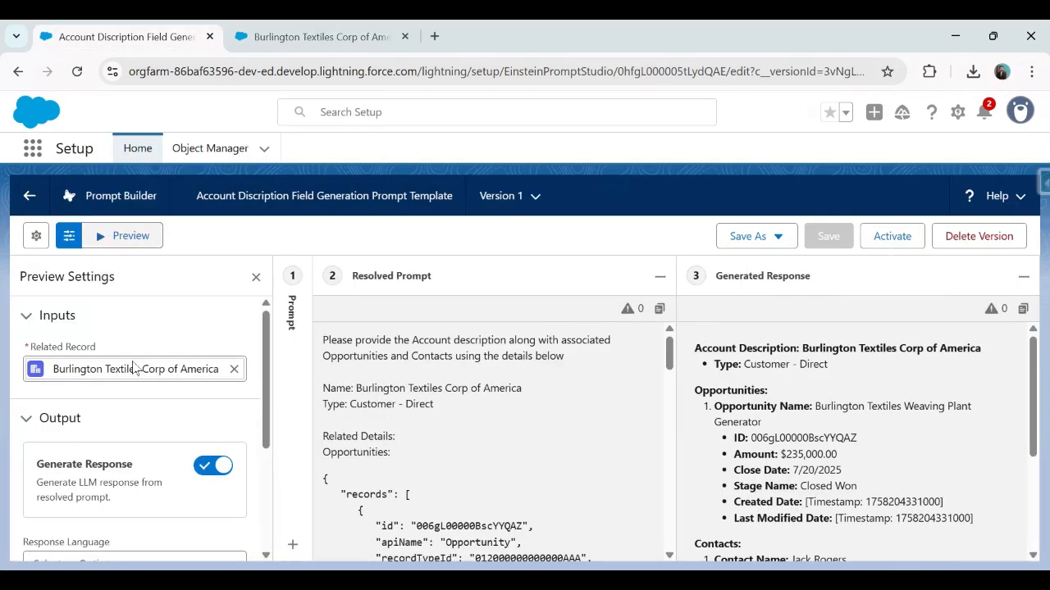
click(292, 279)
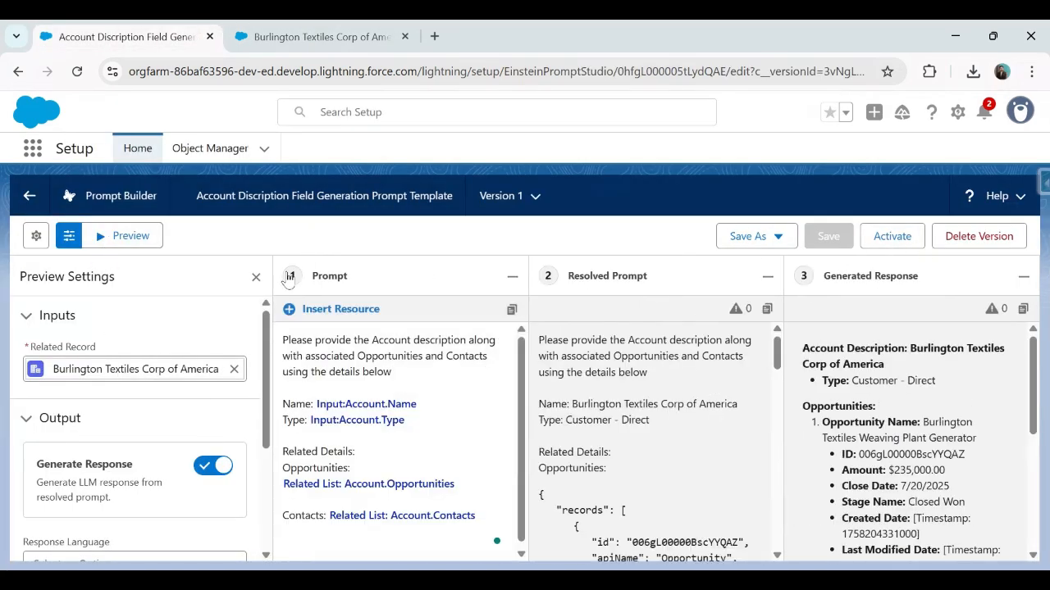
click(768, 277)
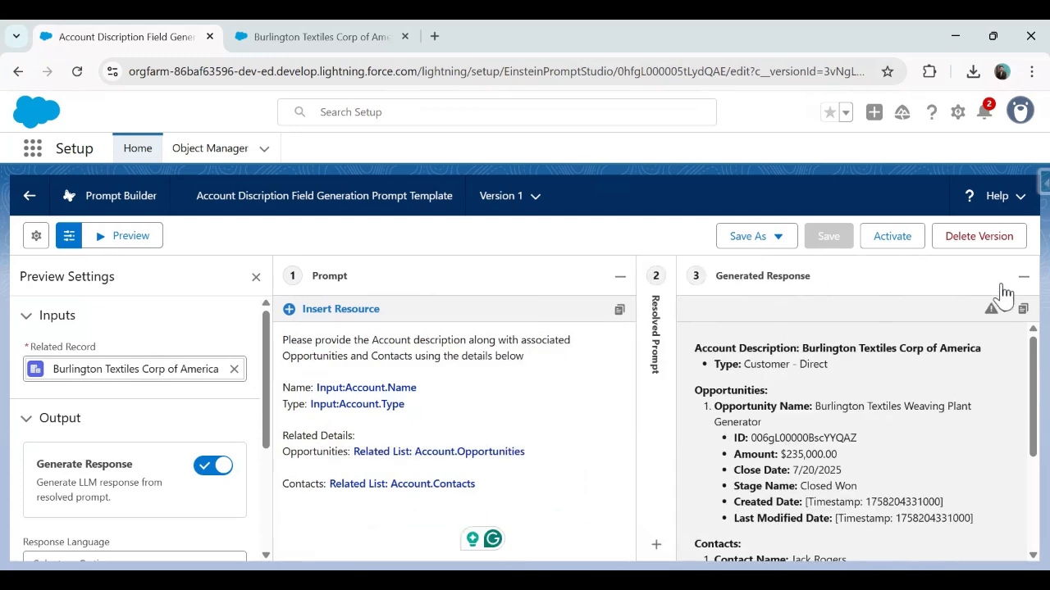
click(1021, 281)
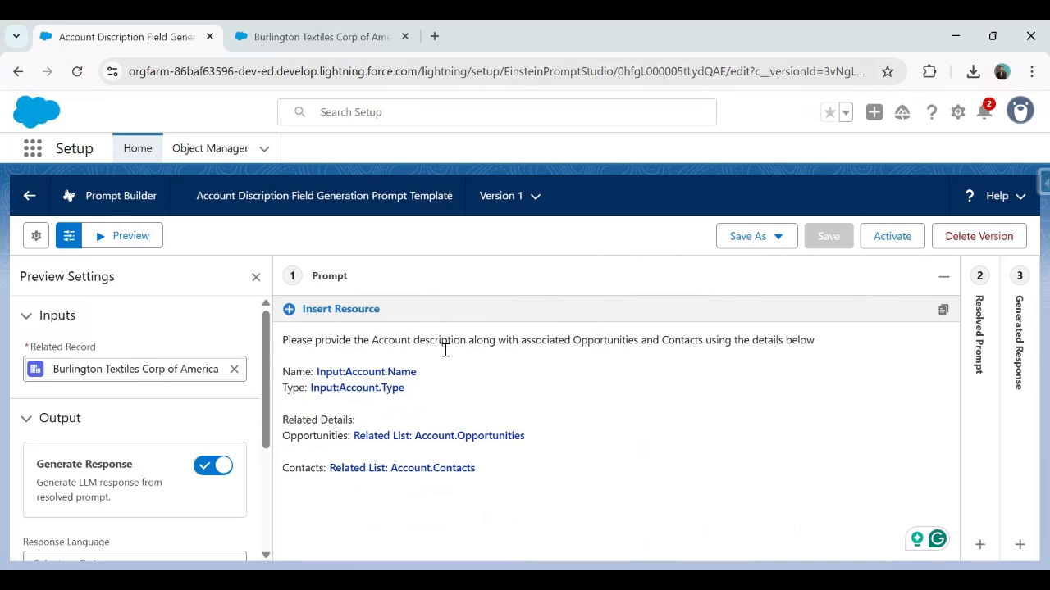
Step: Extend the prompt's opening sentence to request "Opportunities Name and Stage"
click(641, 340)
key(BackSpace)
text(Opportunities N)
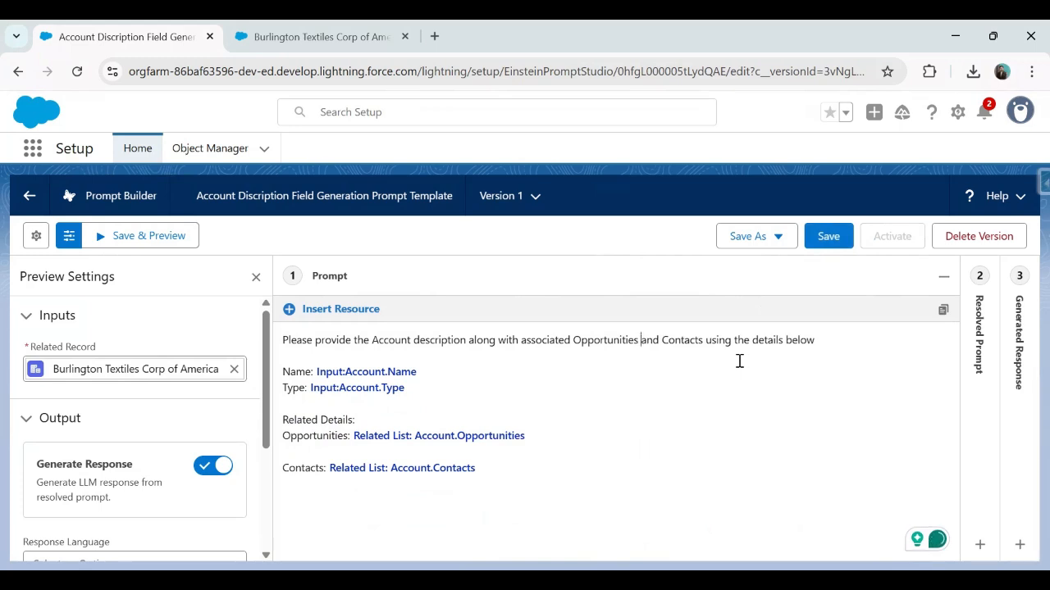
text(ame and )
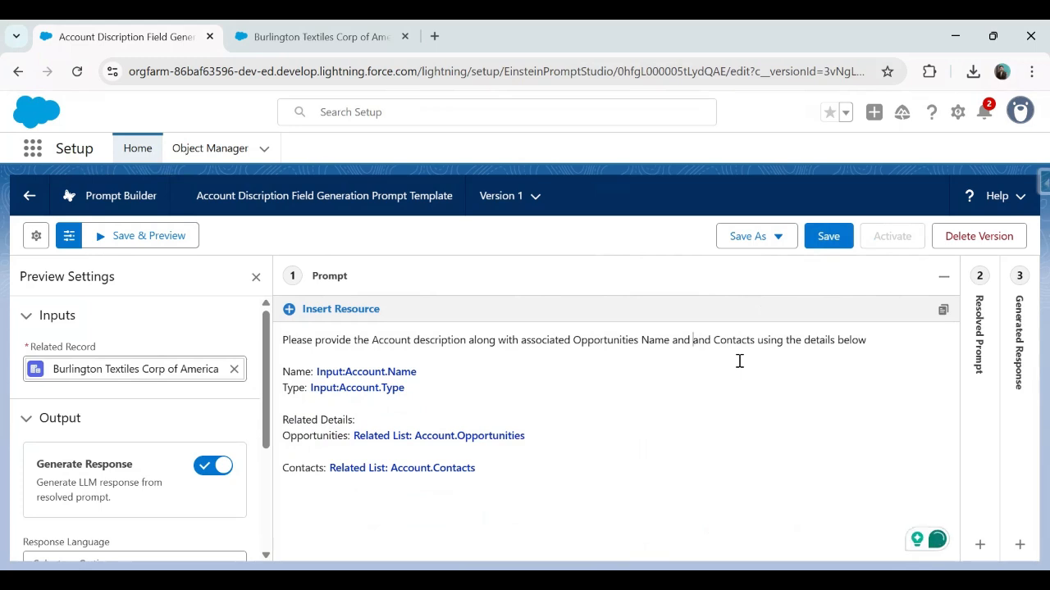
text(Stage)
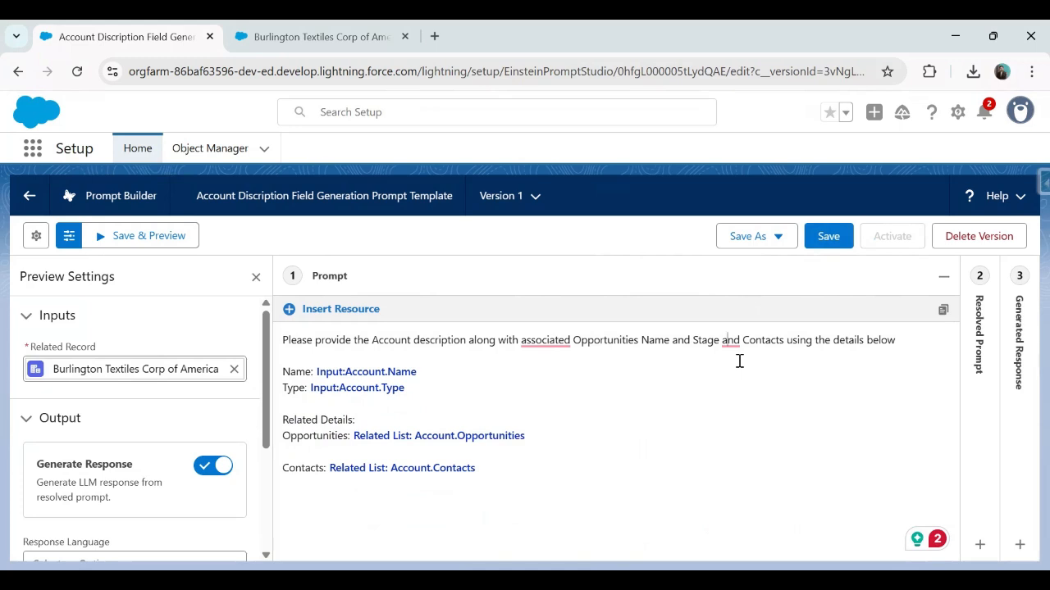
text(First Nam)
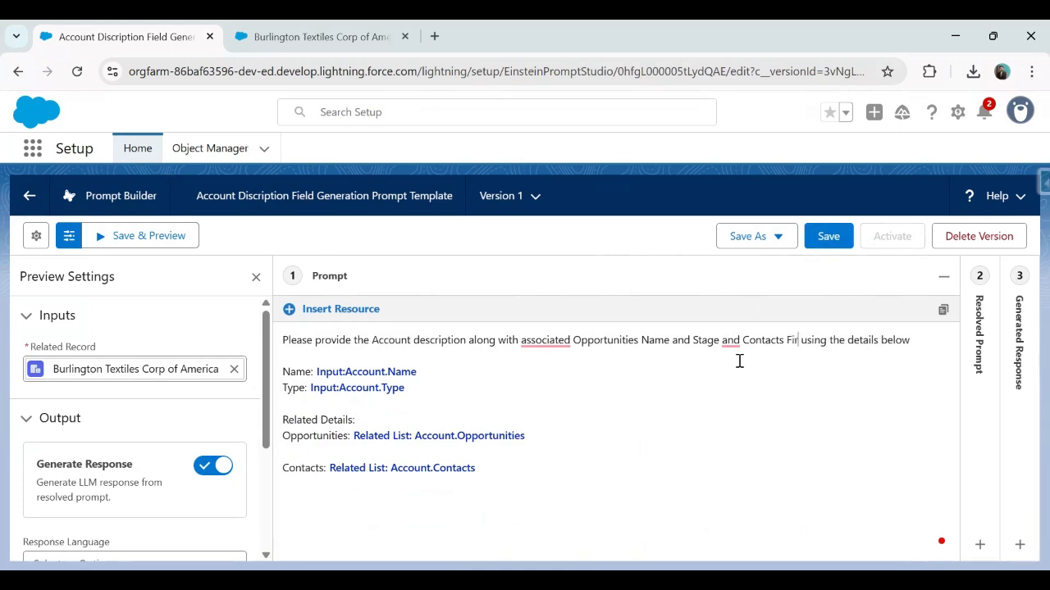
text(e and Las)
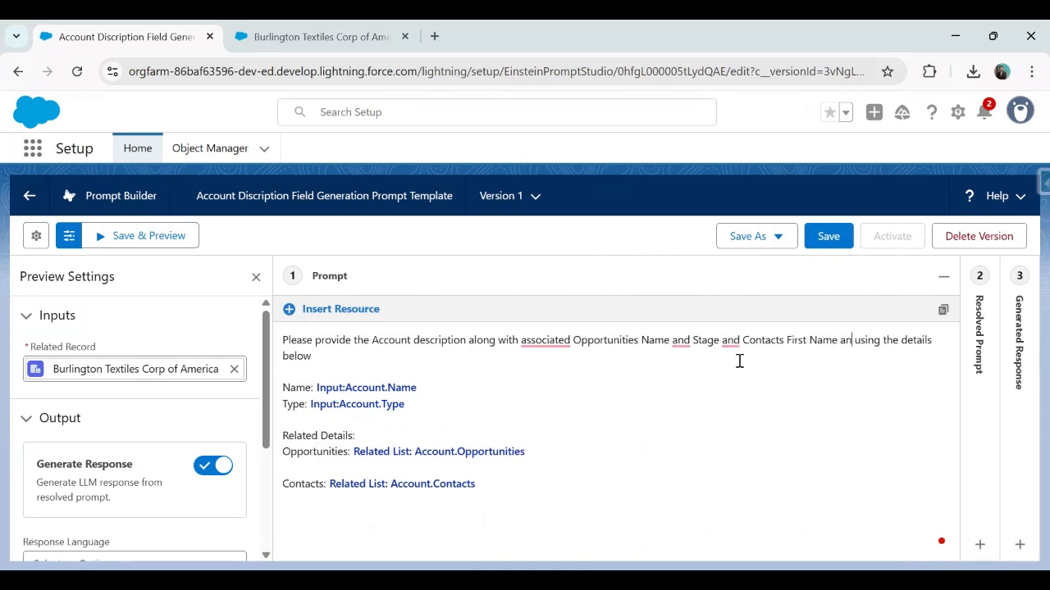
text(t Name)
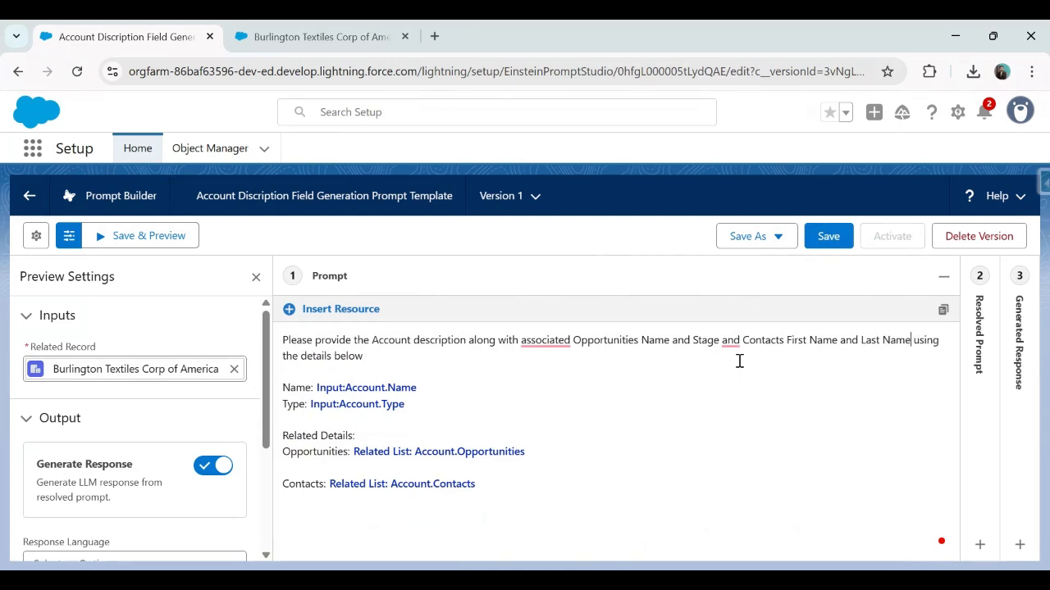
key(BackSpace)
key(BackSpace)
key(BackSpace)
key(BackSpace)
key(BackSpace)
key(BackSpace)
key(BackSpace)
key(BackSpace)
key(BackSpace)
key(BackSpace)
key(BackSpace)
key(BackSpace)
key(BackSpace)
key(BackSpace)
key(BackSpace)
key(BackSpace)
key(BackSpace)
key(BackSpace)
key(BackSpace)
key(BackSpace)
key(BackSpace)
key(BackSpace)
key(BackSpace)
key(BackSpace)
Step: Add "Name" after "Contacts" in the prompt's opening sentence and save the template
text(Name)
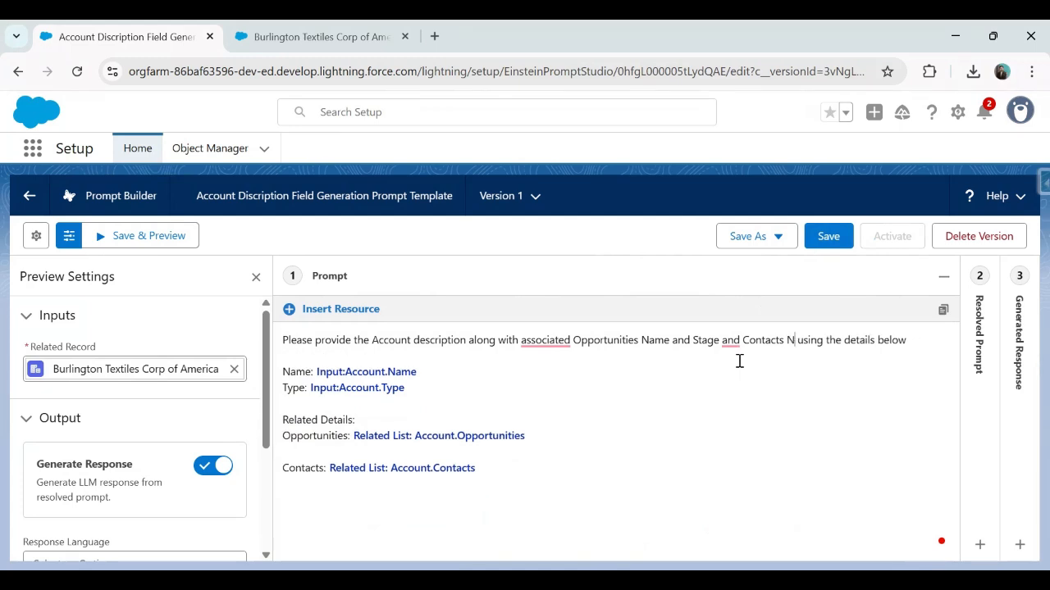
click(828, 235)
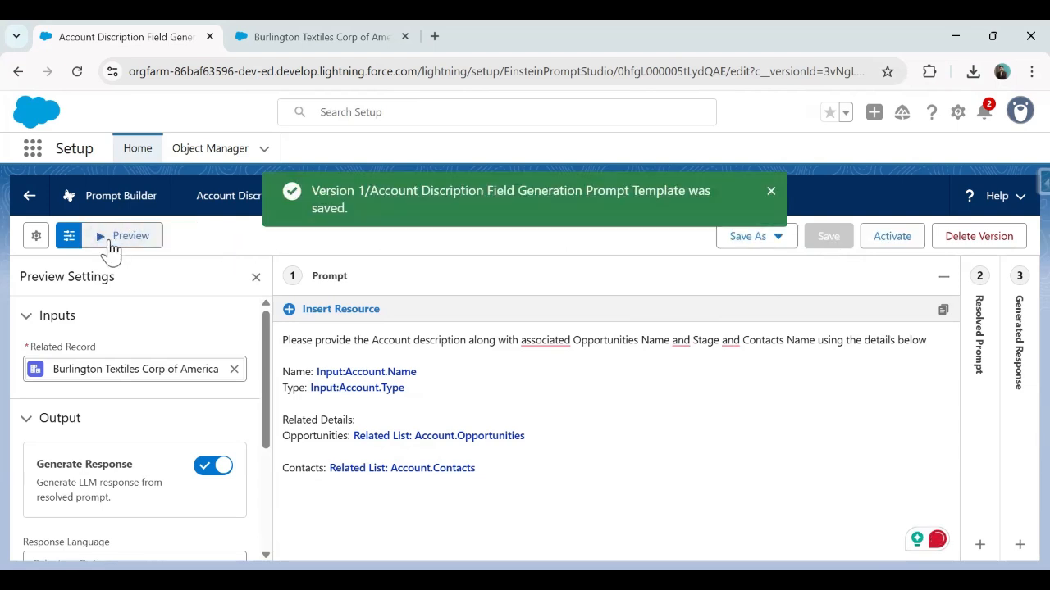
Step: Preview the template and check which opportunity and contact details the generated response includes
click(111, 242)
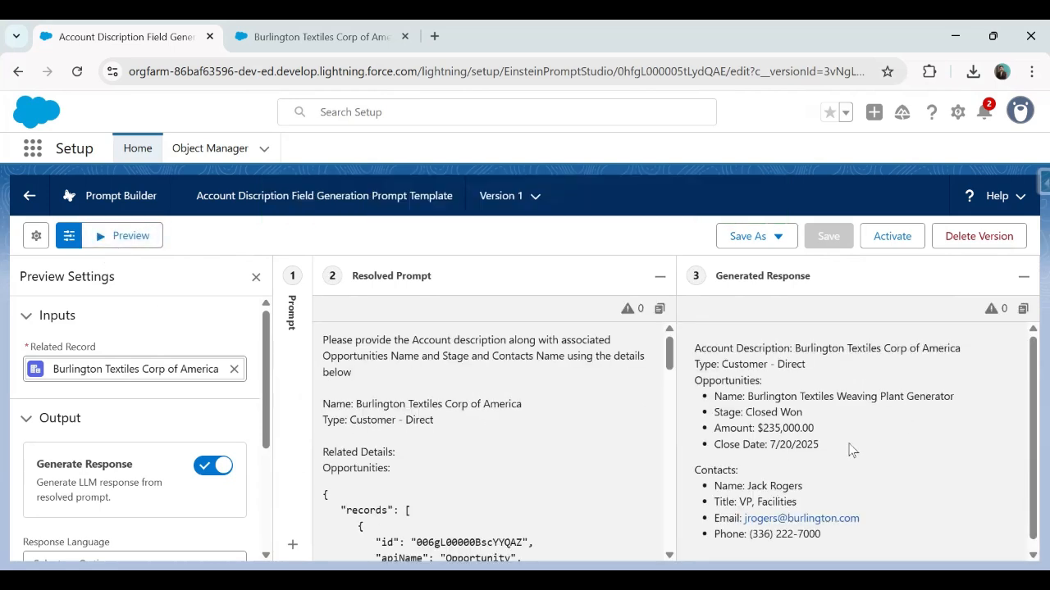
drag(744, 393, 878, 396)
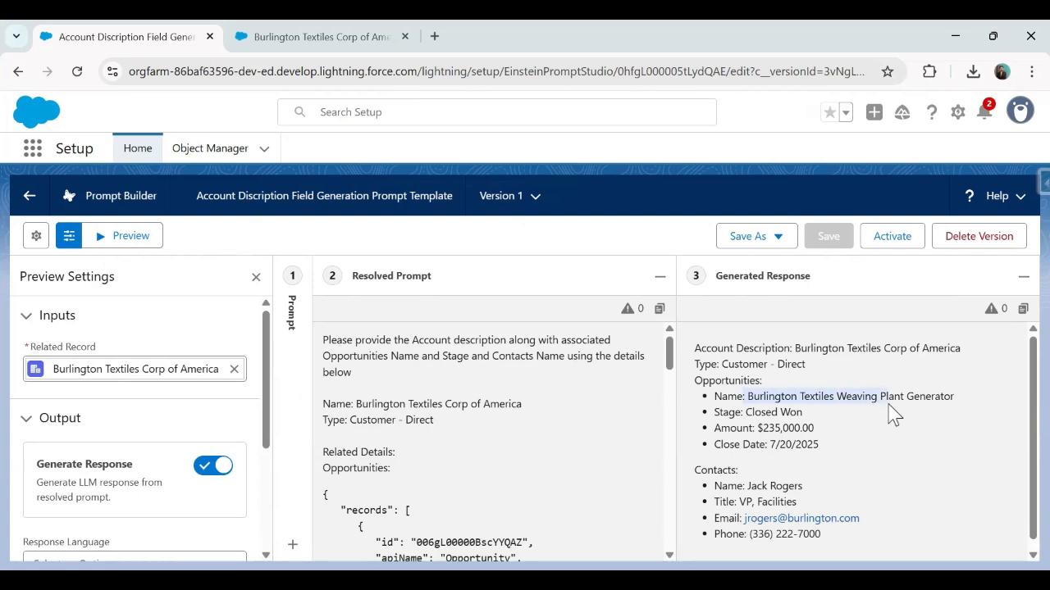
click(725, 417)
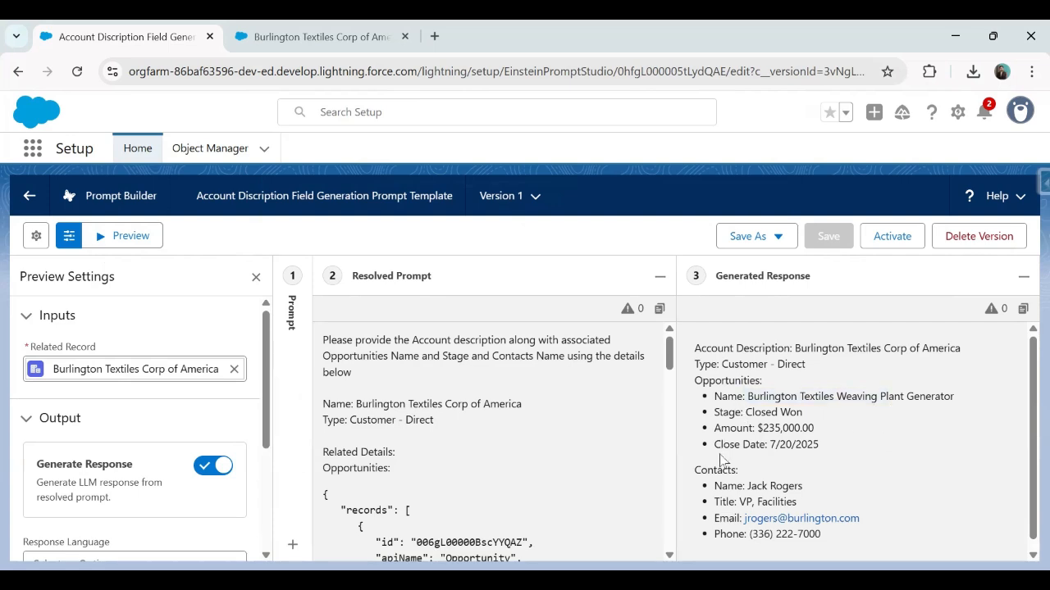
scroll(727, 471, down, 1)
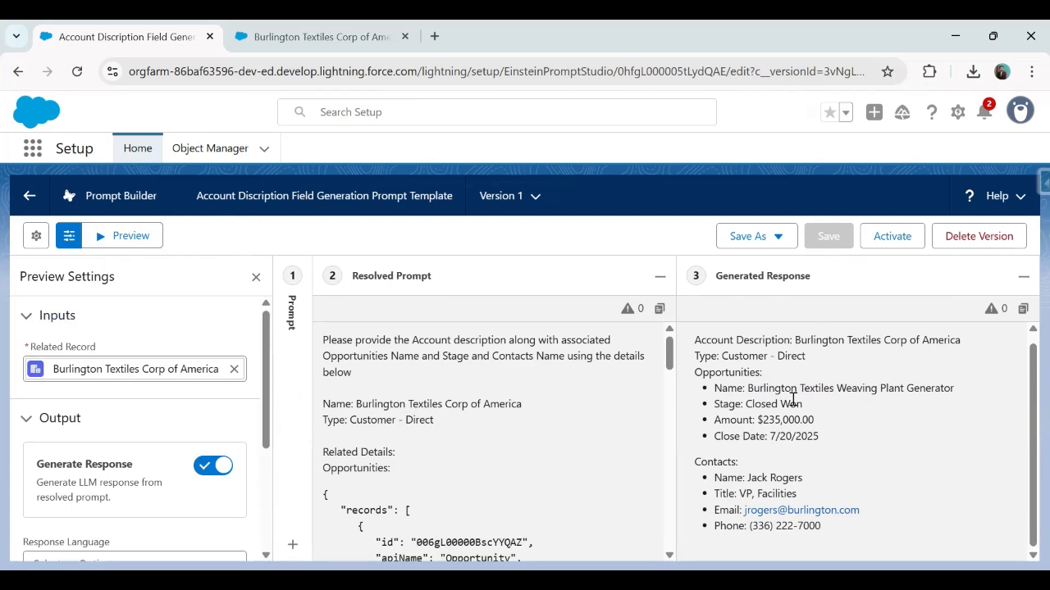
Step: Replace the opening wording before "using the details below" with "Generates a clear Account summary with related Opportunities (Name & Stage) and Contacts (Name)"
click(296, 295)
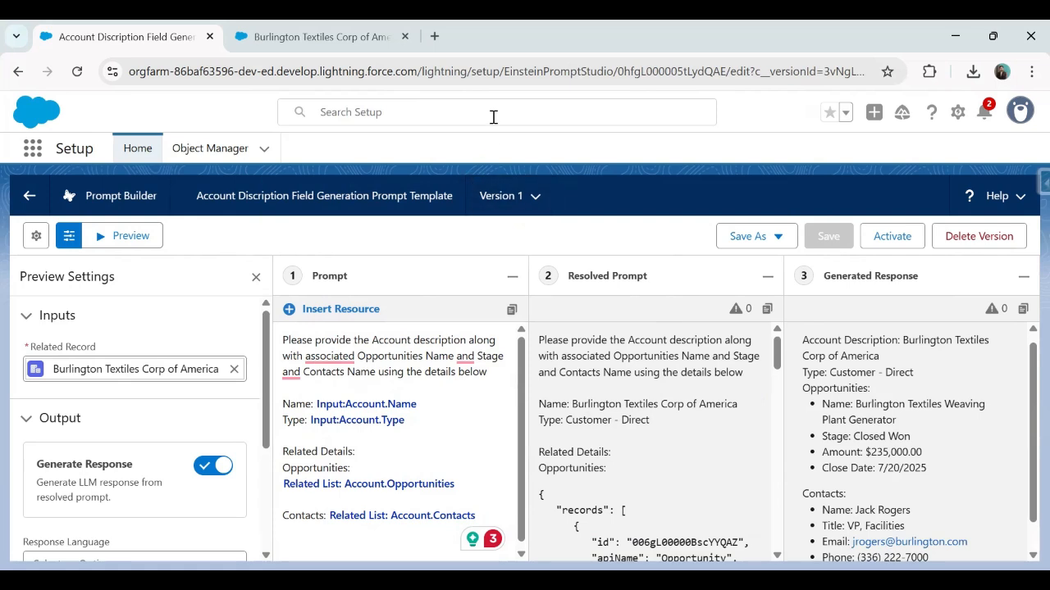
key(ctrl+l)
click(613, 187)
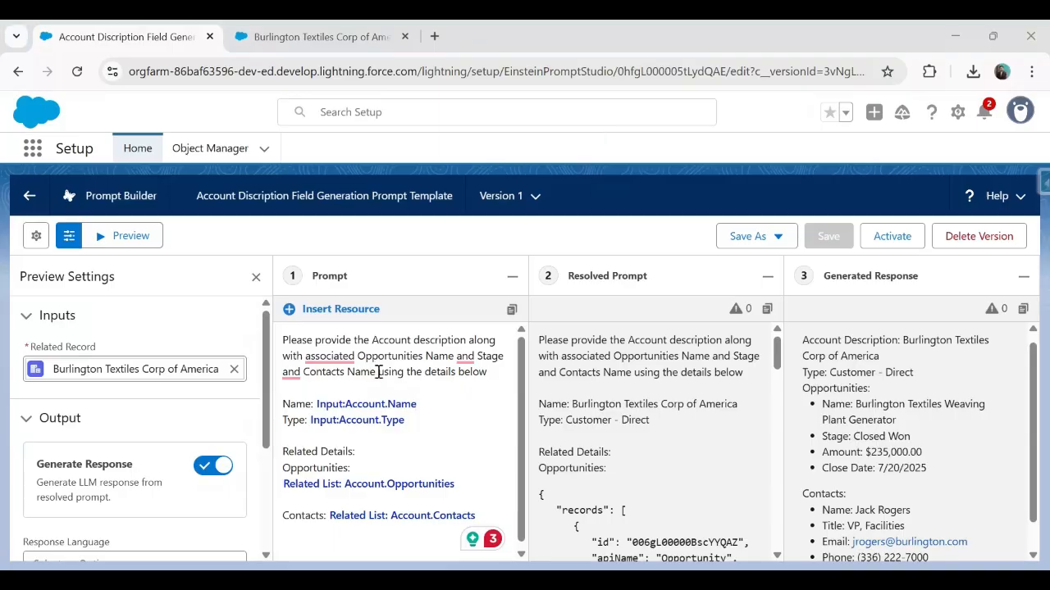
drag(378, 373, 282, 339)
text(Generates a clear Account summary with related Opportunities (Name & Stage) and Contacts (Name).)
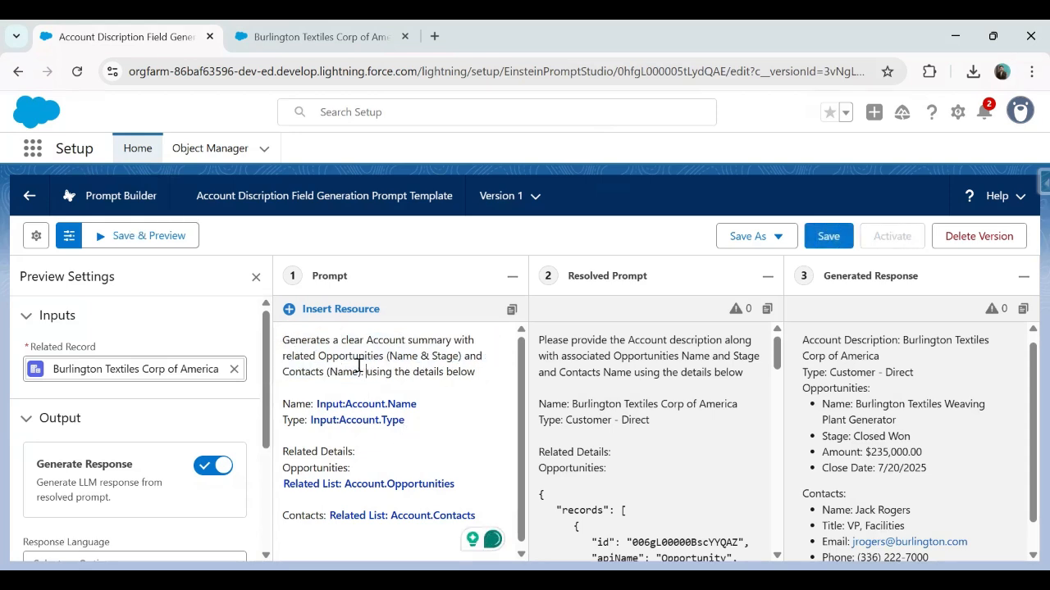
text(.)
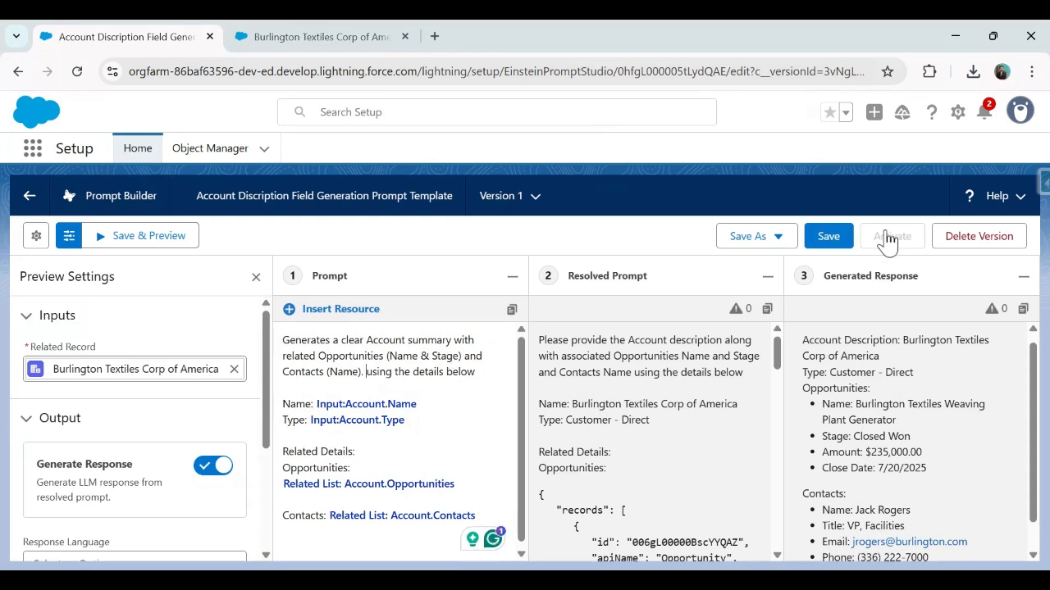
key(BackSpace)
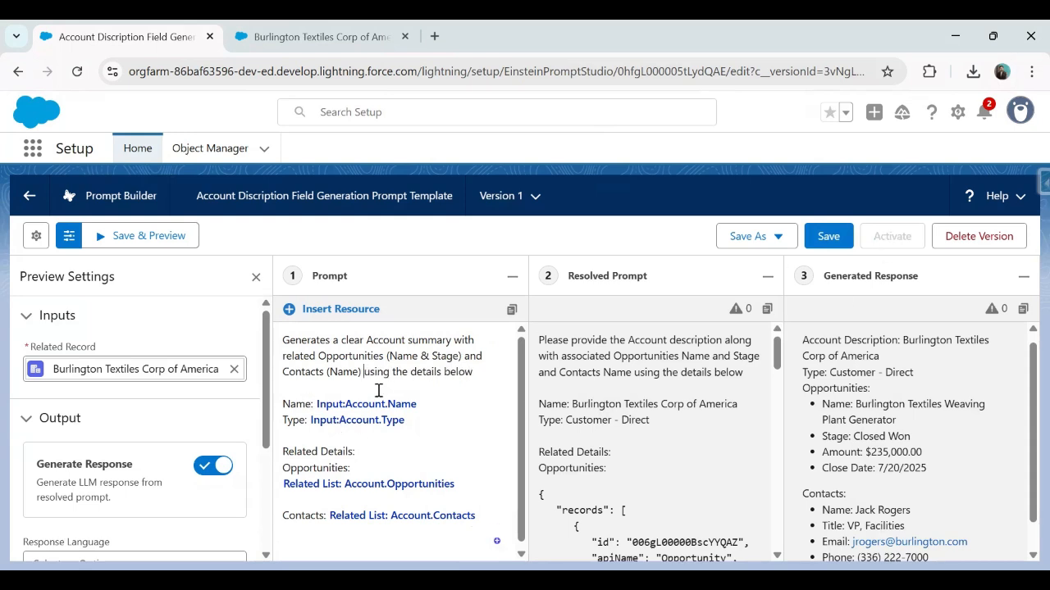
Step: Save the reworded template and preview its full generated response for Burlington Textiles Corp of America
click(819, 239)
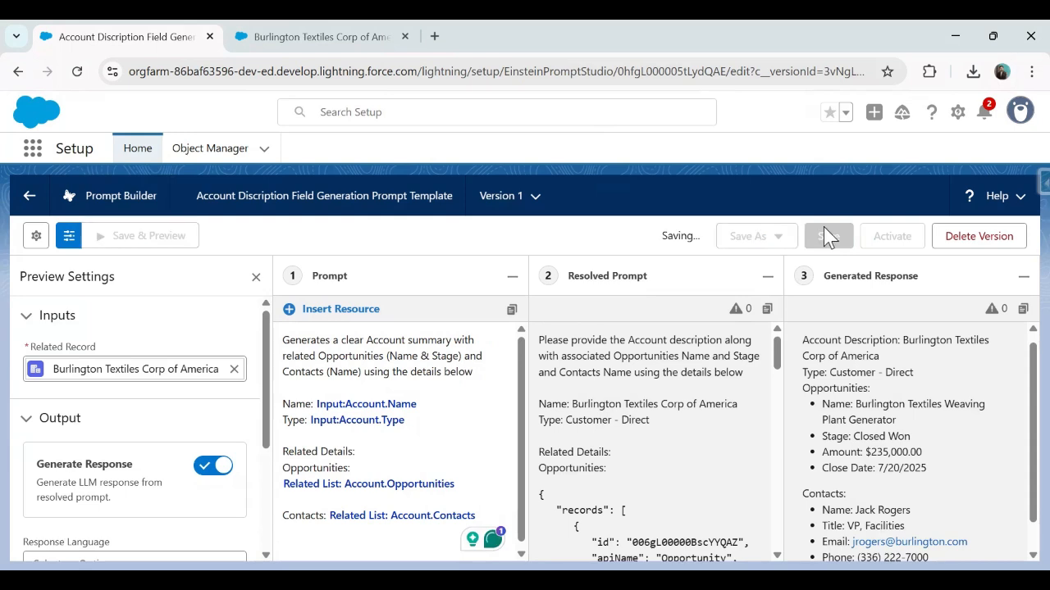
click(121, 240)
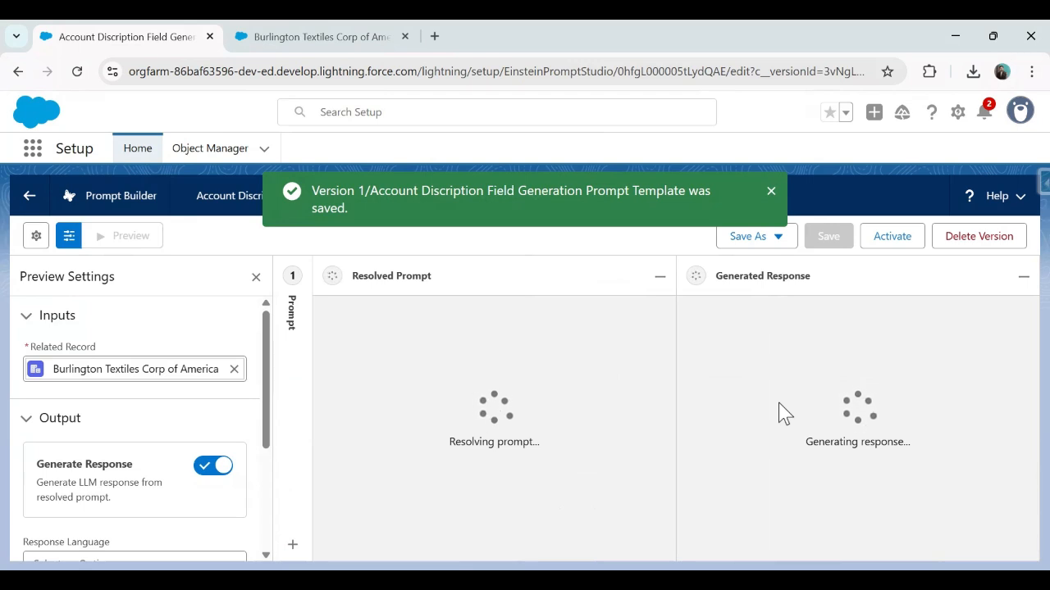
scroll(783, 414, down, 2)
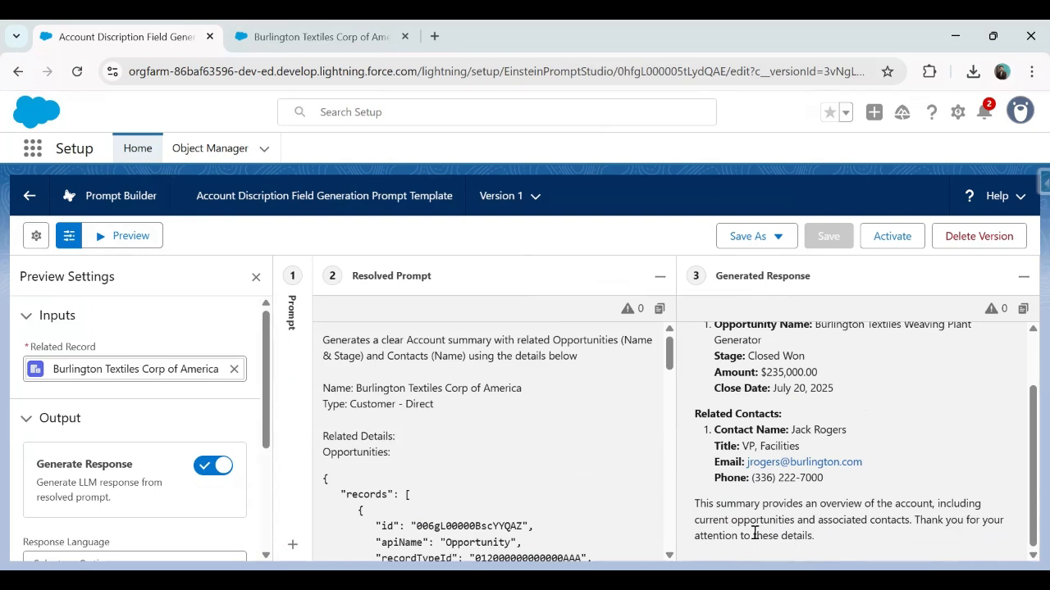
scroll(754, 532, up, 3)
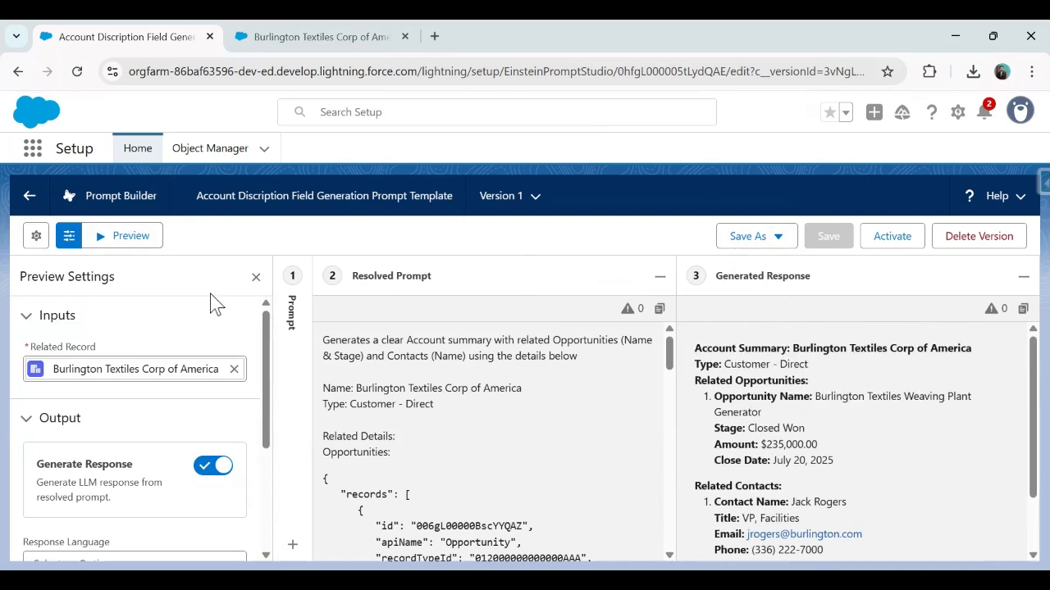
Step: Activate Version 1 of the Account Discription Field Generation Prompt Template
click(259, 36)
click(61, 33)
click(890, 240)
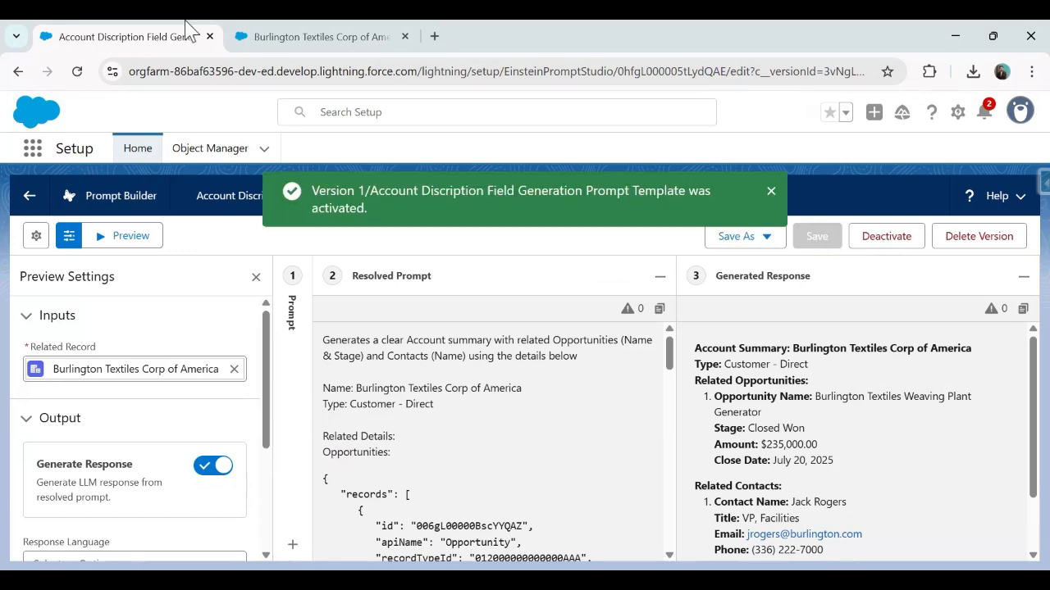
Step: Open the Burlington Textiles Corp of America account record and edit its record page in Lightning App Builder
click(297, 33)
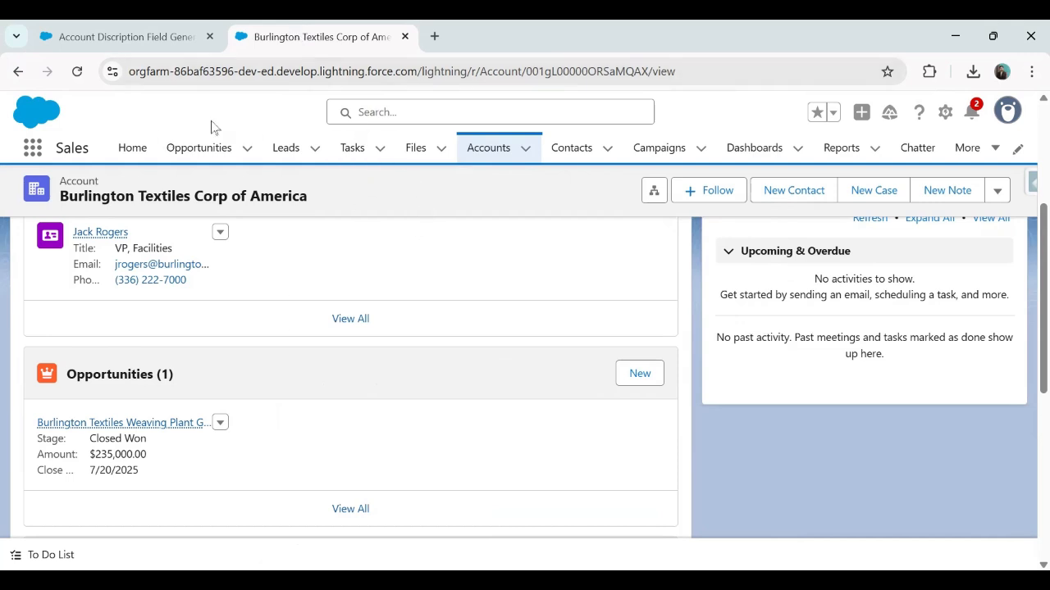
click(491, 154)
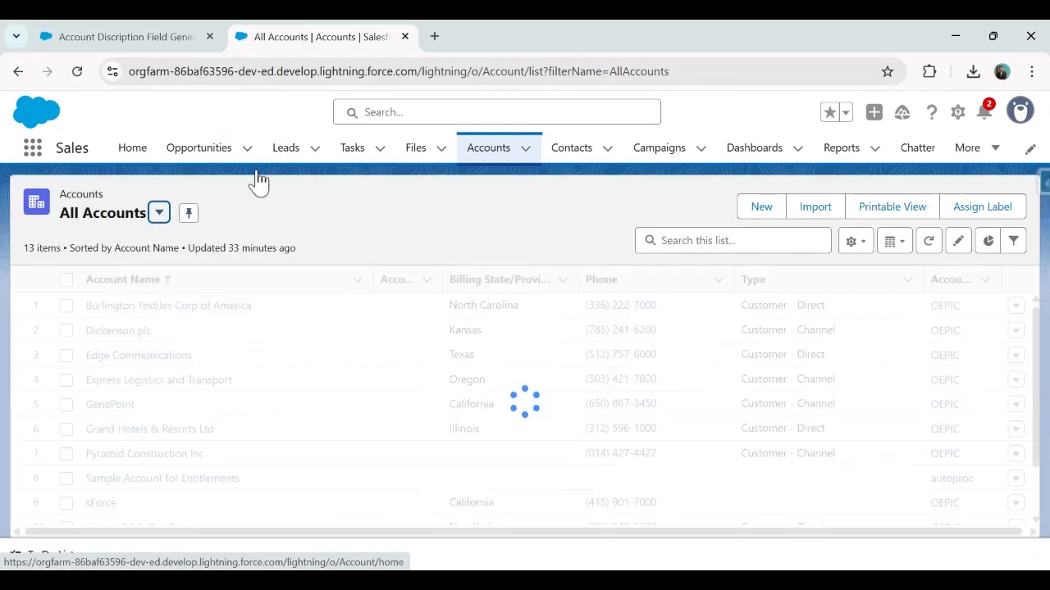
click(114, 307)
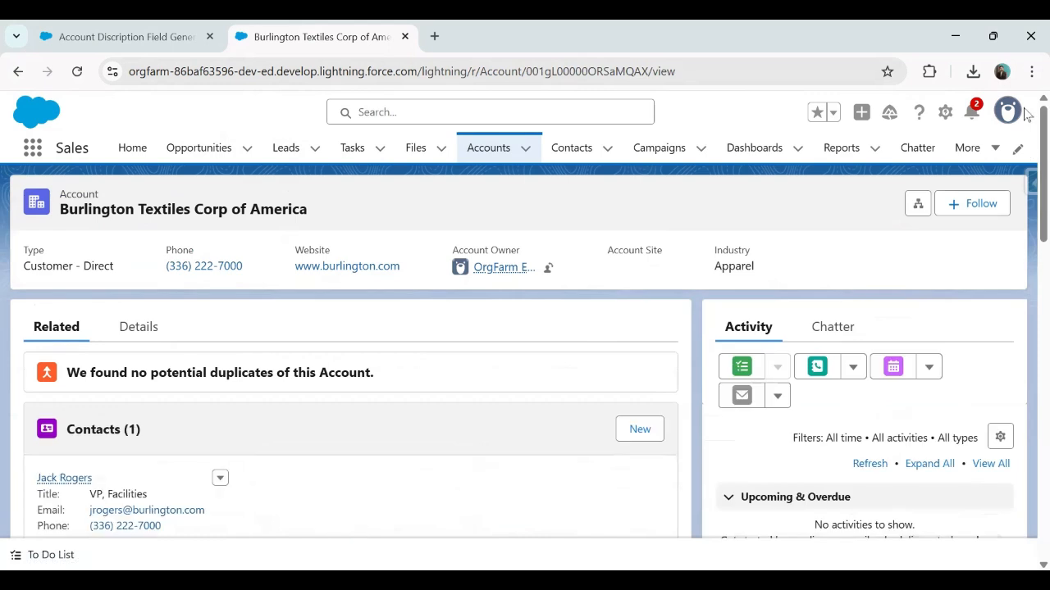
click(945, 113)
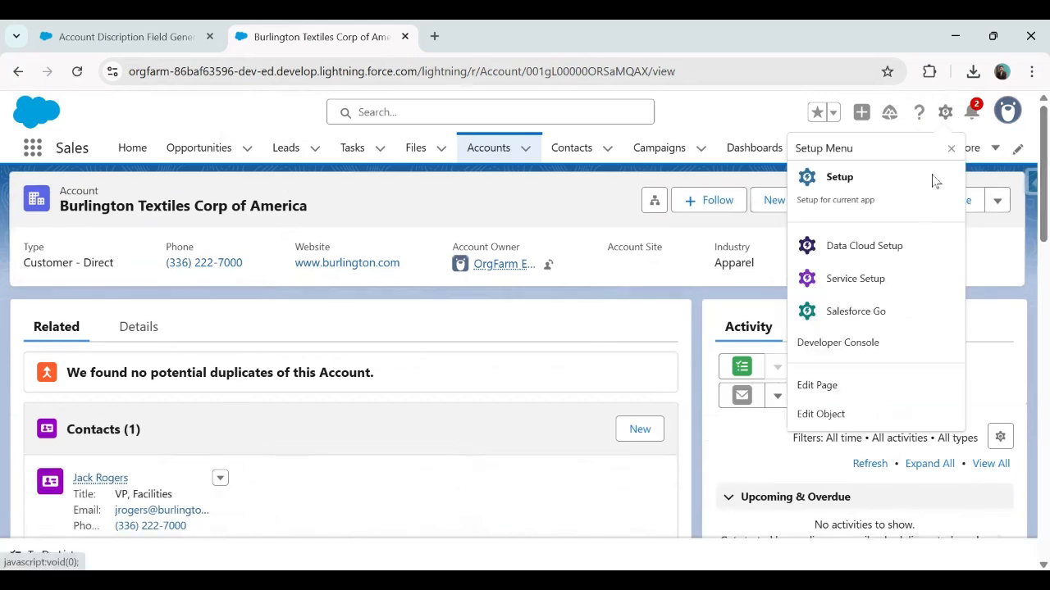
click(842, 395)
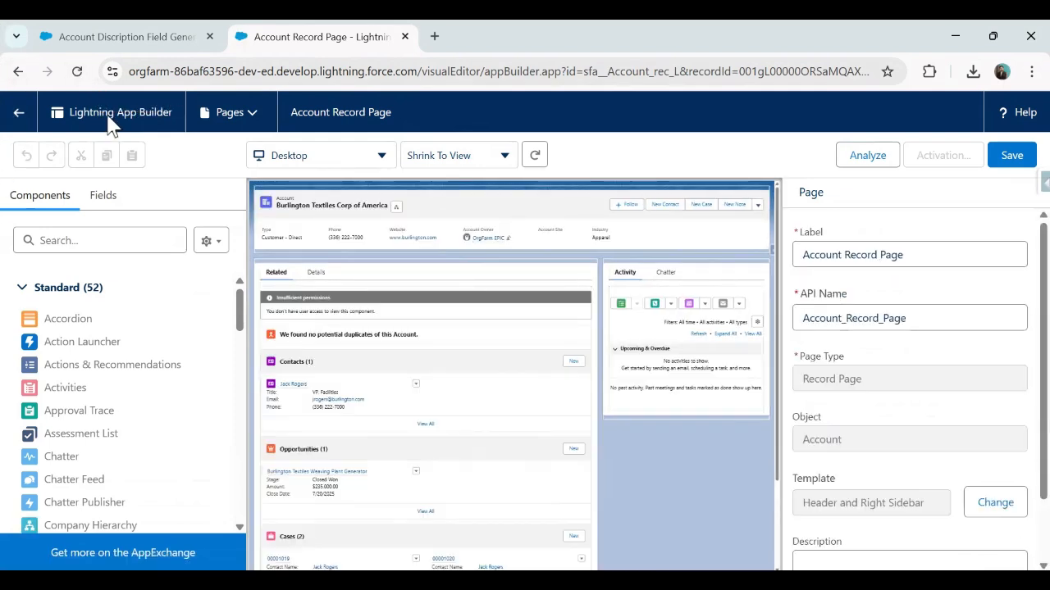
Step: Display the Details tab of the Tabs component on the Account Record Page canvas
click(554, 279)
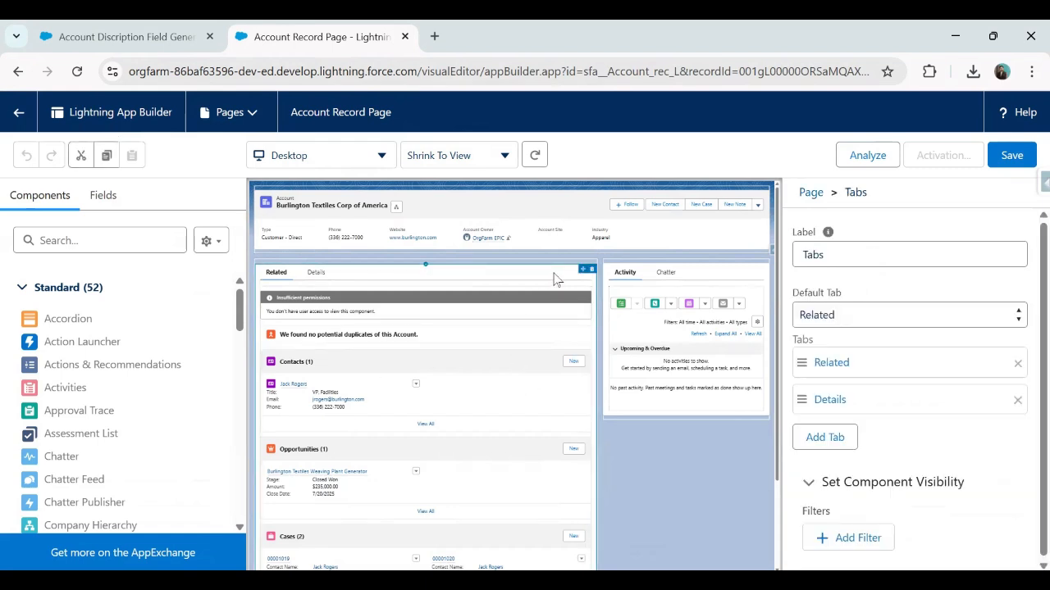
click(631, 260)
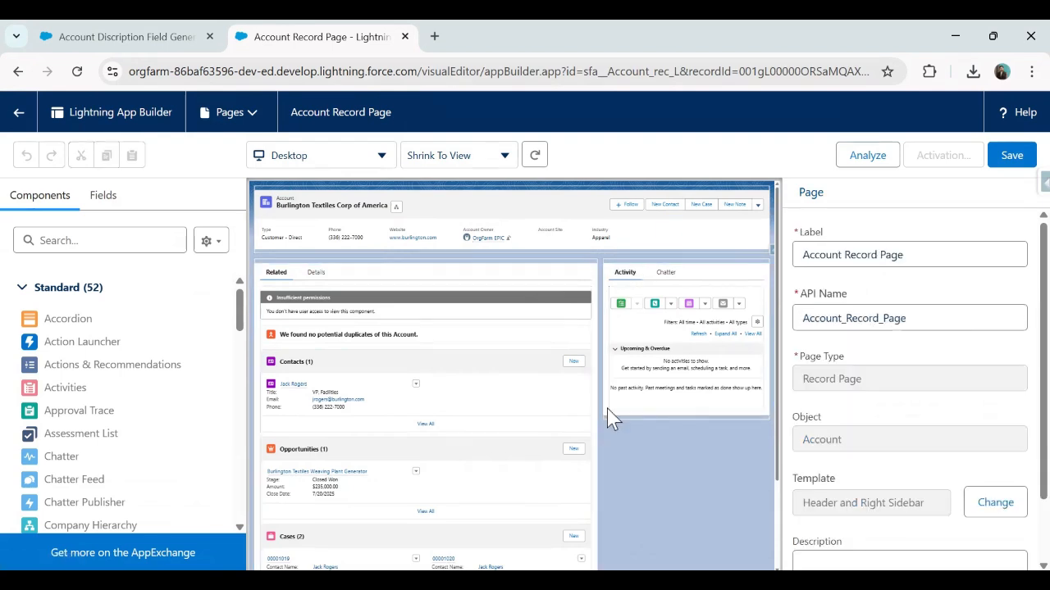
click(316, 273)
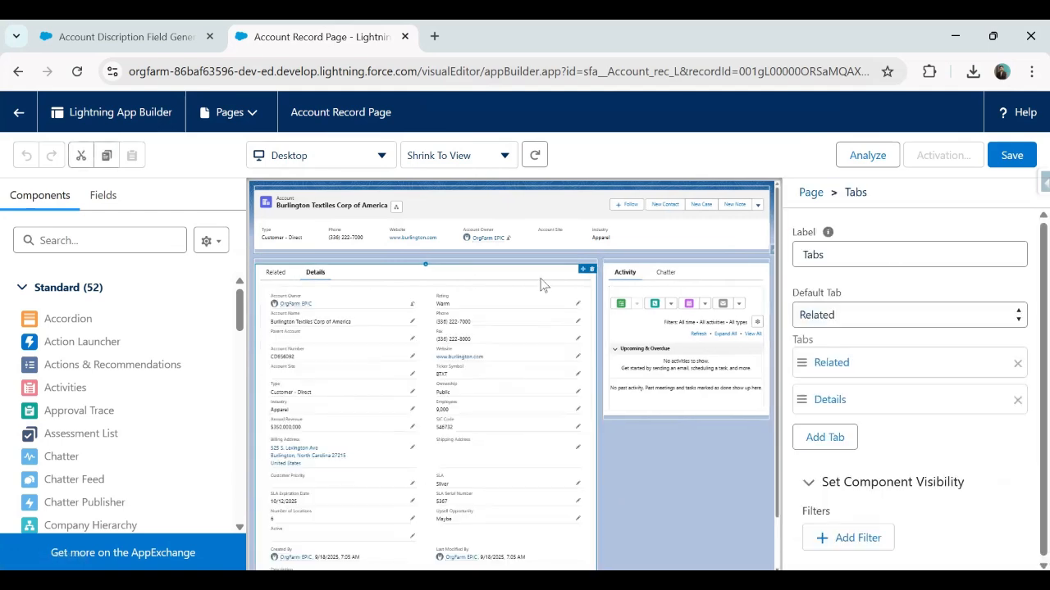
Step: Upgrade the Record Detail component to Dynamic Forms with Account Layout as the source, skipping the introduction step next time
click(520, 302)
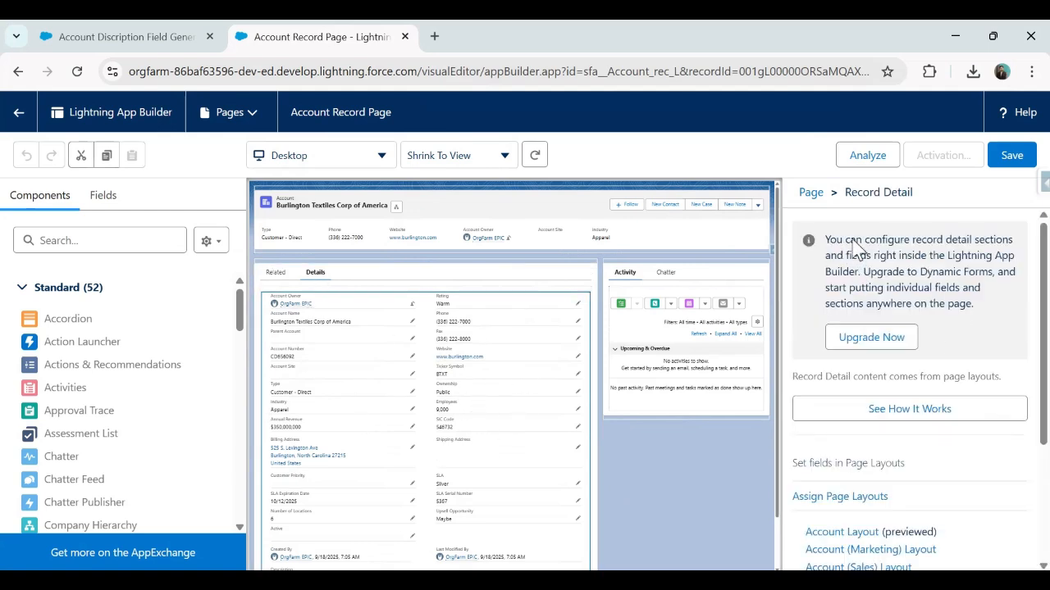
click(865, 343)
scroll(483, 343, down, 2)
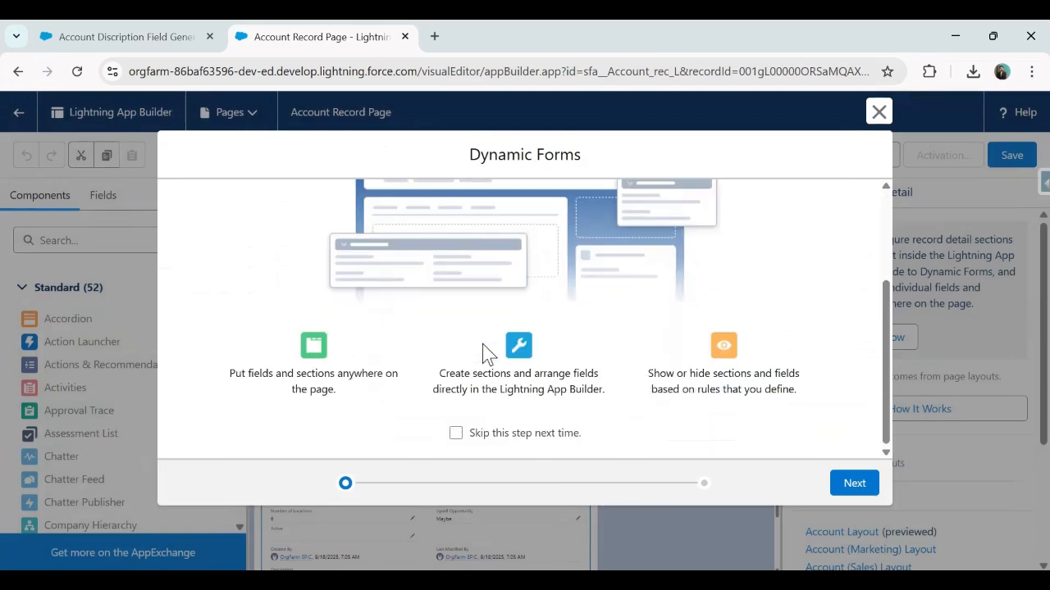
click(456, 433)
click(853, 484)
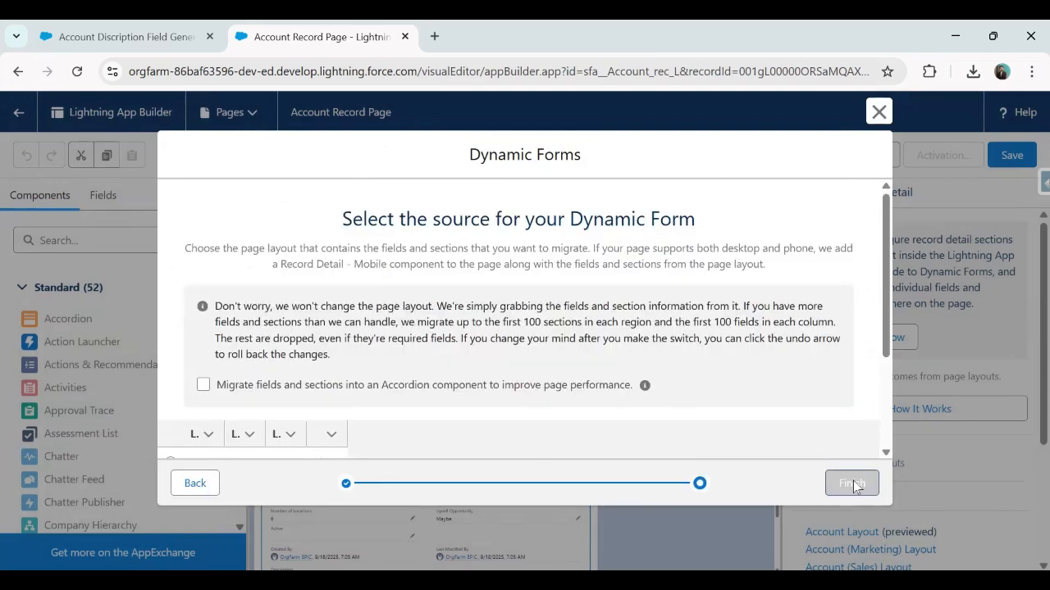
scroll(246, 373, down, 2)
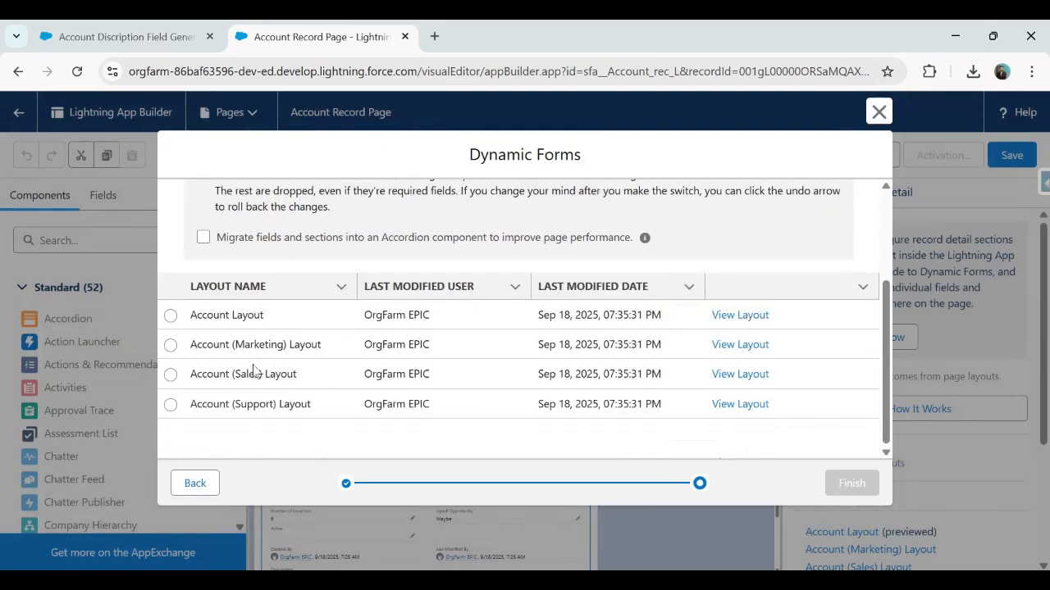
click(170, 315)
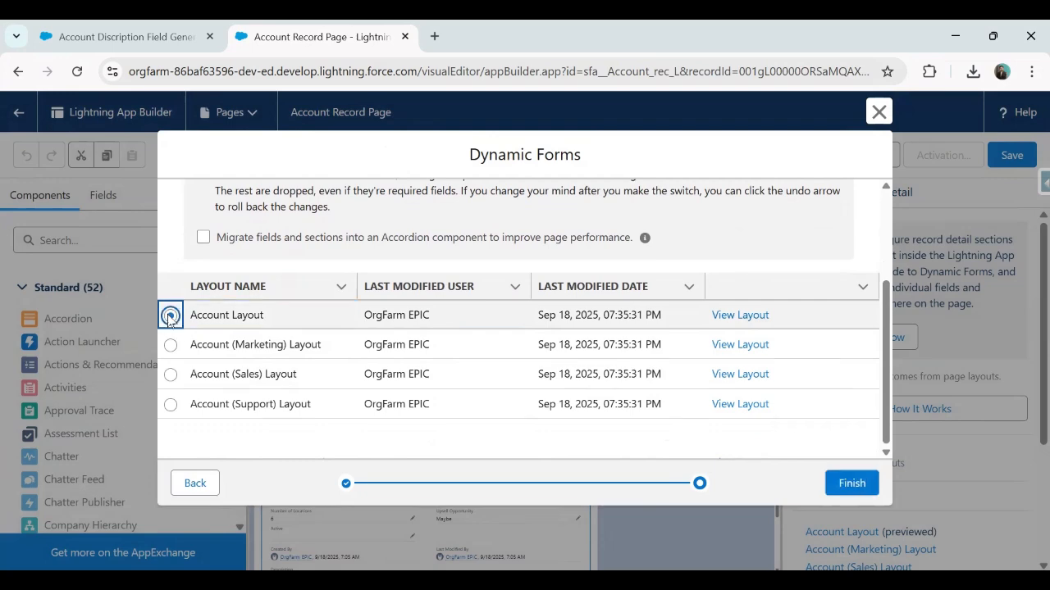
click(853, 483)
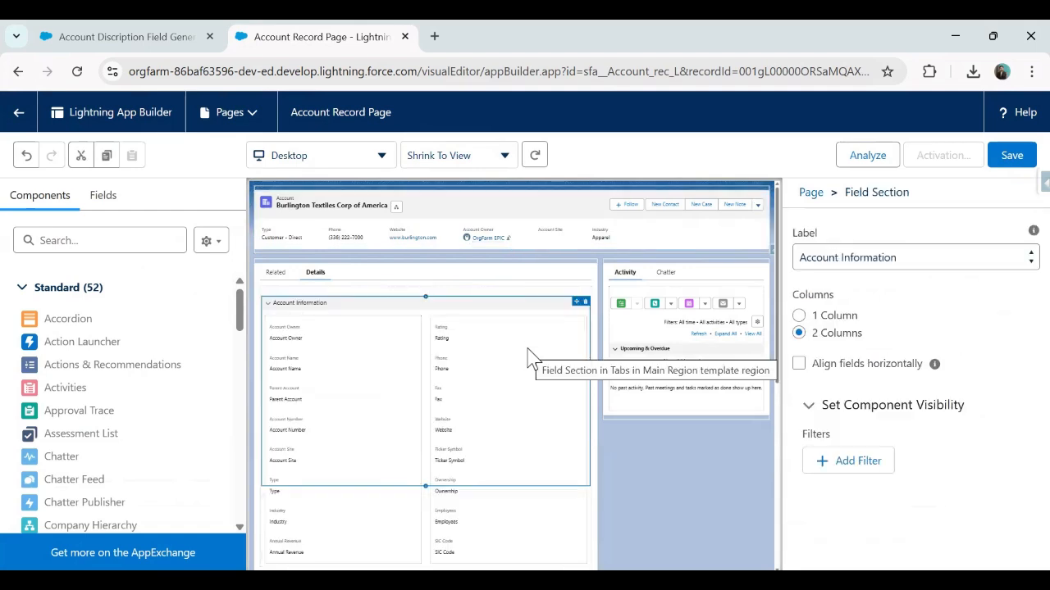
Step: Assign the Account Discription Field Generation Prompt Template to the Description field in the Description Information section
scroll(498, 440, down, 3)
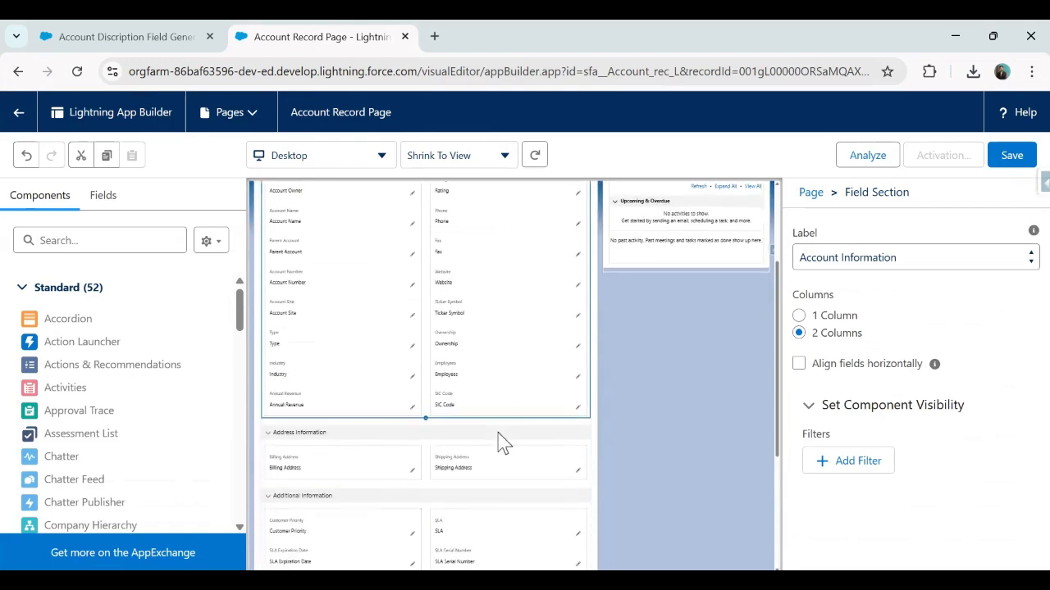
scroll(498, 440, down, 4)
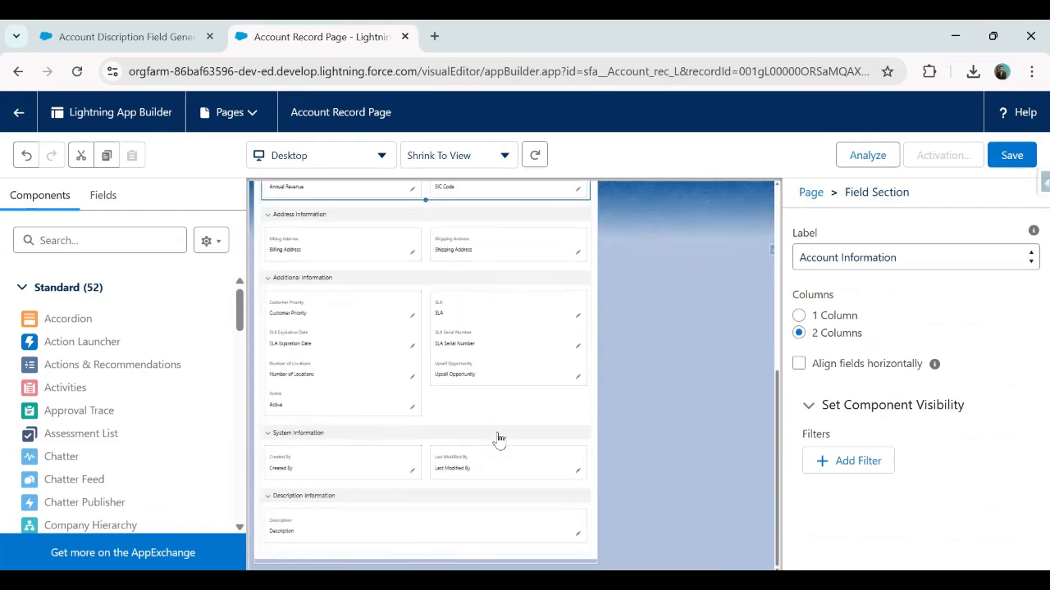
click(461, 534)
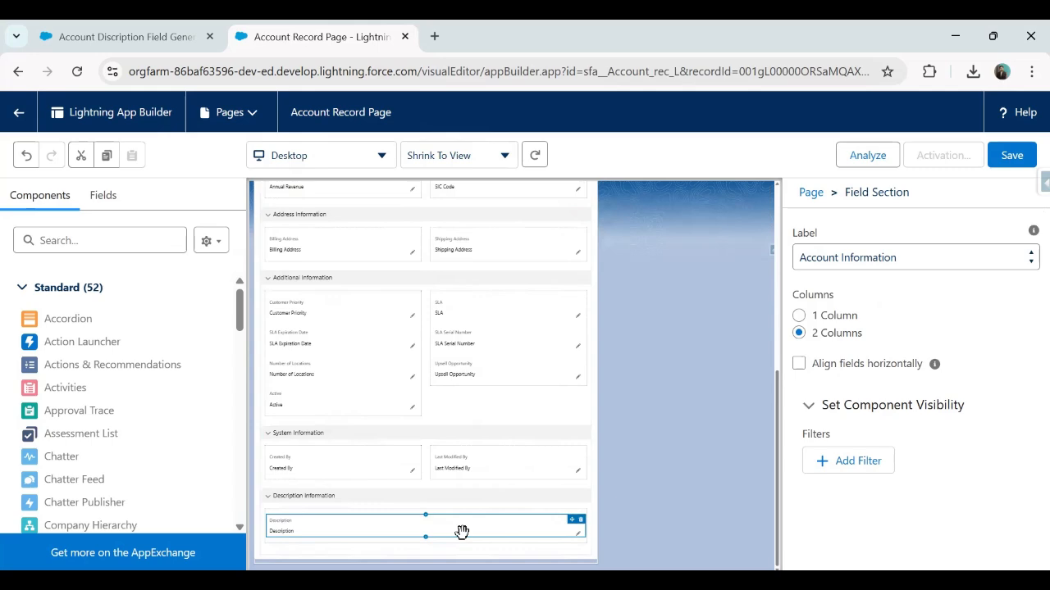
click(94, 28)
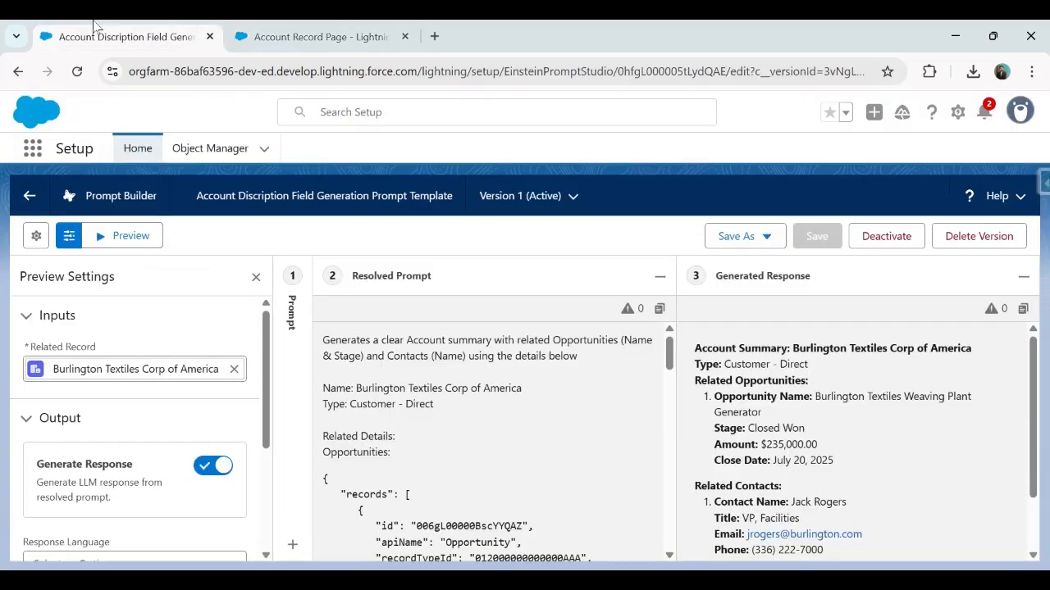
click(262, 33)
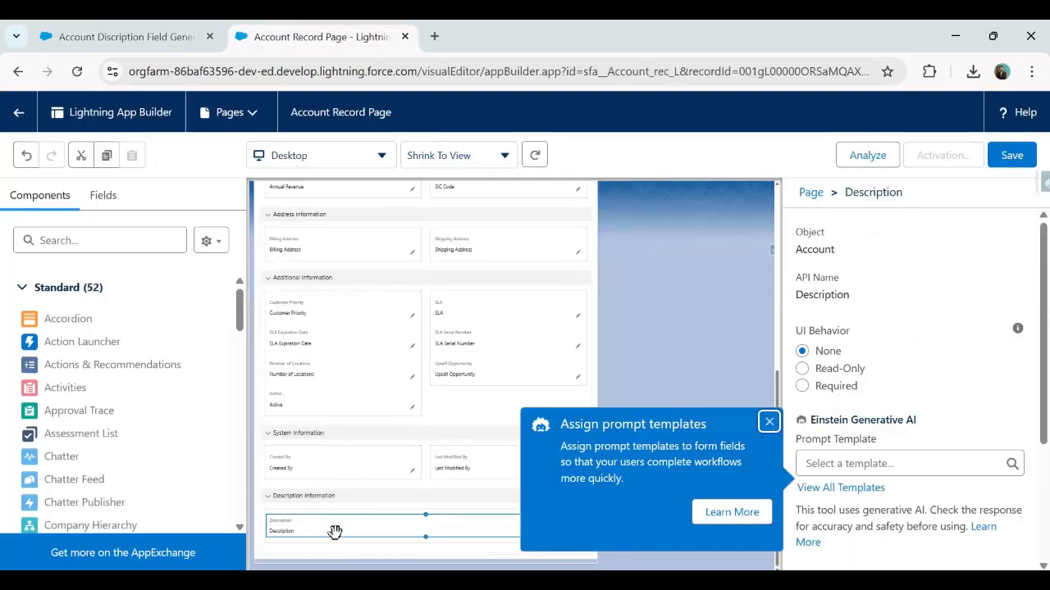
click(769, 423)
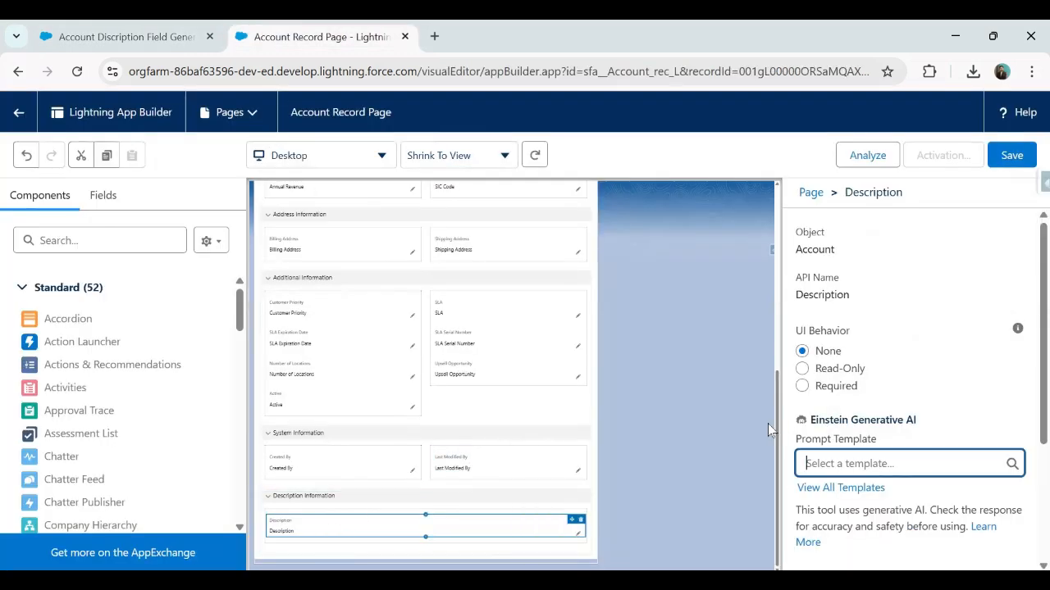
click(814, 423)
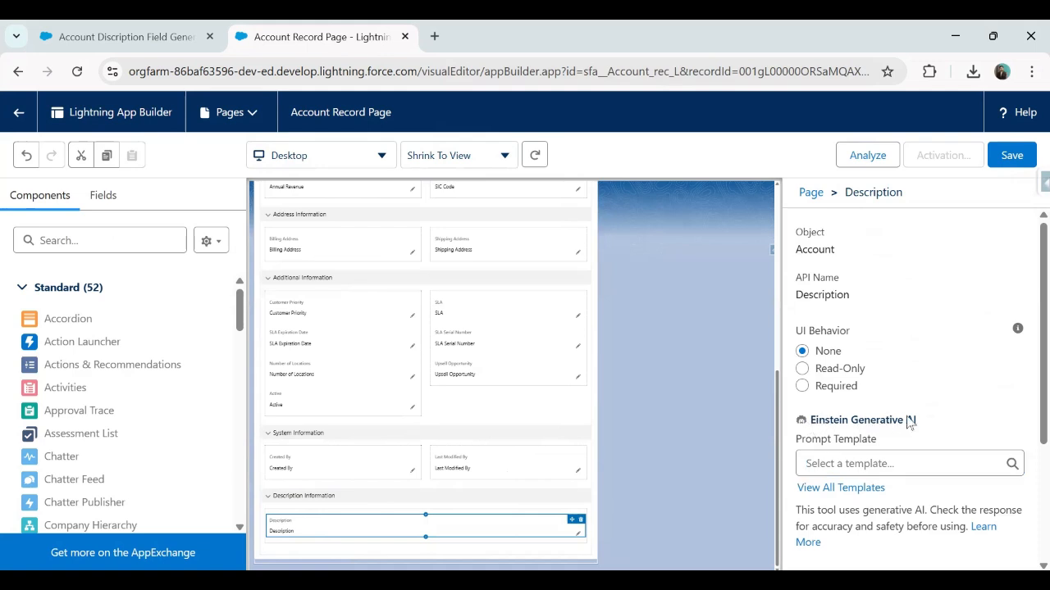
click(834, 462)
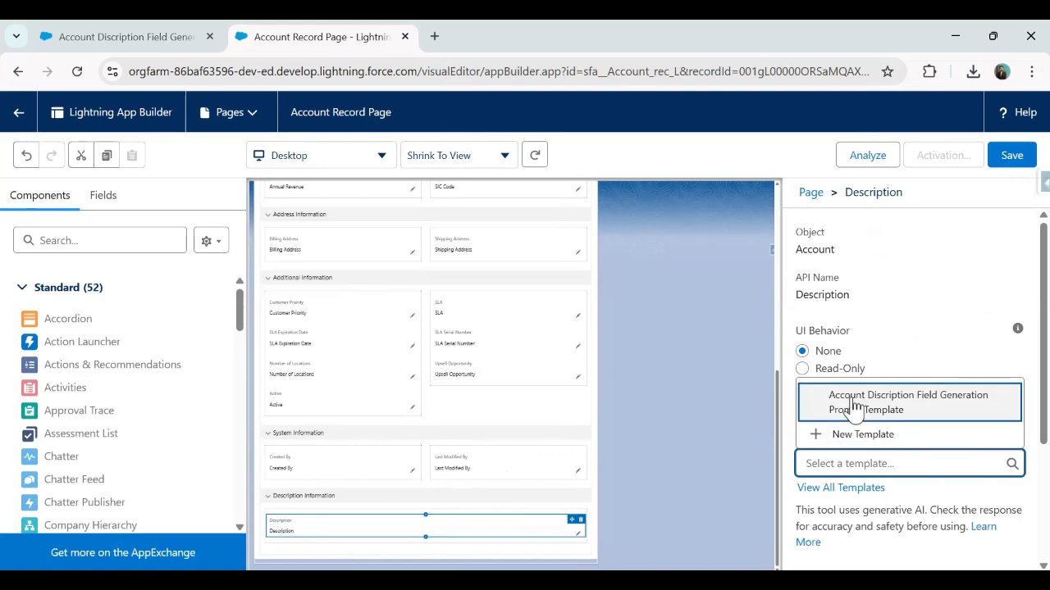
click(853, 406)
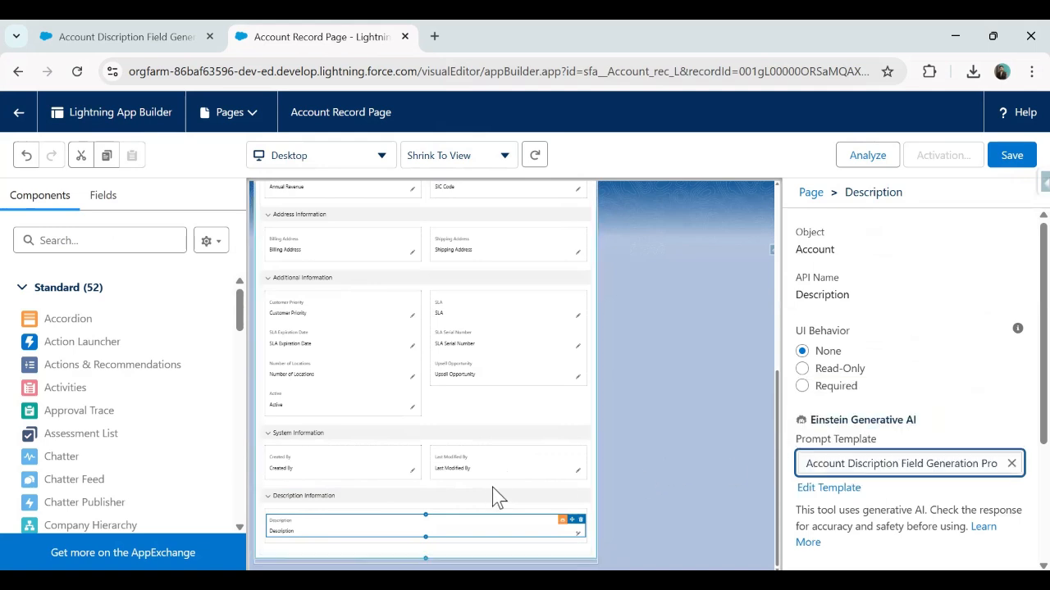
Step: Save the Account Record Page and activate it as the org default for Desktop and phone
click(1012, 157)
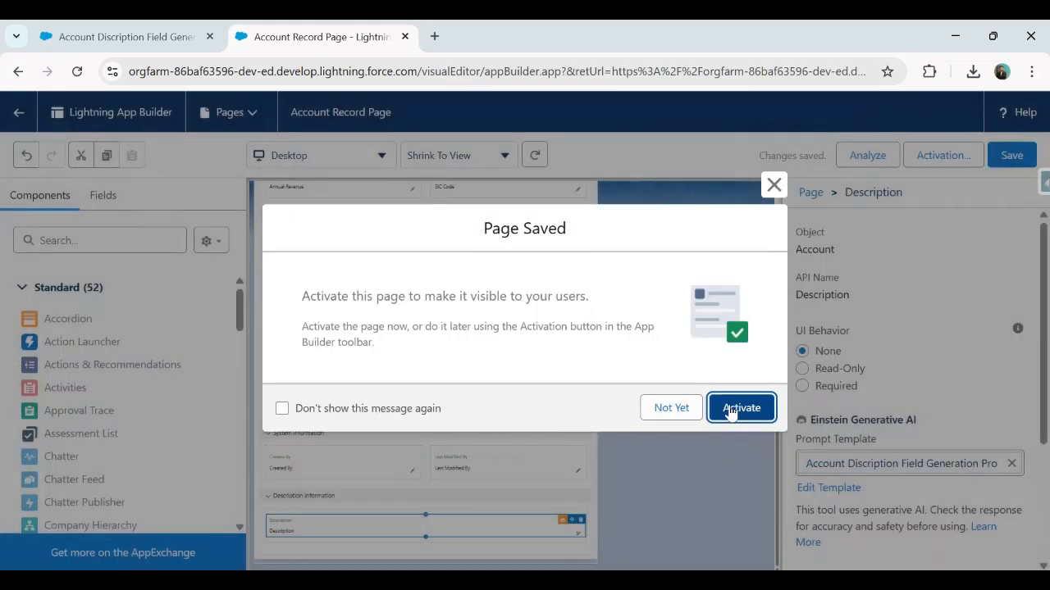
click(739, 408)
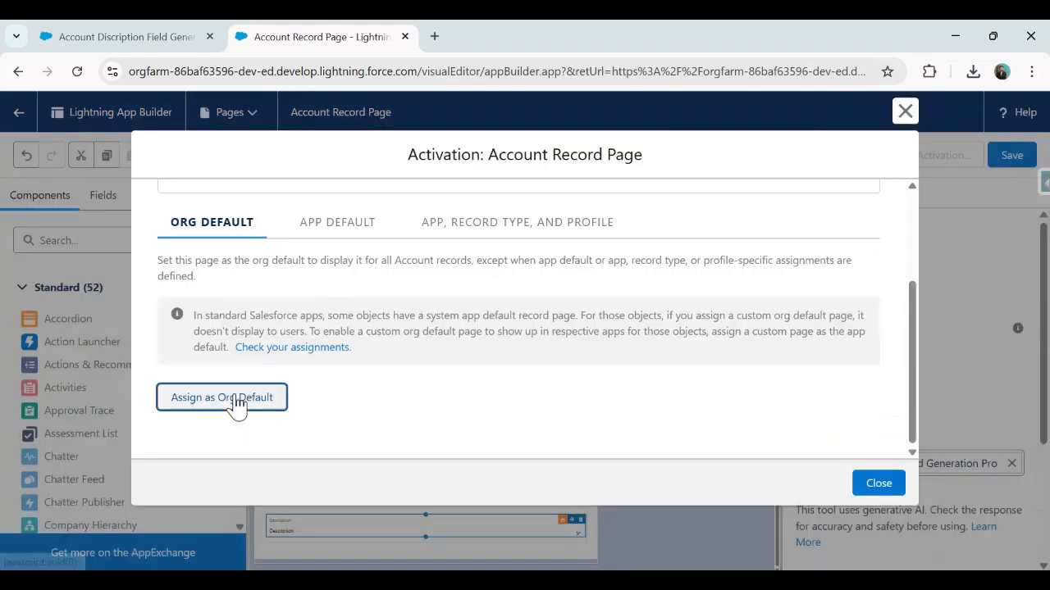
click(236, 402)
click(326, 360)
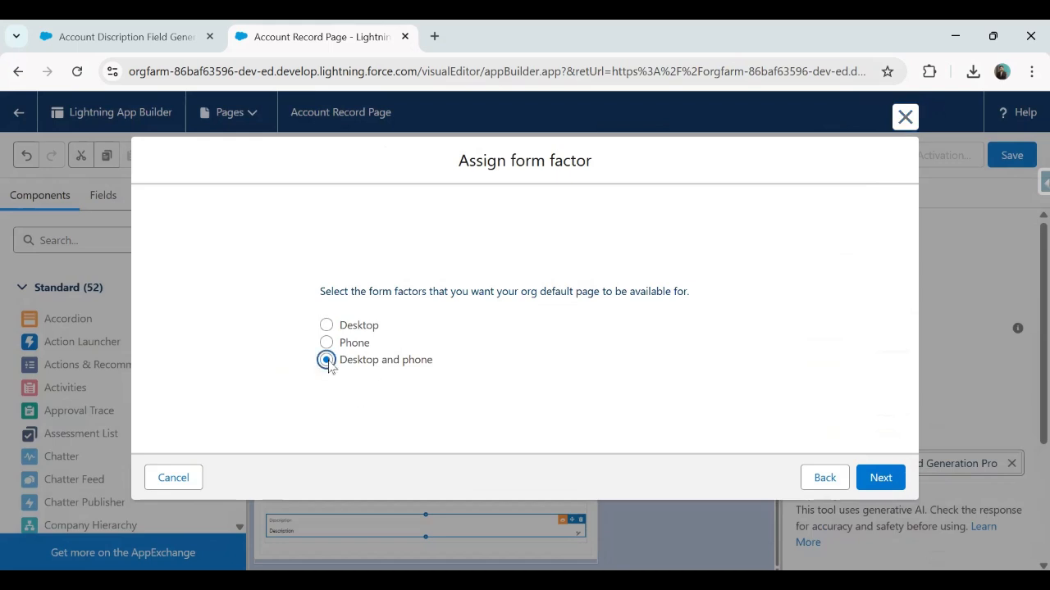
click(877, 482)
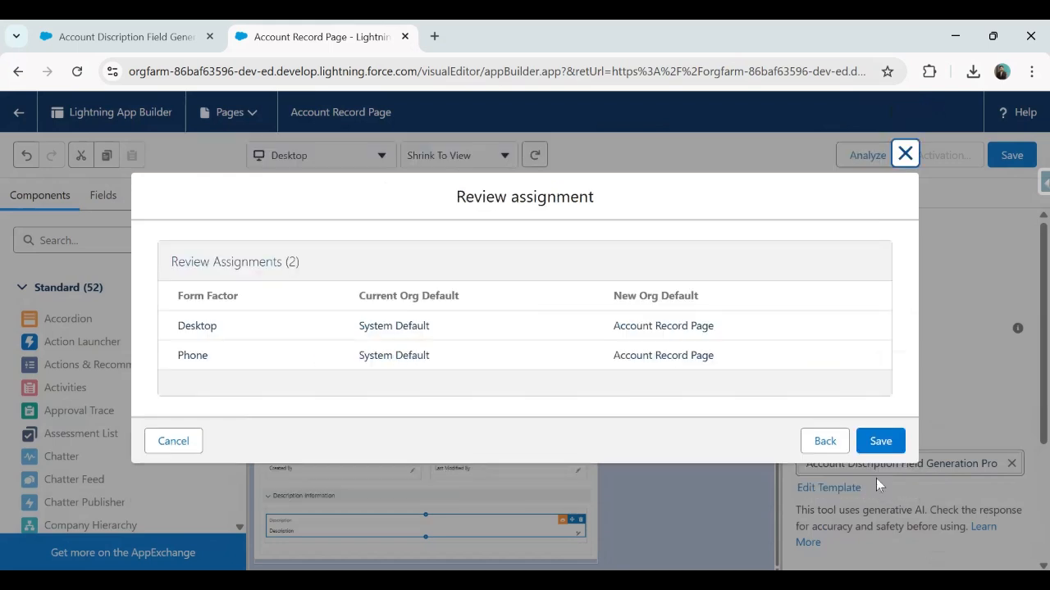
click(881, 441)
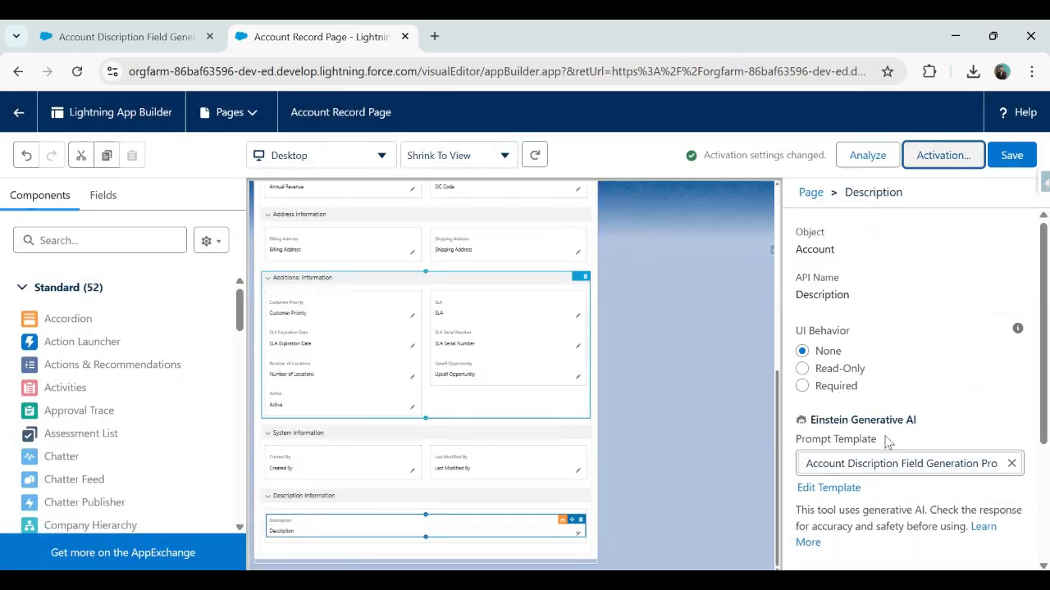
Step: Leave the page editor and open the United Oil & Gas Corp. account's Details at the Description field
click(18, 117)
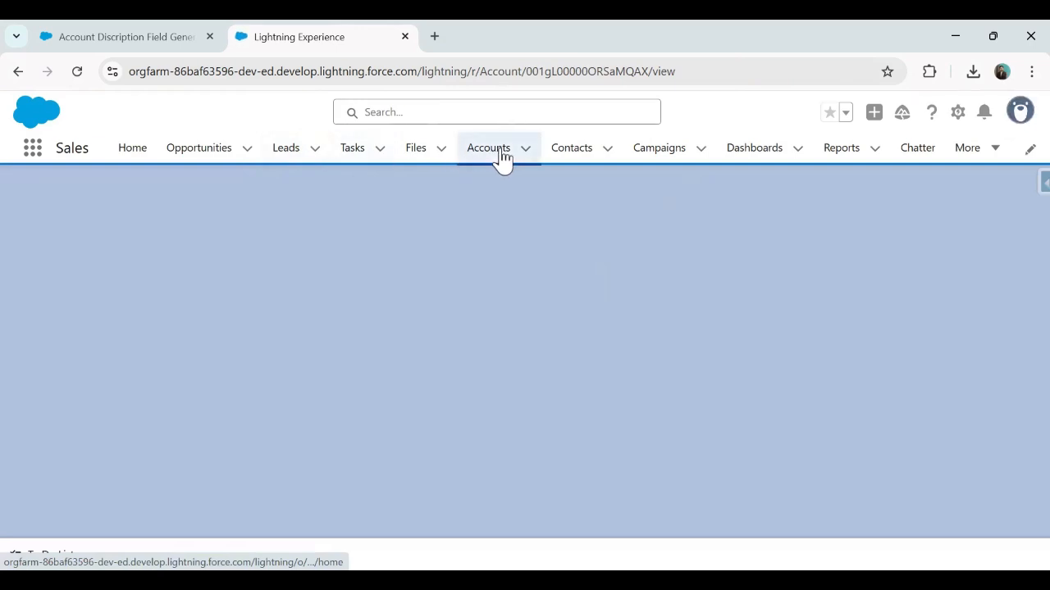
click(501, 156)
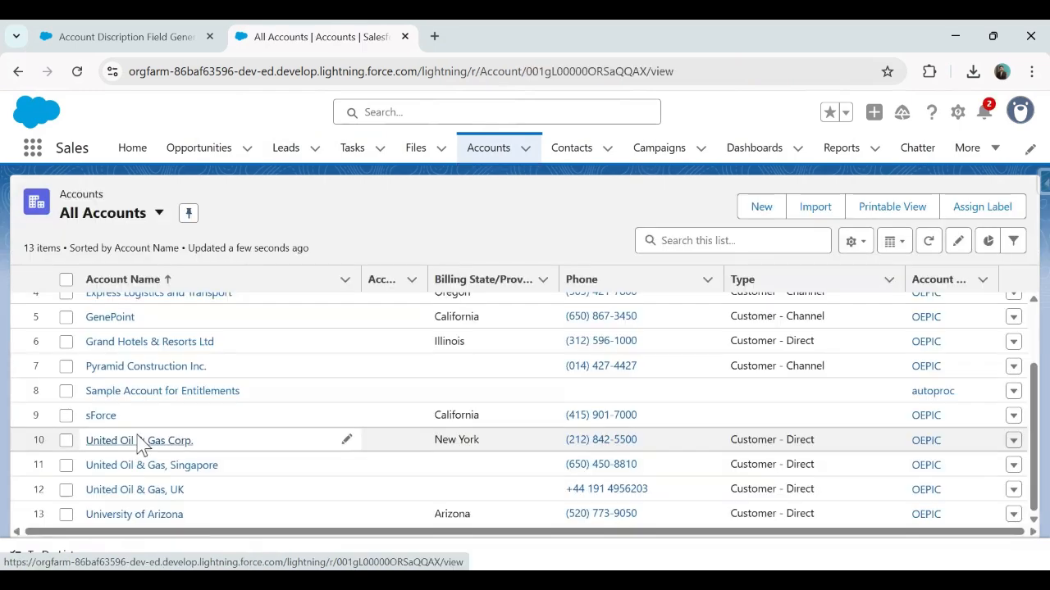
click(140, 440)
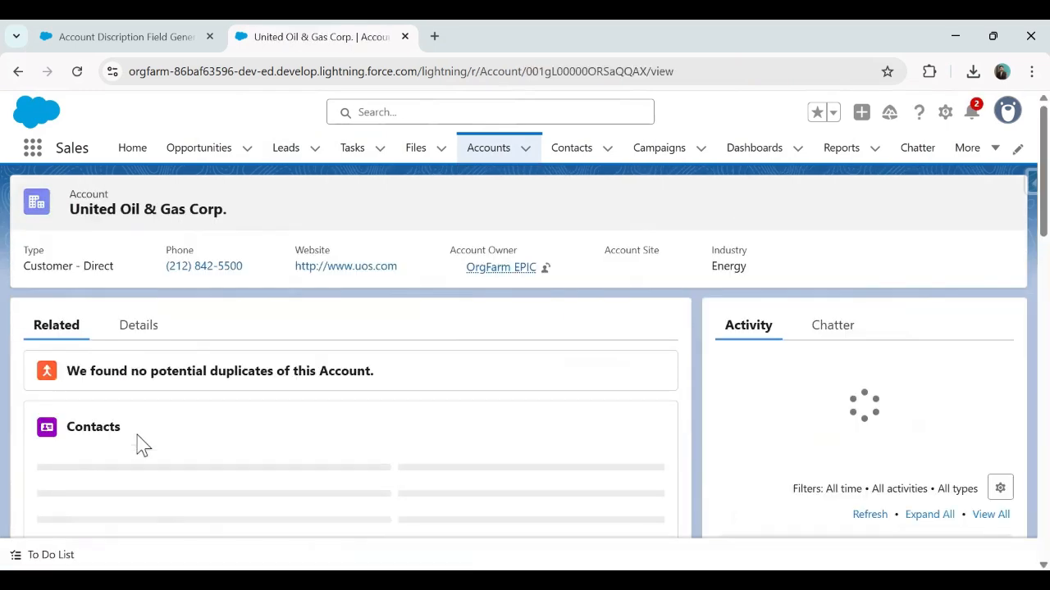
click(129, 328)
scroll(381, 376, down, 10)
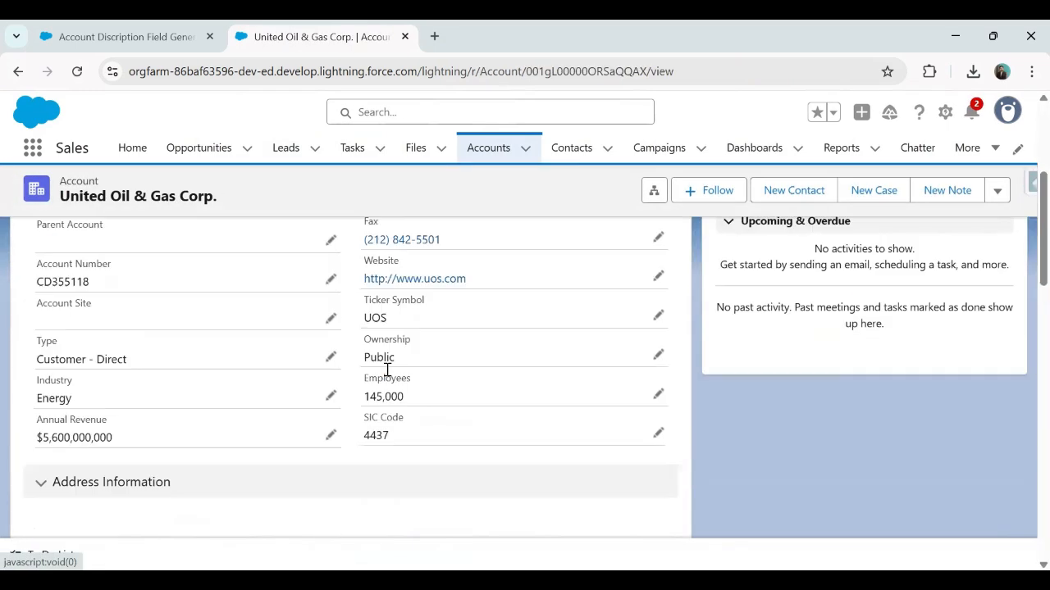
scroll(389, 379, down, 1)
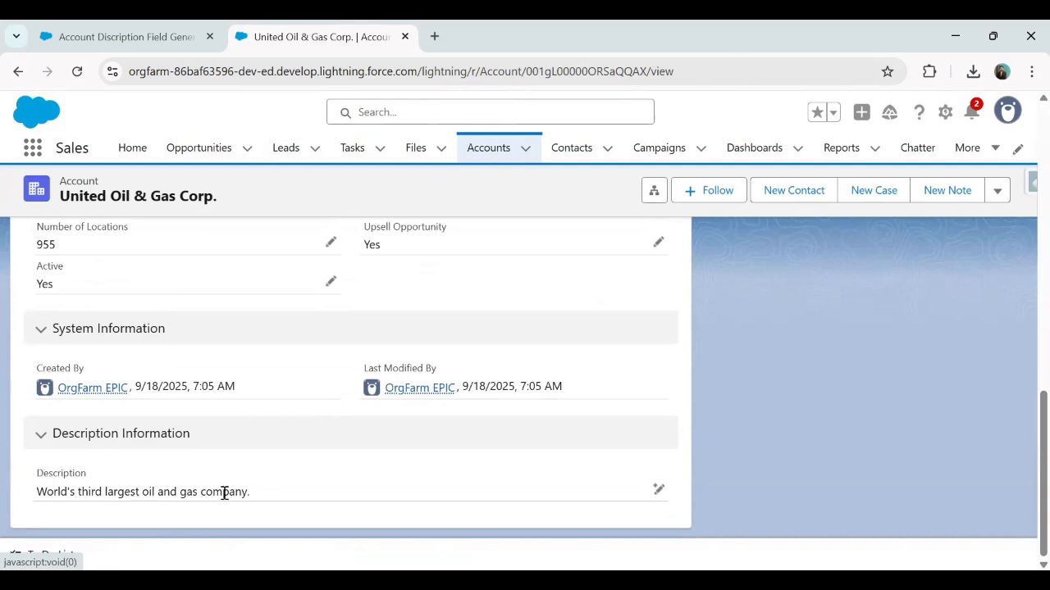
Step: Edit the account's Description, generate a draft for it with Einstein and review the drafted opportunities and contacts
click(658, 490)
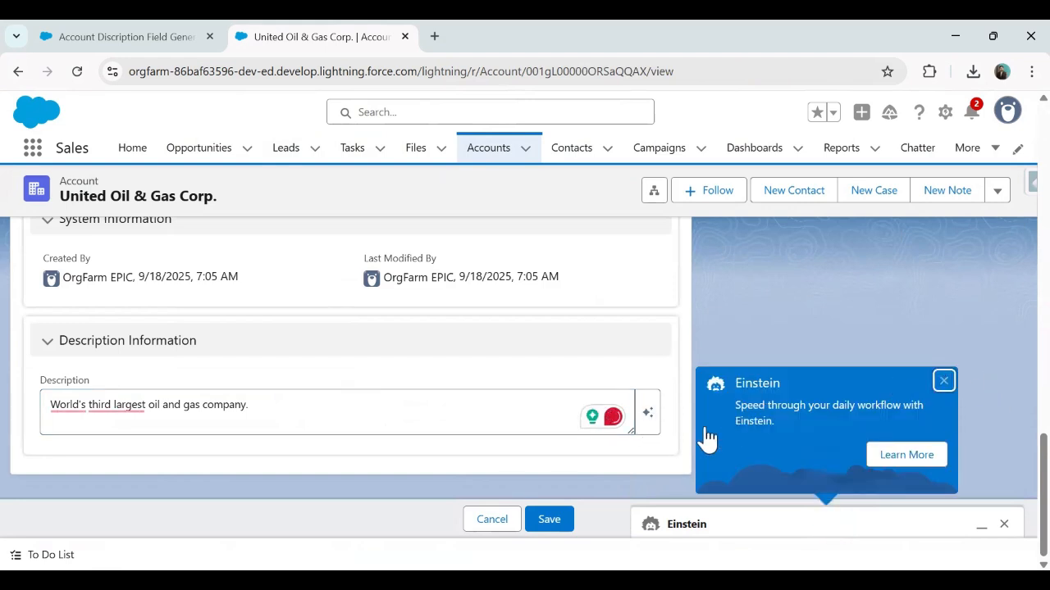
click(649, 411)
click(650, 415)
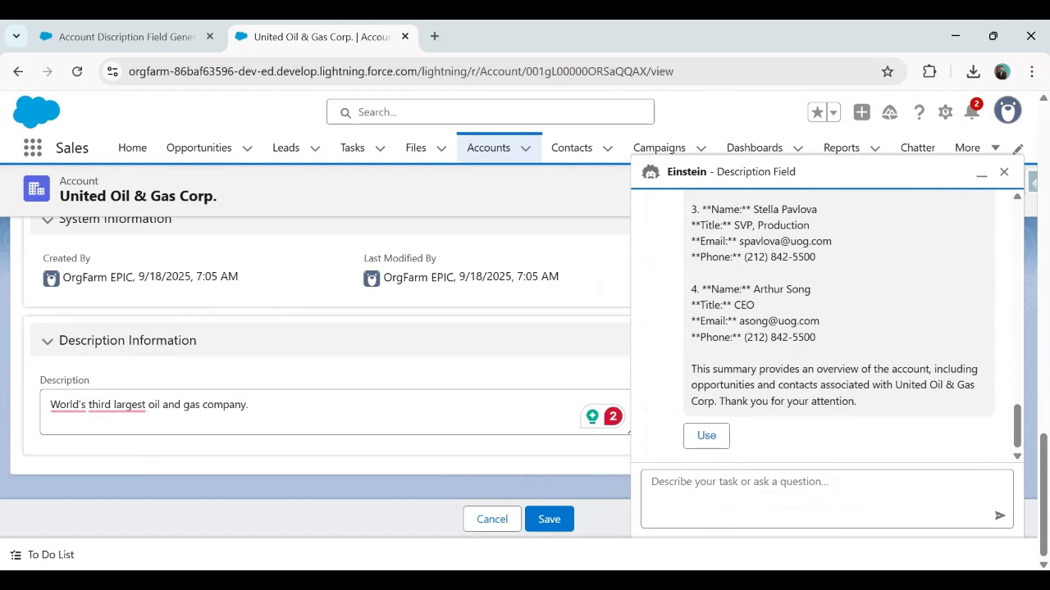
scroll(792, 368, up, 8)
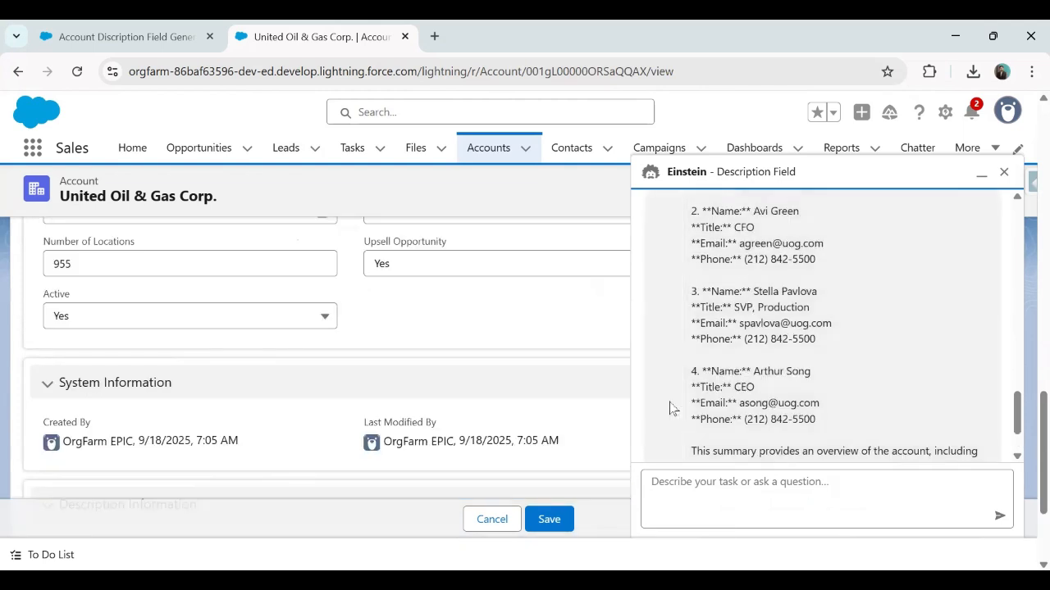
scroll(740, 363, up, 6)
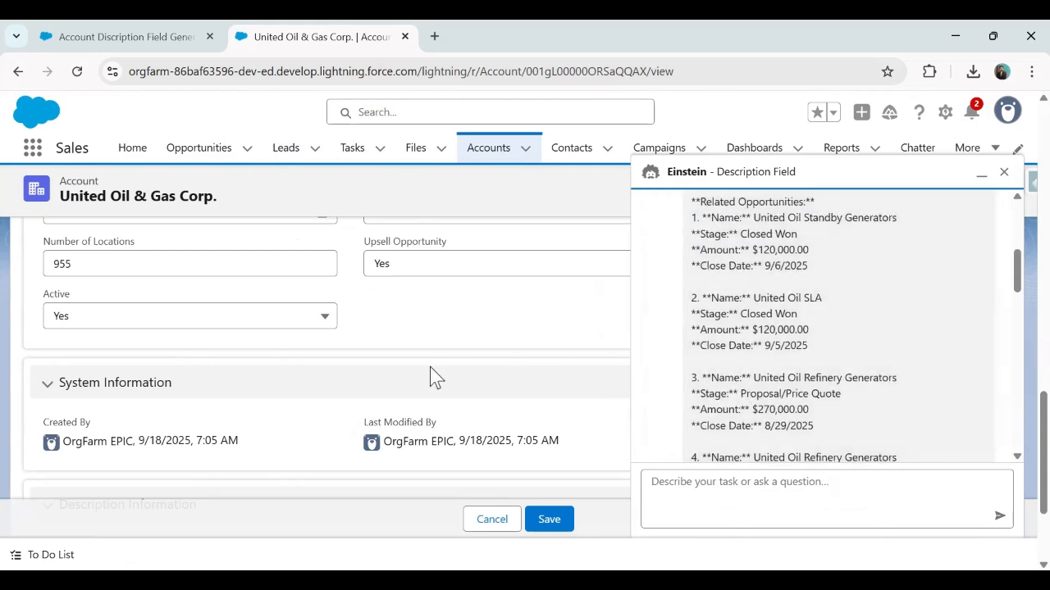
scroll(429, 374, down, 3)
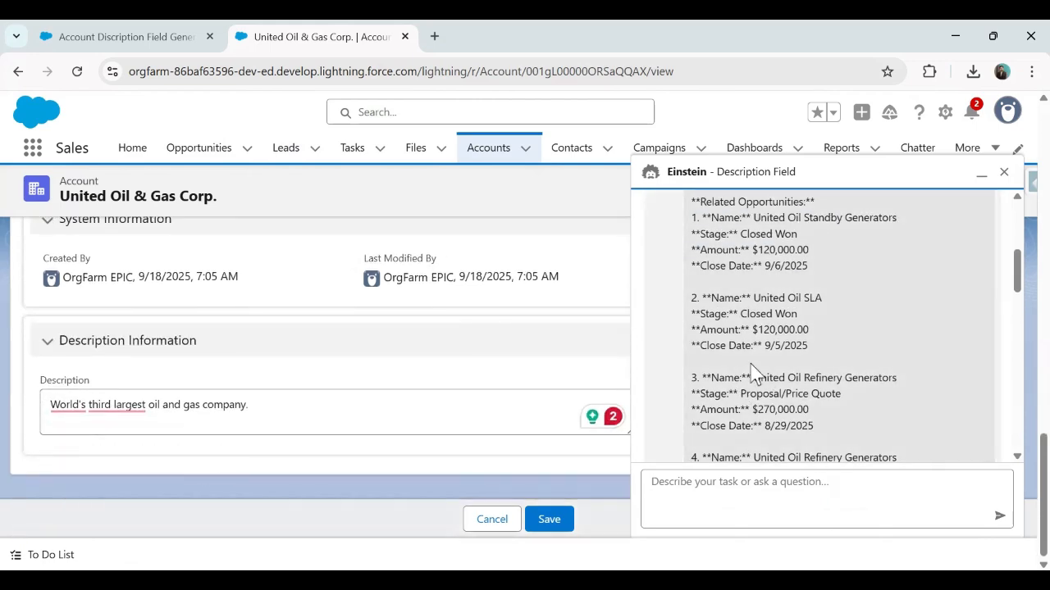
scroll(752, 373, down, 12)
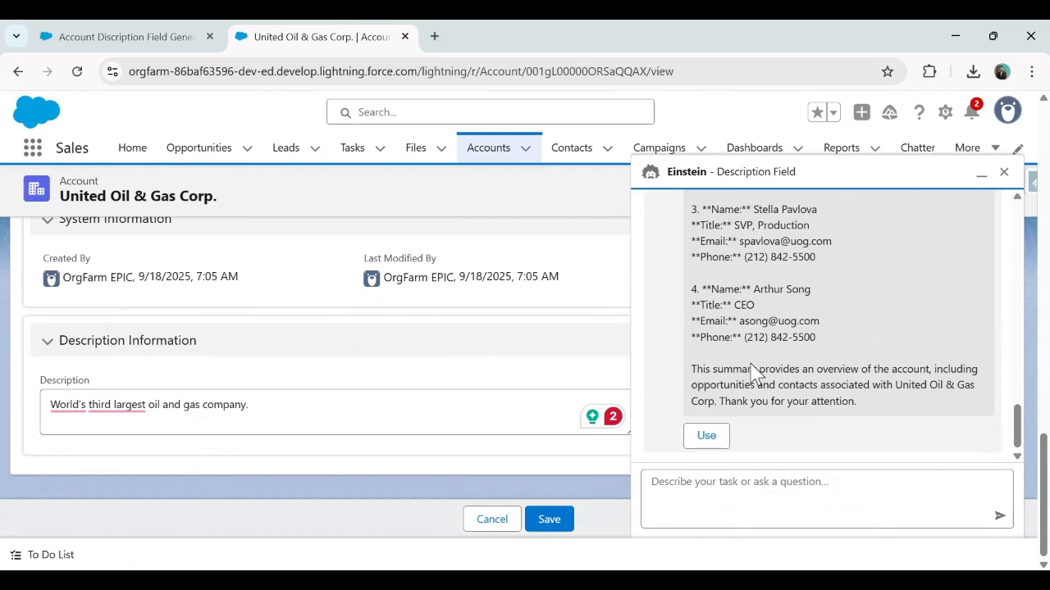
Step: Insert the Einstein draft into the Description field, save the account record and close the Einstein assistant
click(715, 436)
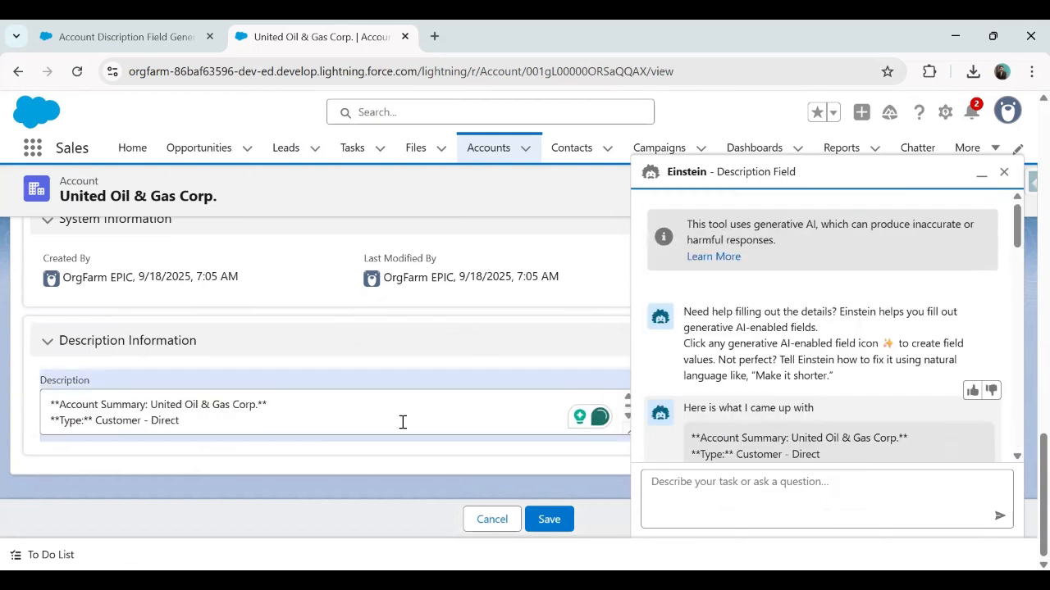
drag(189, 421, 47, 397)
scroll(263, 403, down, 4)
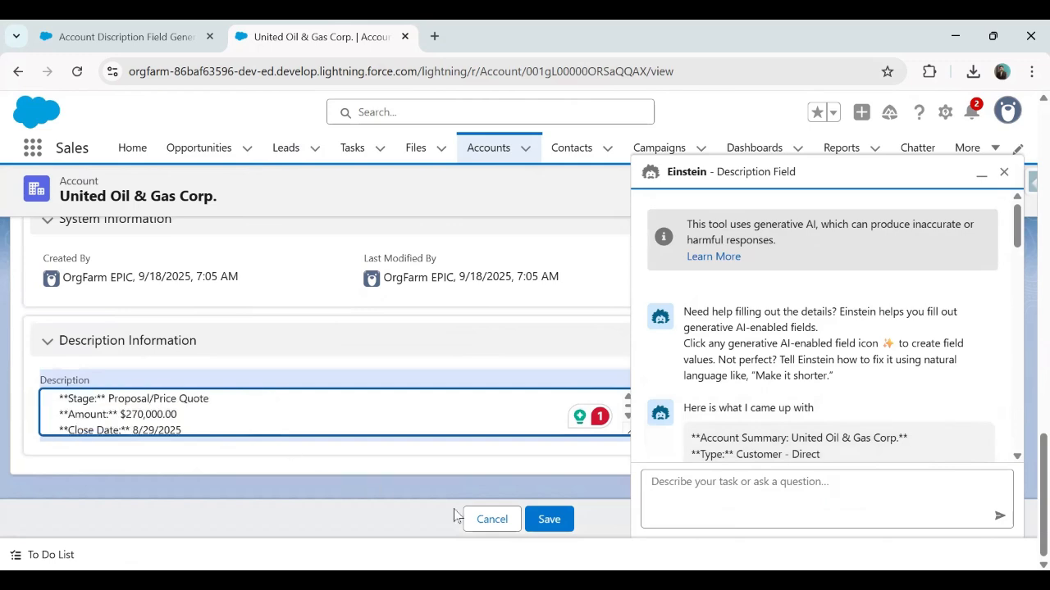
click(550, 520)
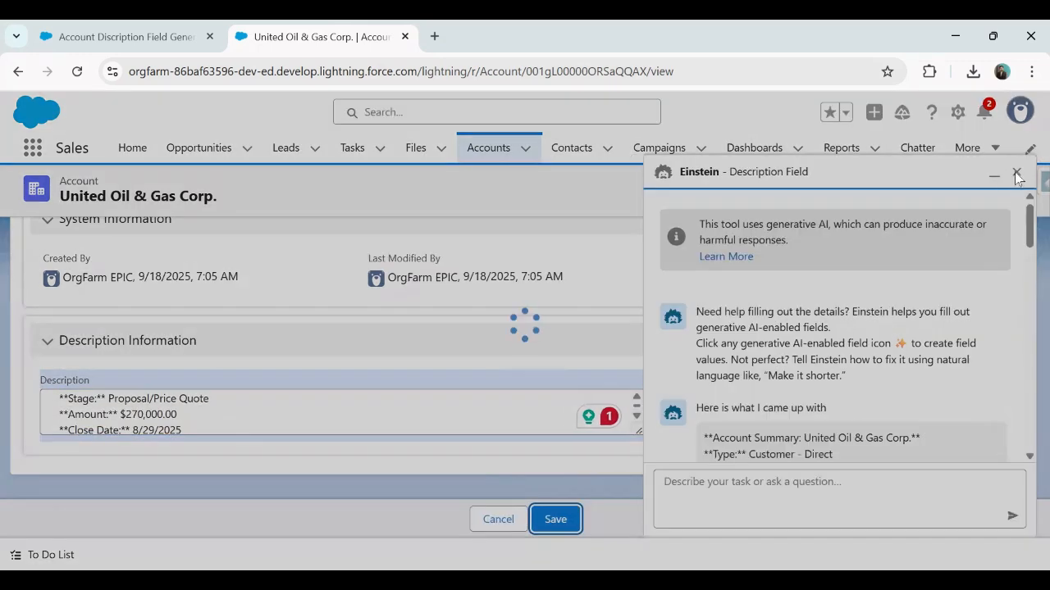
click(1016, 175)
Step: Examine the saved Description of United Oil & Gas Corp., from the account summary through its related opportunities and contacts
scroll(377, 468, down, 3)
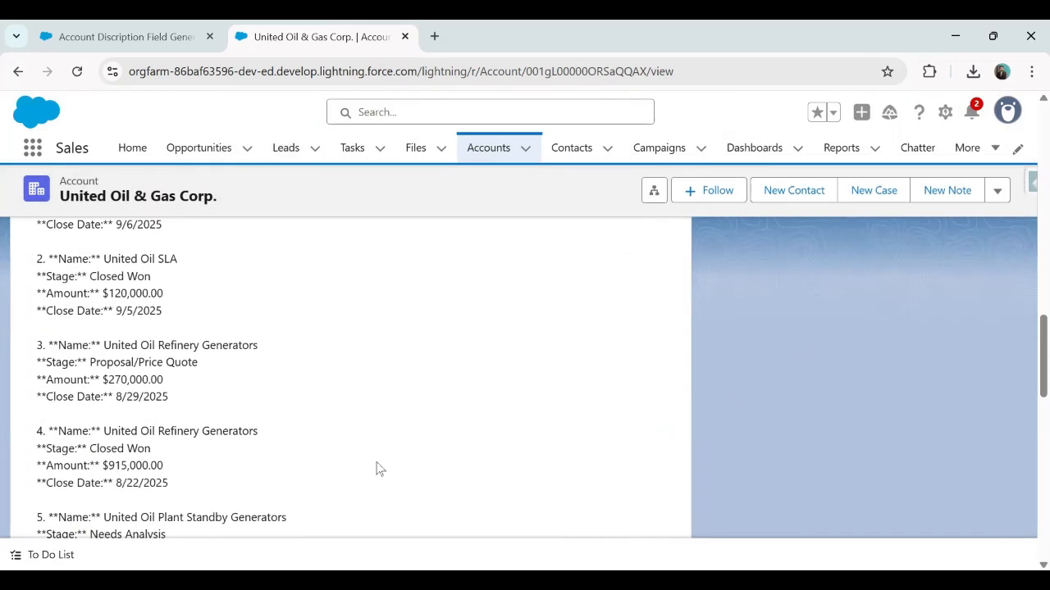
scroll(378, 468, down, 10)
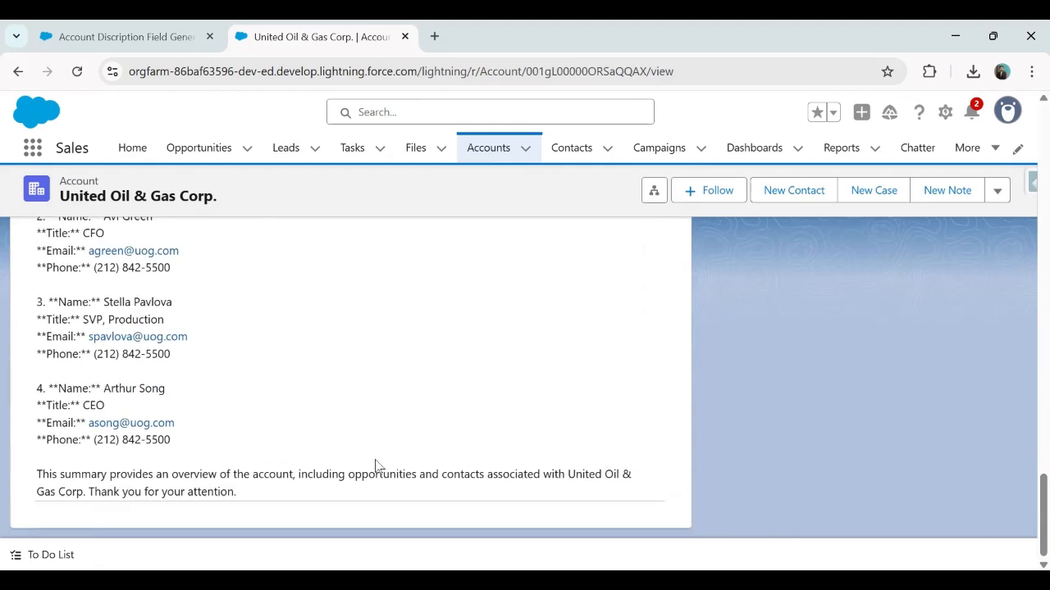
scroll(376, 466, up, 10)
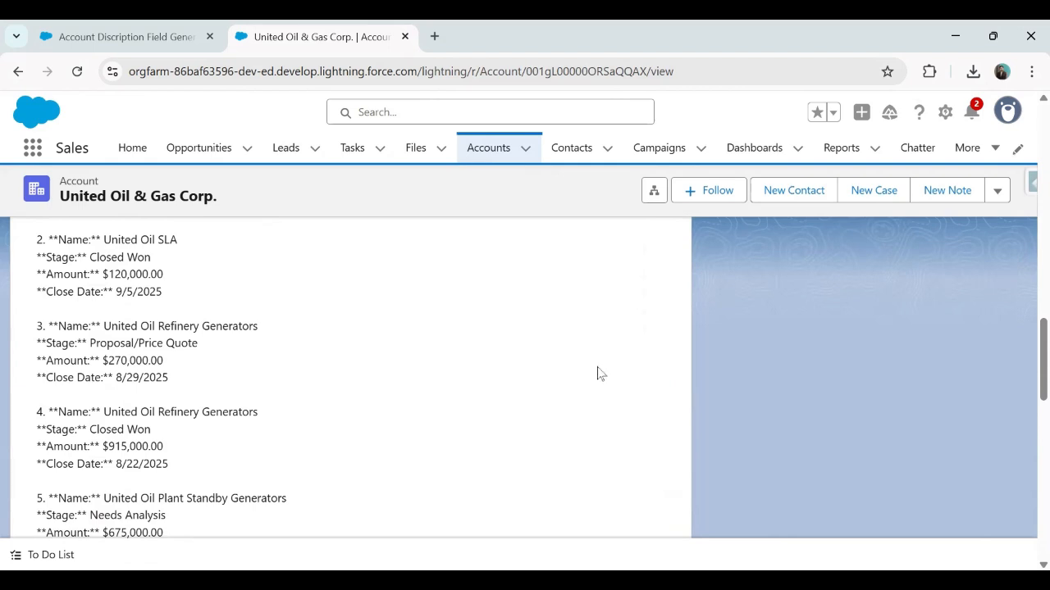
scroll(603, 394, down, 8)
scroll(604, 394, down, 3)
scroll(604, 394, up, 5)
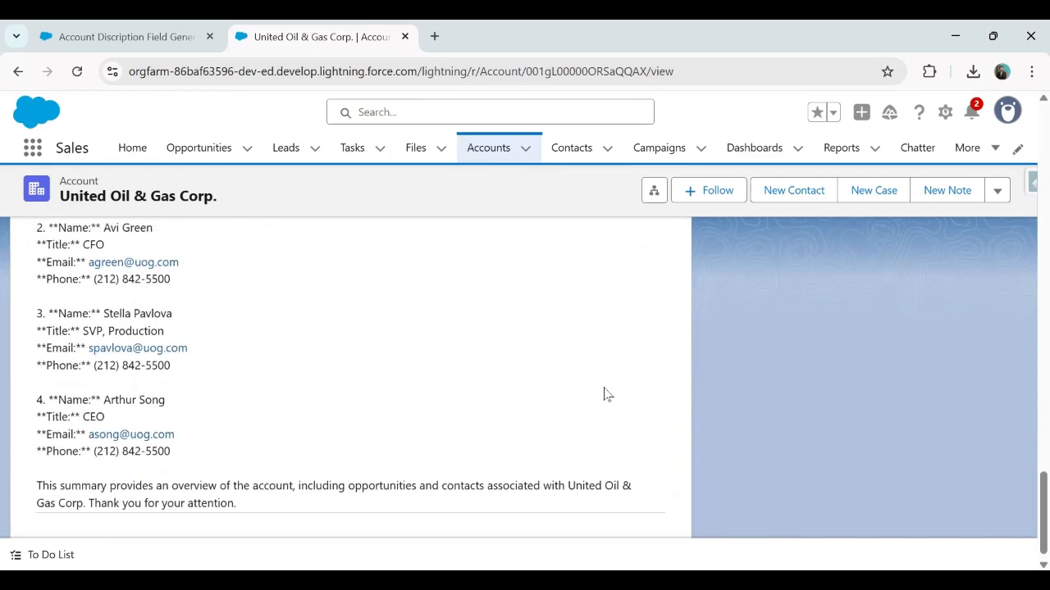
scroll(605, 397, up, 10)
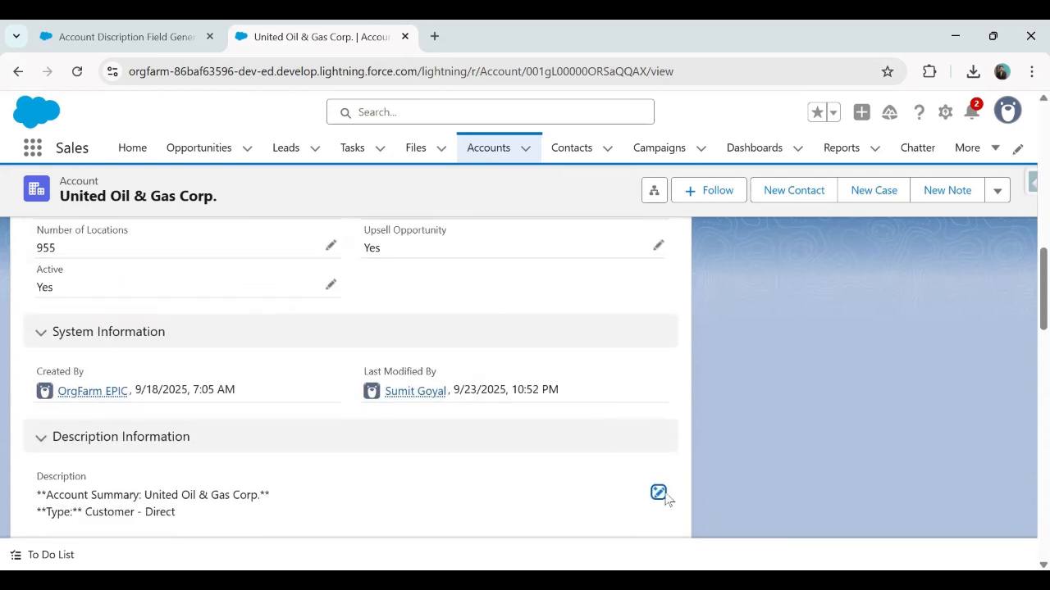
double_click(864, 259)
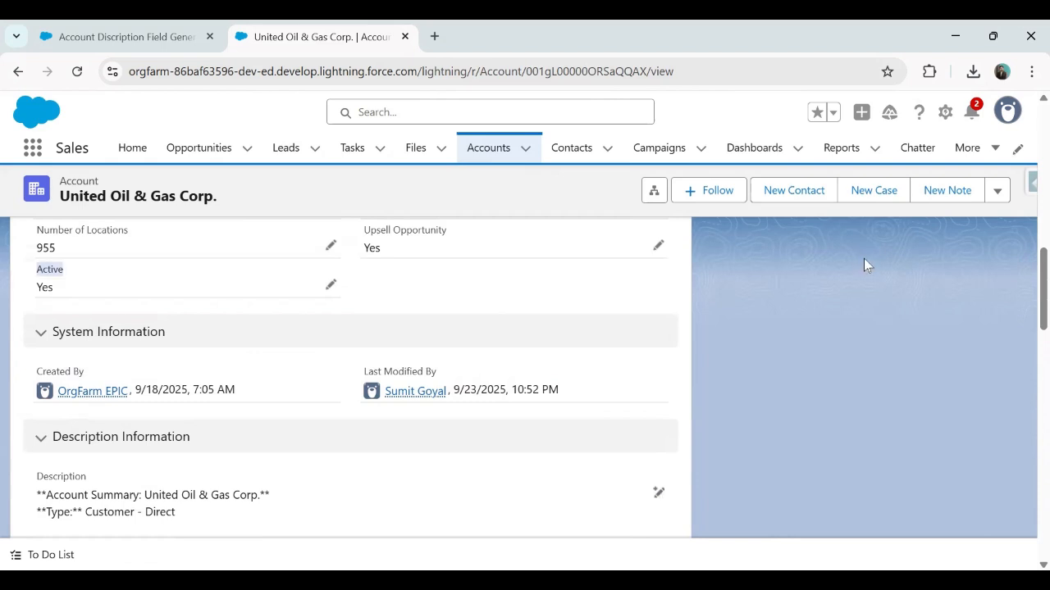